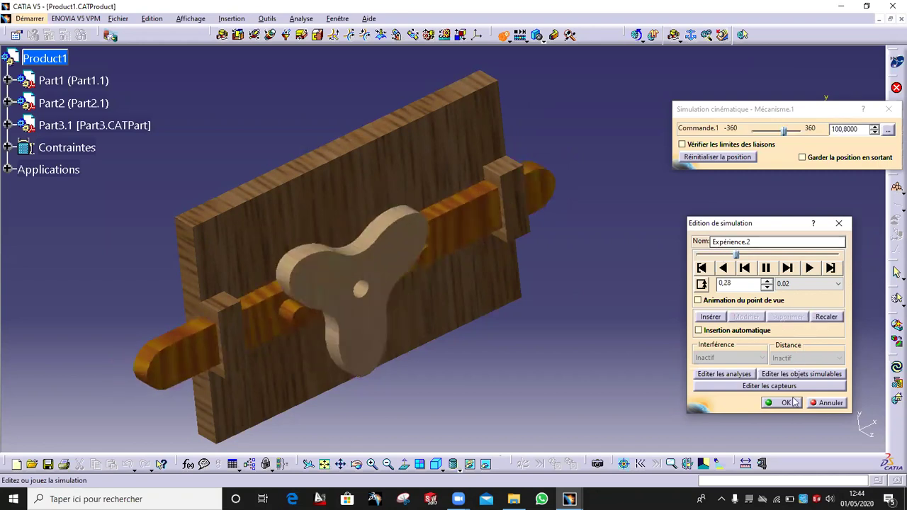
Close the simulation editor and the open Product1 assembly
left_click(839, 223)
left_click(892, 8)
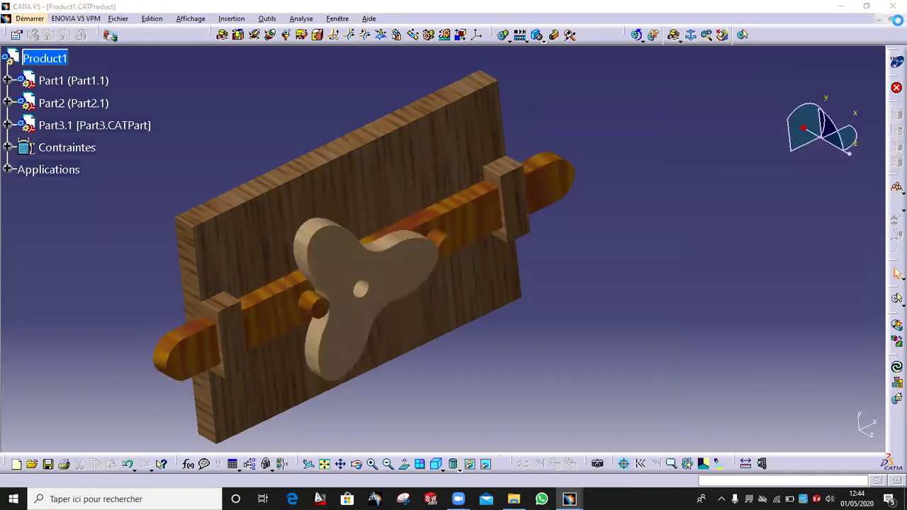
left_click(486, 275)
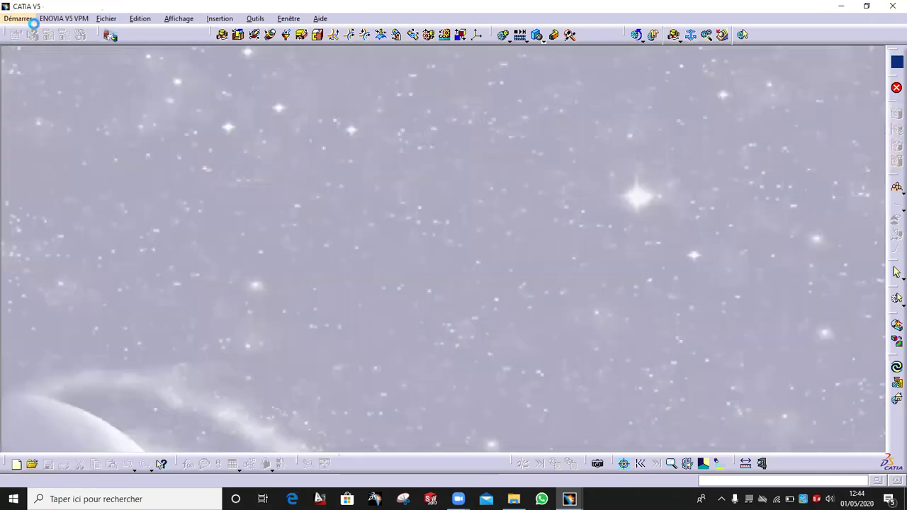
Create a new empty product in the Assembly Design workbench
left_click(21, 18)
mouse_move(85, 49)
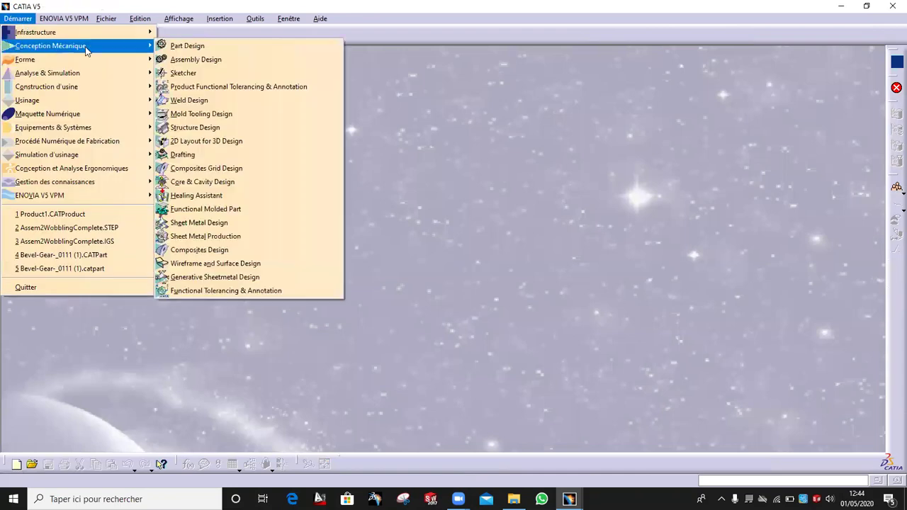
left_click(204, 60)
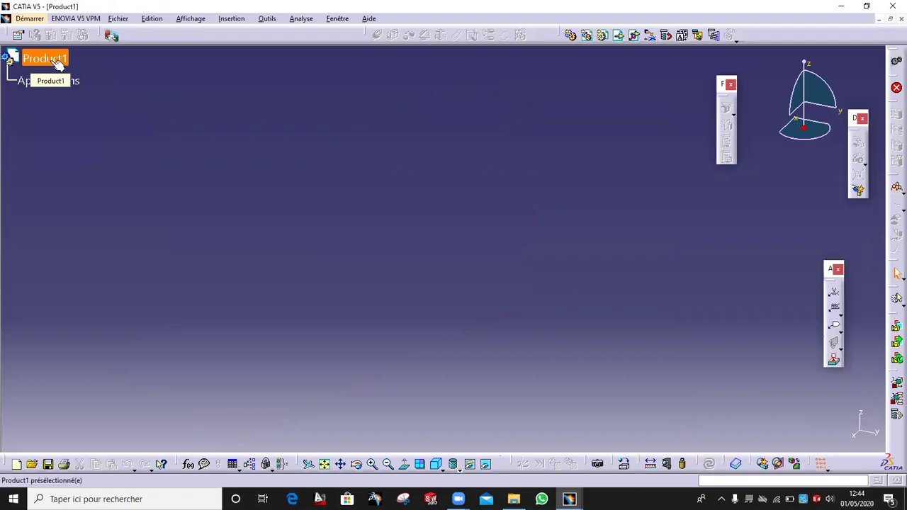
Insert two new parts under Product1, accepting the definition of a new origin point for the second
left_click(44, 59)
left_click(602, 35)
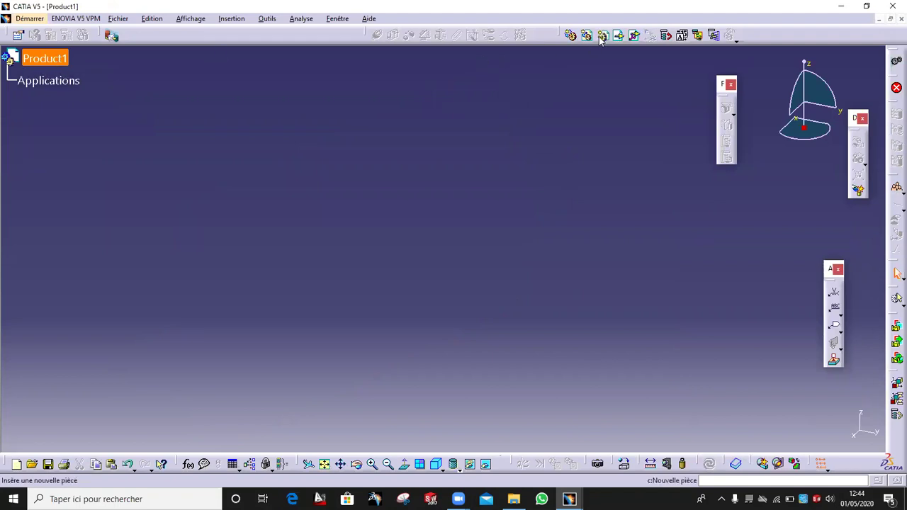
left_click(11, 57)
left_click(101, 70)
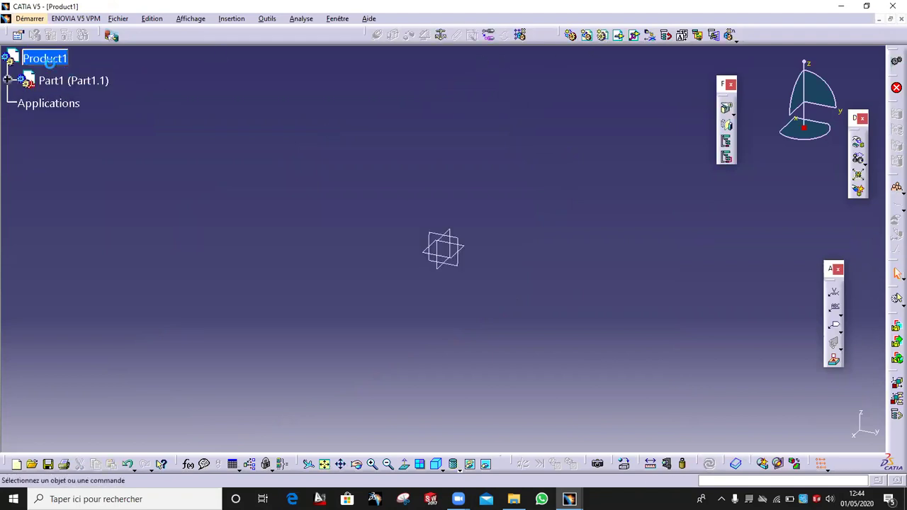
left_click(50, 61)
left_click(602, 35)
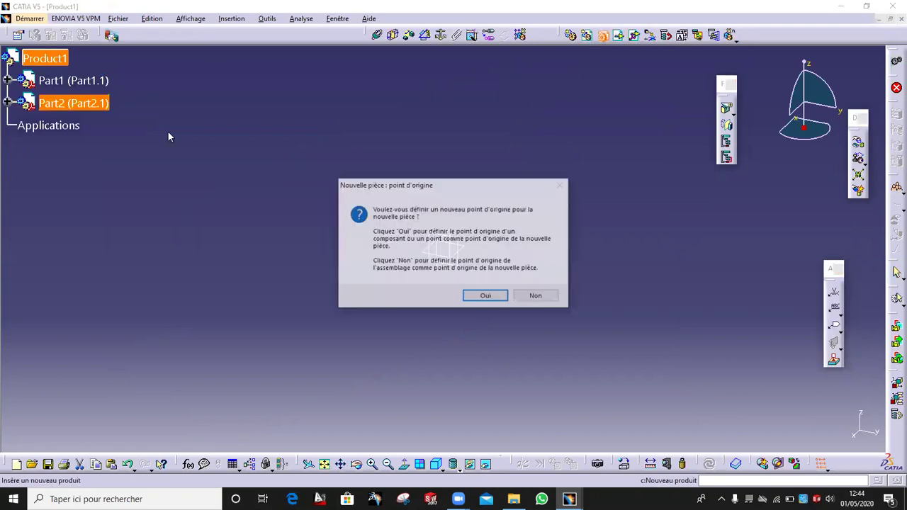
left_click(481, 298)
Insert a third and a fourth new part under Product1, accepting a new origin point for each
left_click(48, 61)
left_click(601, 39)
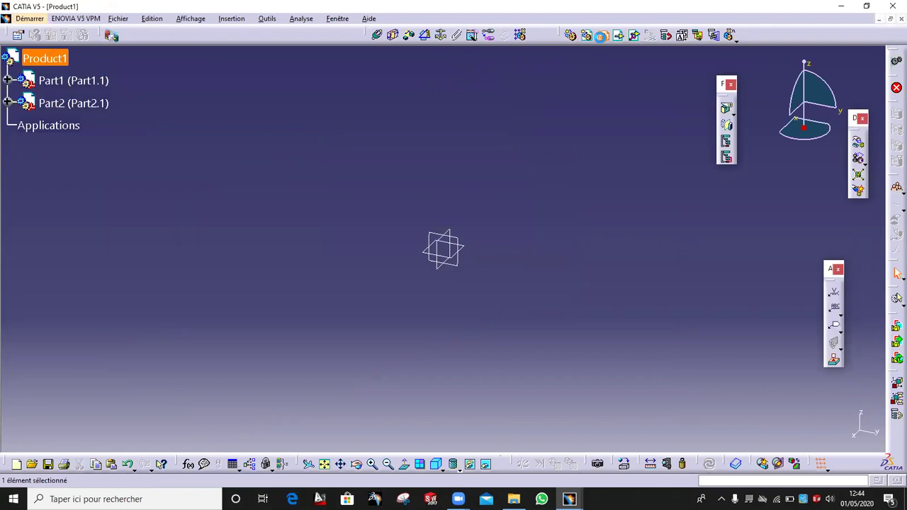
left_click(486, 298)
left_click(62, 83)
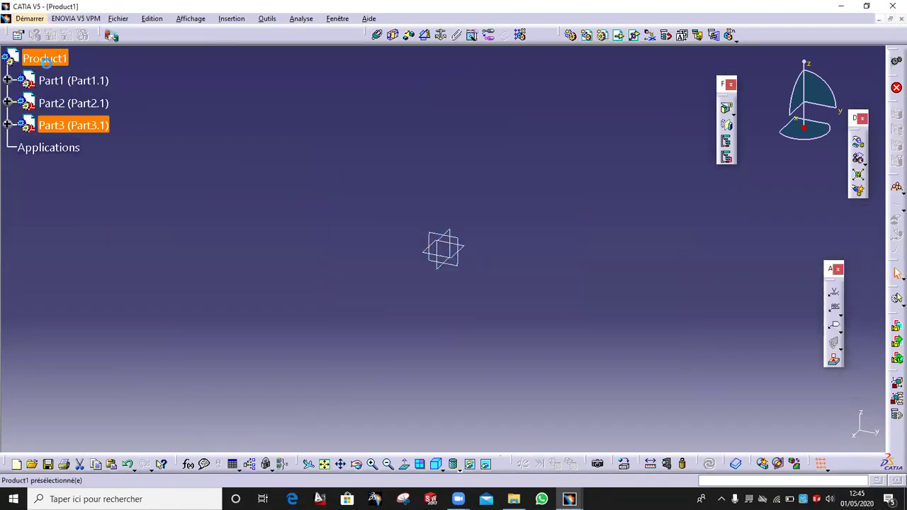
left_click(604, 37)
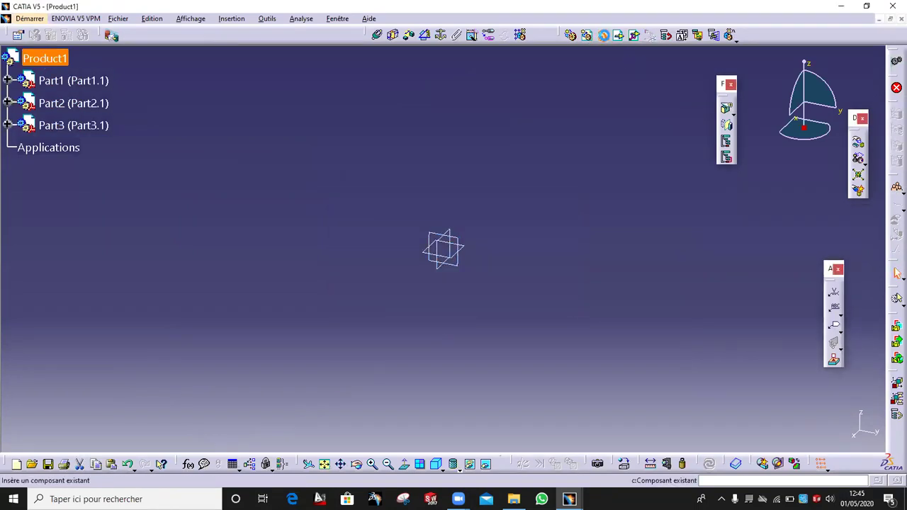
left_click(495, 298)
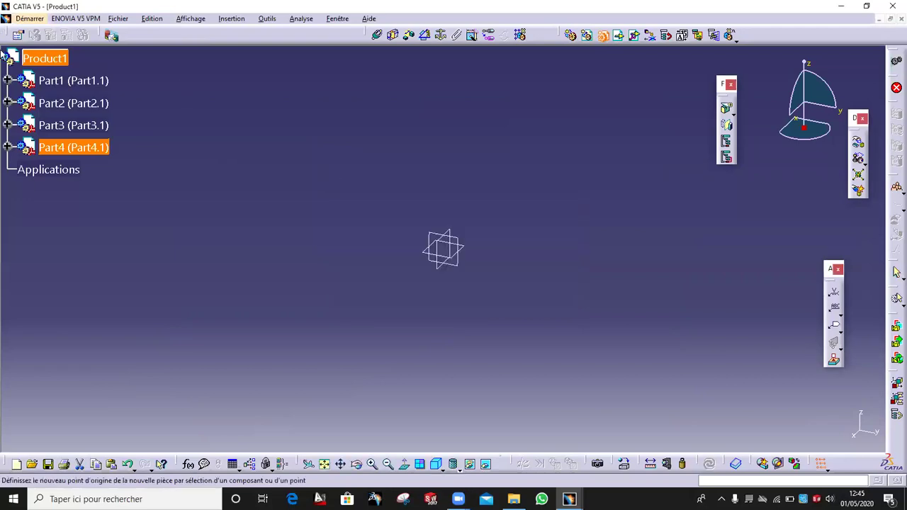
Open Part1's main body for editing and start a sketch on its xy plane
left_click(7, 80)
left_click(23, 103)
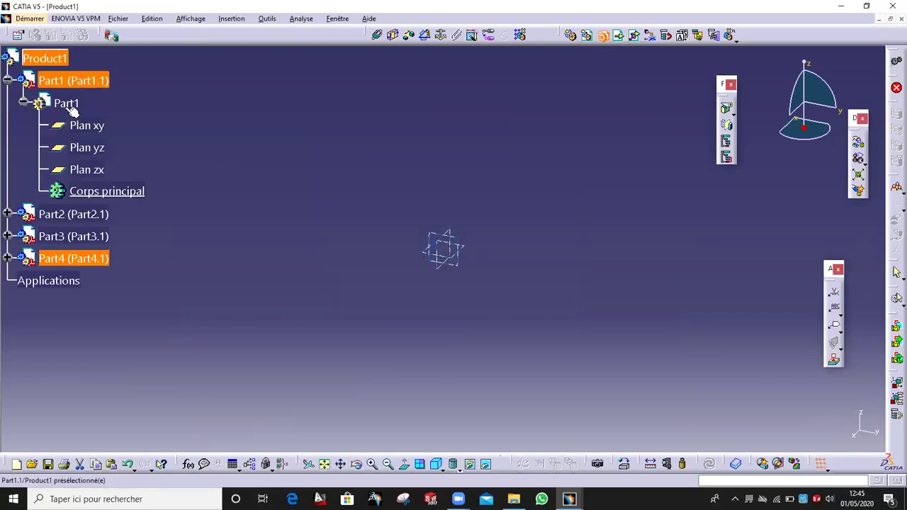
left_click(129, 192)
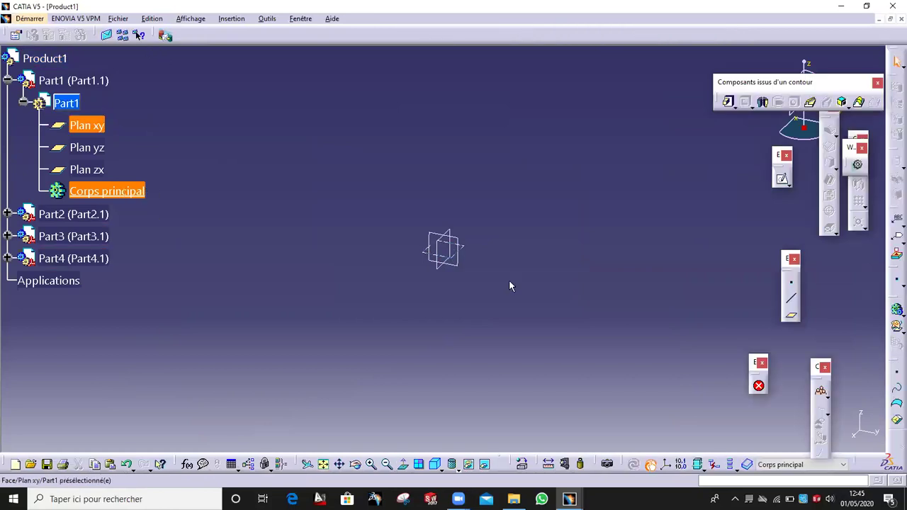
left_click(465, 249)
left_click(782, 179)
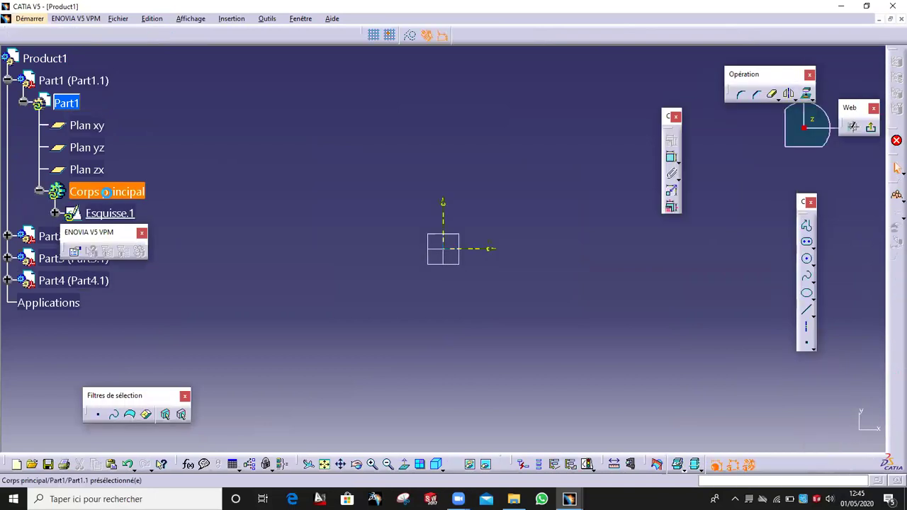
Sketch a long horizontal centred rectangle about the origin
middle_click_drag(420, 316, 441, 320)
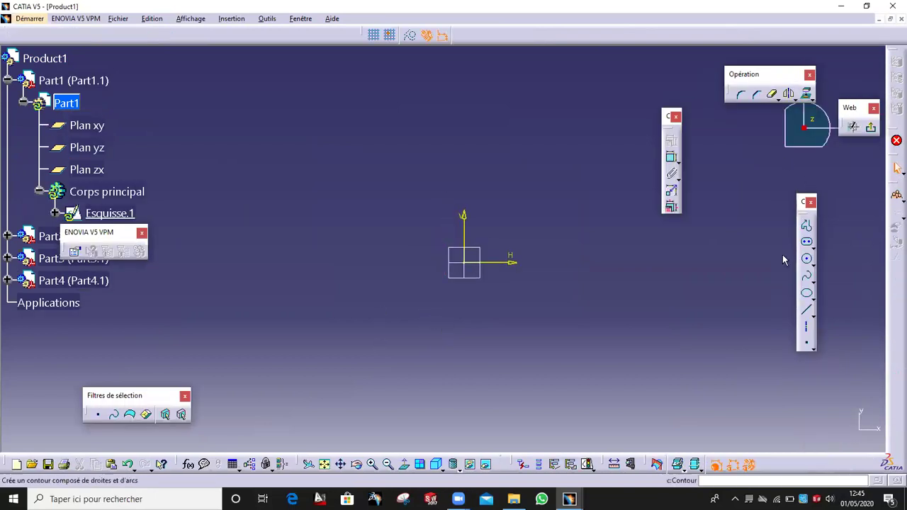
left_click(813, 245)
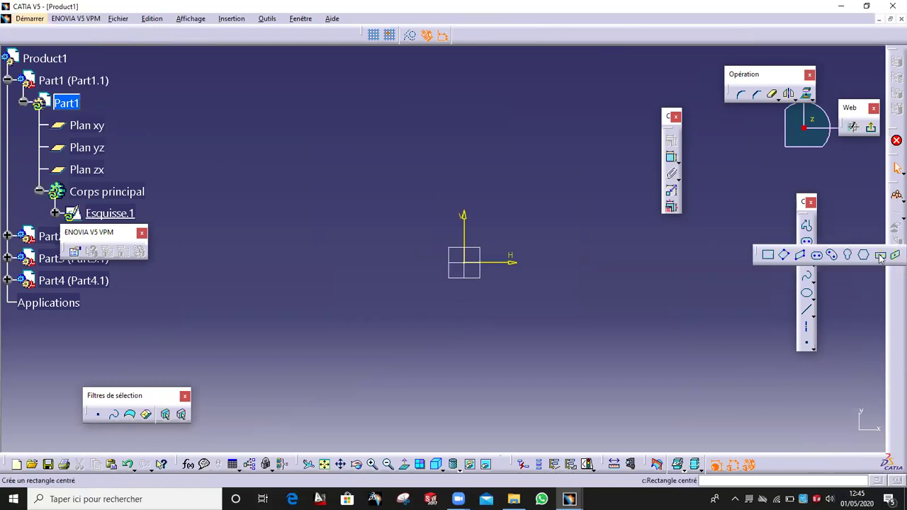
left_click(881, 259)
left_click(464, 262)
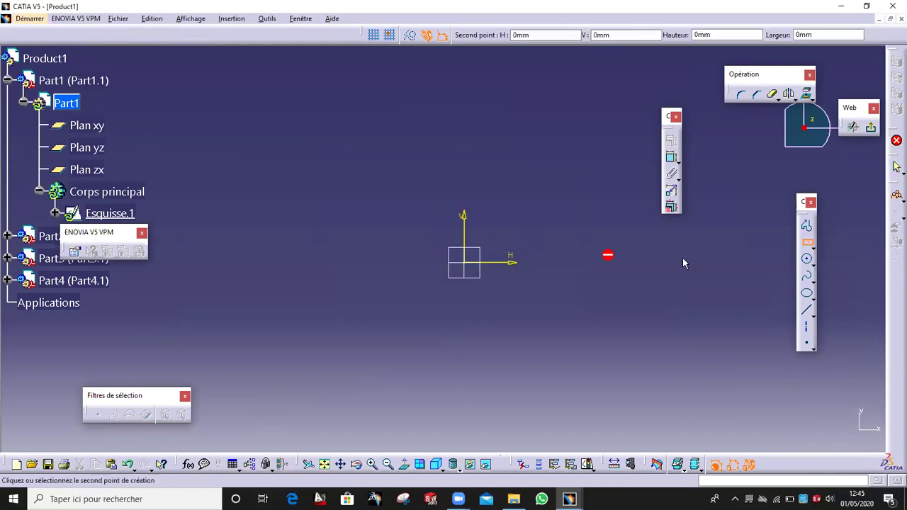
left_click(779, 222)
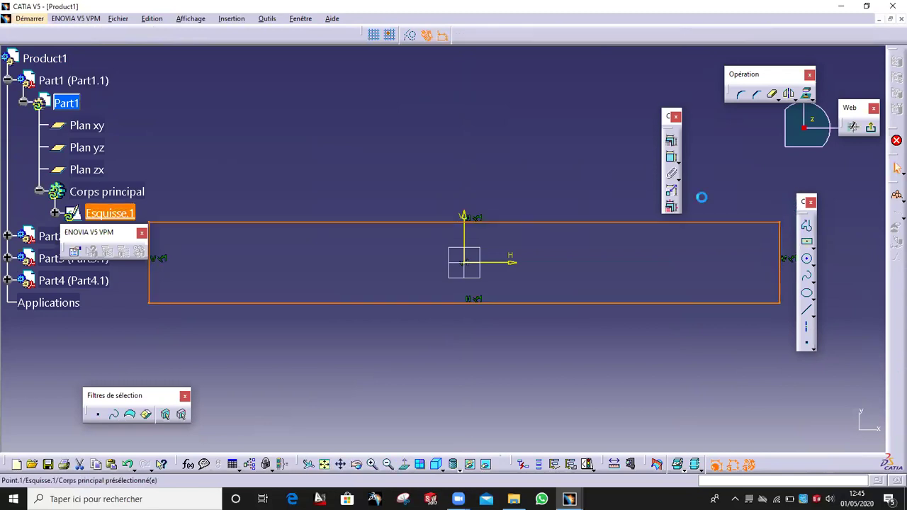
Round the rectangle's upper-right corner and set the fillet radius to 18 mm
left_click(741, 94)
left_click(774, 223)
left_click(778, 236)
left_click(758, 238)
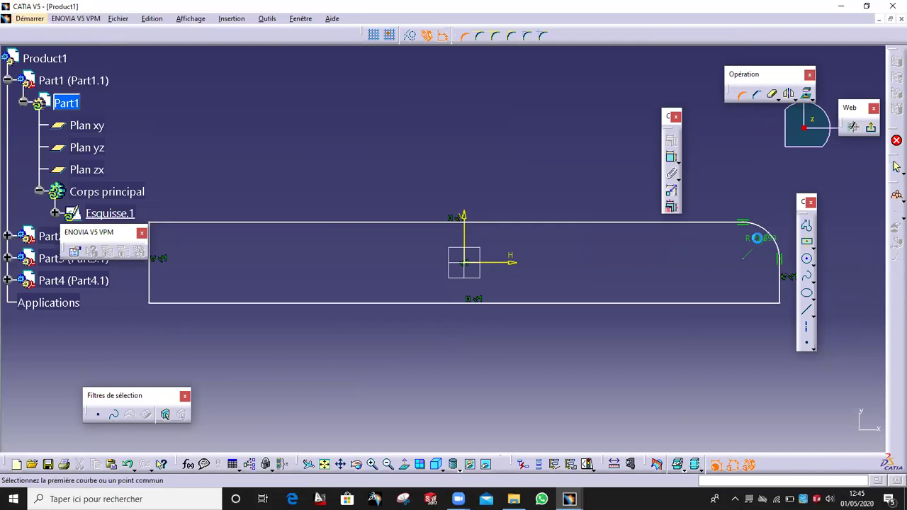
double_click(758, 240)
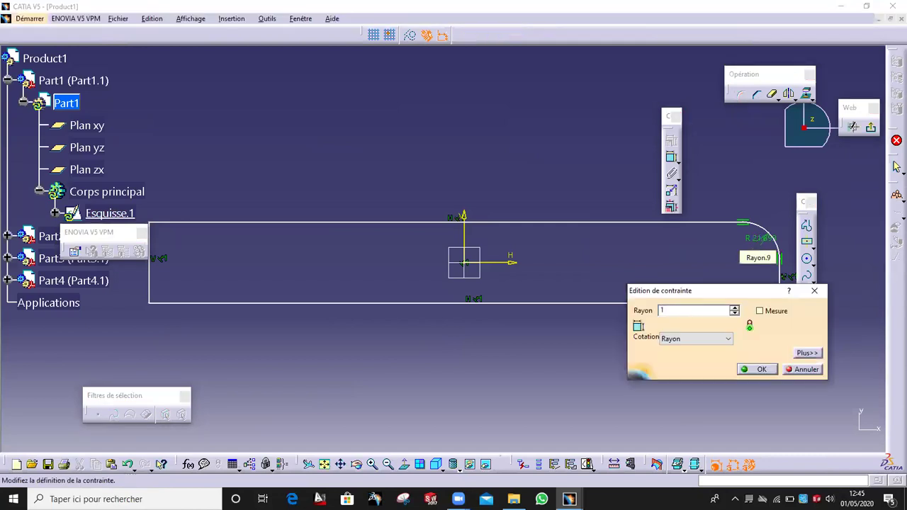
key("Return")
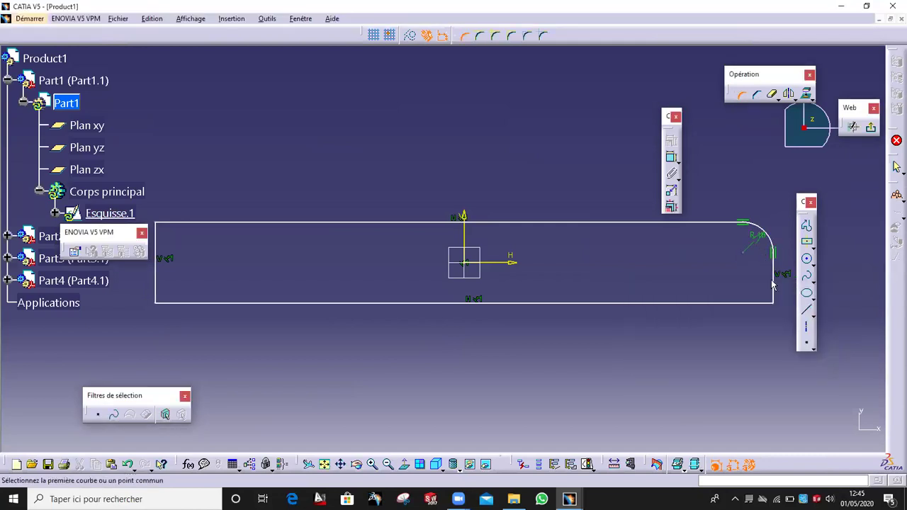
Mirror the corner arc about the vertical axis, and both upper arcs about the horizontal axis
left_click(771, 237)
left_click(788, 94)
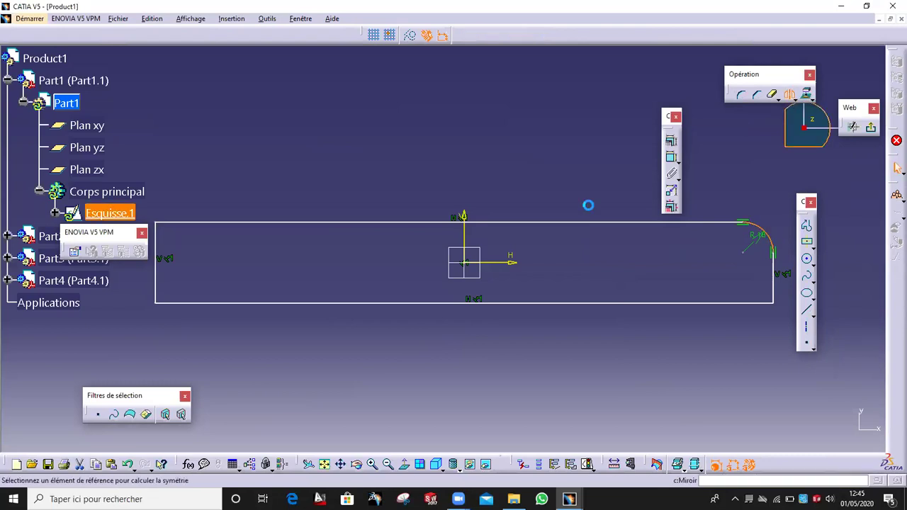
left_click(464, 239)
left_click(768, 232)
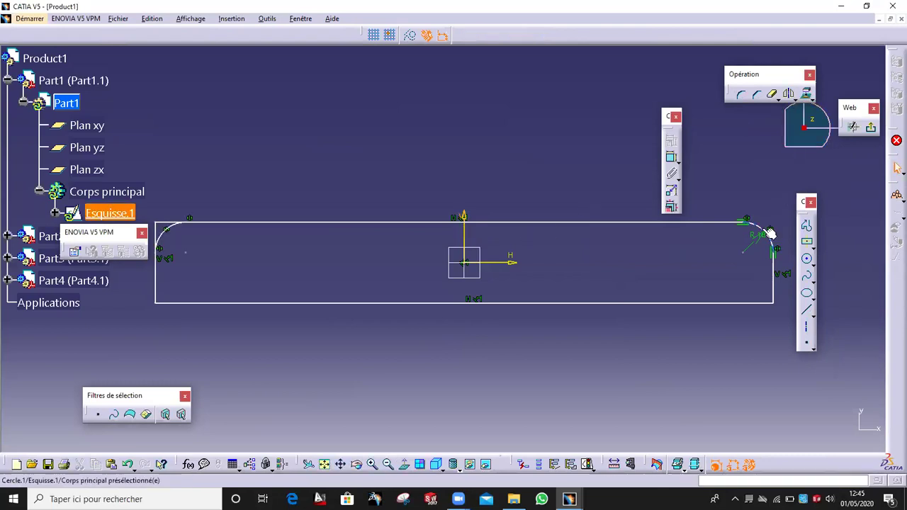
left_click(170, 227, "ctrl")
left_click(789, 94)
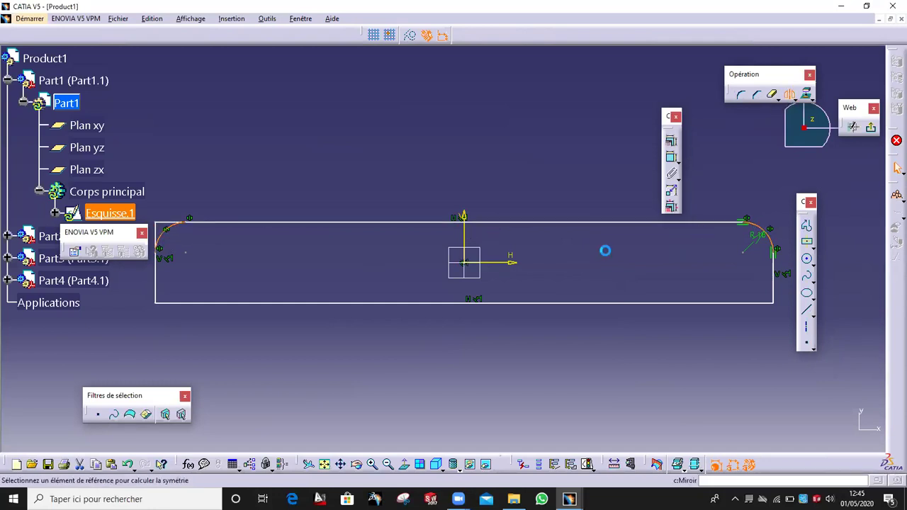
left_click(511, 260)
Trim away the leftover straight line ends outside the rounded corners of the rectangle
mouse_move(603, 245)
middle_mouse_down("ctrl")
mouse_move(607, 268)
mouse_move(483, 257)
middle_mouse_up("ctrl")
mouse_move(692, 337)
middle_mouse_down("ctrl")
mouse_move(691, 279)
mouse_move(431, 271)
middle_mouse_up("ctrl")
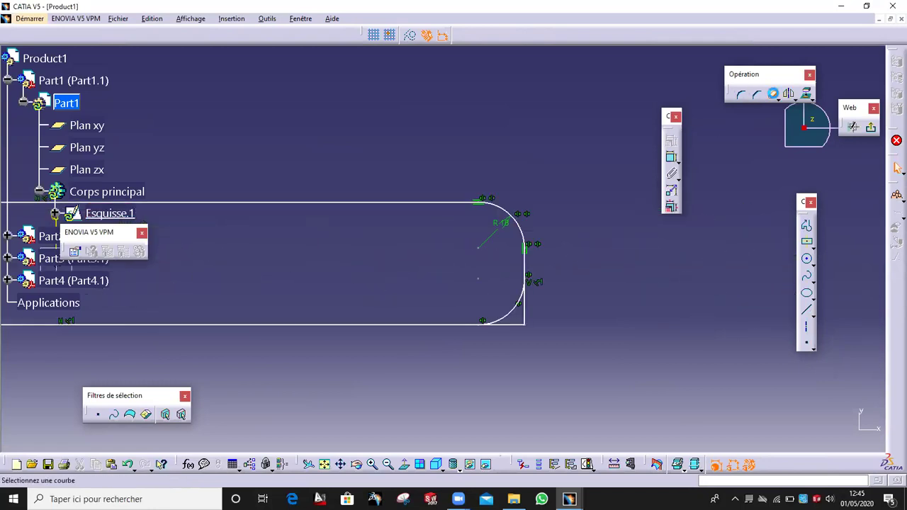
middle_click_drag(525, 368, 528, 336, "ctrl")
left_click(568, 347)
left_click(557, 366)
middle_click_drag(464, 294, 456, 331, "ctrl")
middle_click_drag(323, 296, 340, 324, "ctrl")
middle_click_drag(489, 297, 903, 330)
mouse_move(354, 325)
middle_mouse_down("ctrl")
mouse_move(381, 296)
mouse_move(441, 283)
middle_mouse_up("ctrl")
left_click(379, 254)
left_click(390, 242)
left_click(378, 336)
left_click(398, 349)
Constrain the distance between the profile's upper and lower horizontal lines to 36 mm
middle_click_drag(440, 285, 456, 332, "ctrl")
middle_click_drag(293, 303, 89, 317)
middle_click_drag(552, 340, 566, 305, "ctrl")
left_click(671, 158)
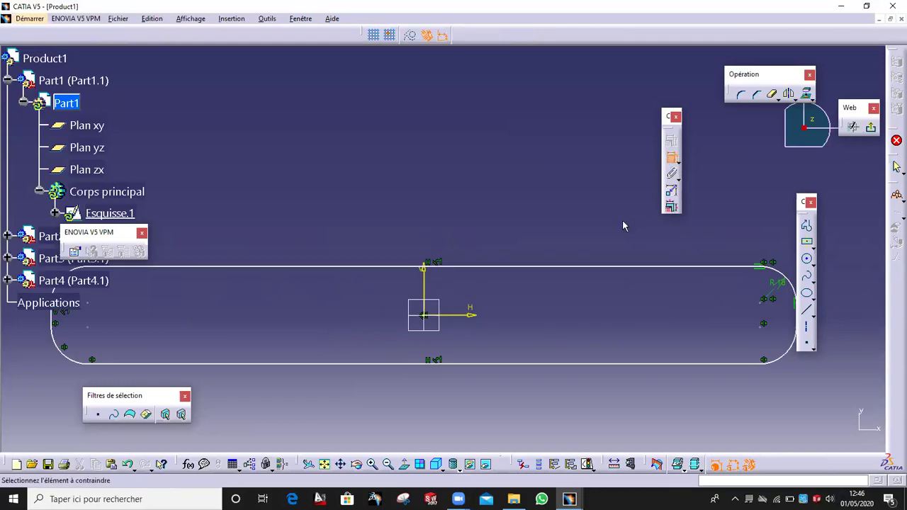
left_click(577, 267)
left_click(572, 365)
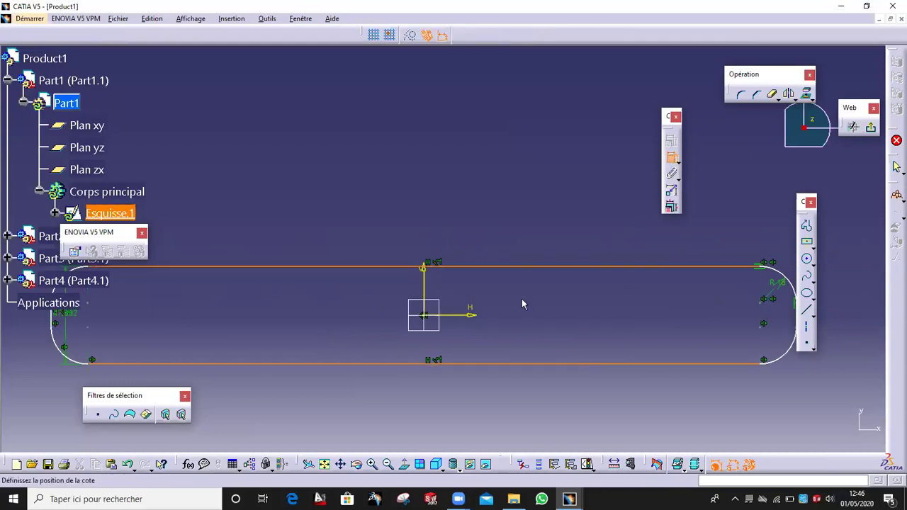
double_click(461, 199)
type("36")
key("Return")
Constrain the distance from the vertical axis to the profile's right end to 178 mm
mouse_move(533, 204)
middle_mouse_down()
mouse_move(549, 247)
mouse_move(479, 233)
middle_mouse_up()
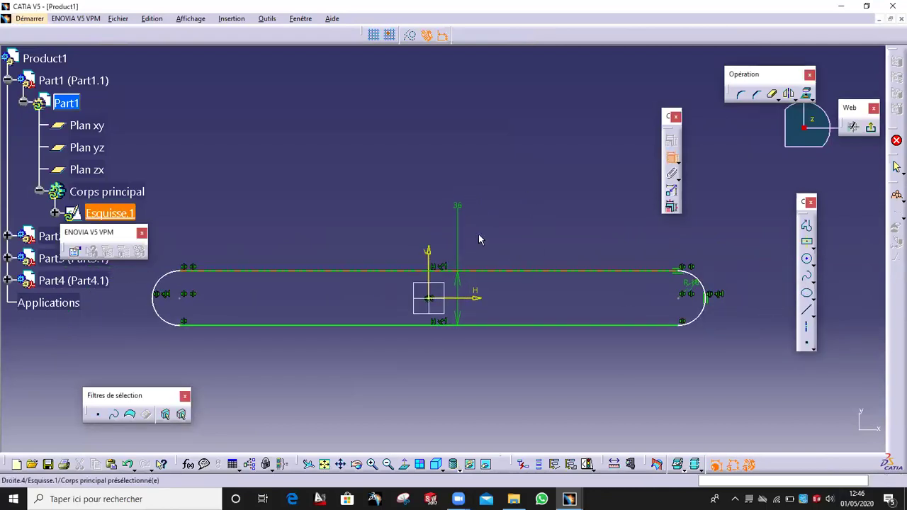
left_click(703, 299)
left_click(430, 279)
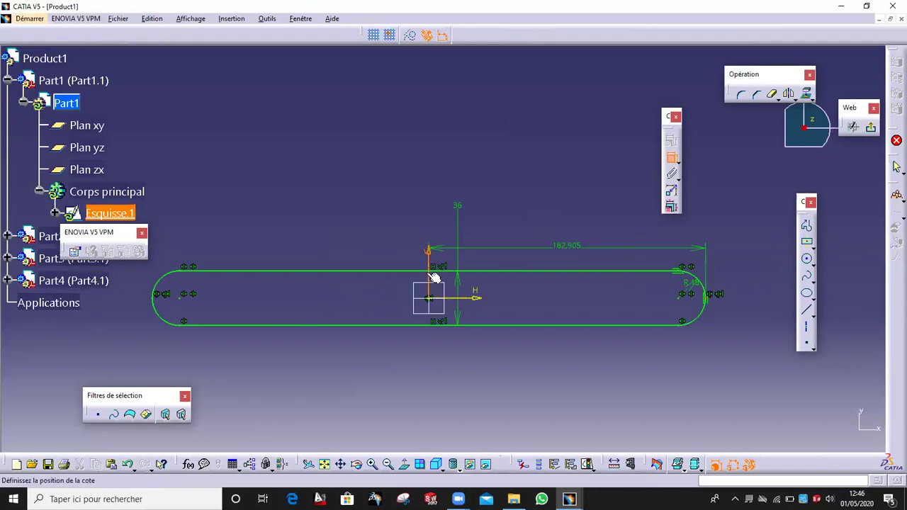
left_click(432, 115)
double_click(434, 117)
type("1")
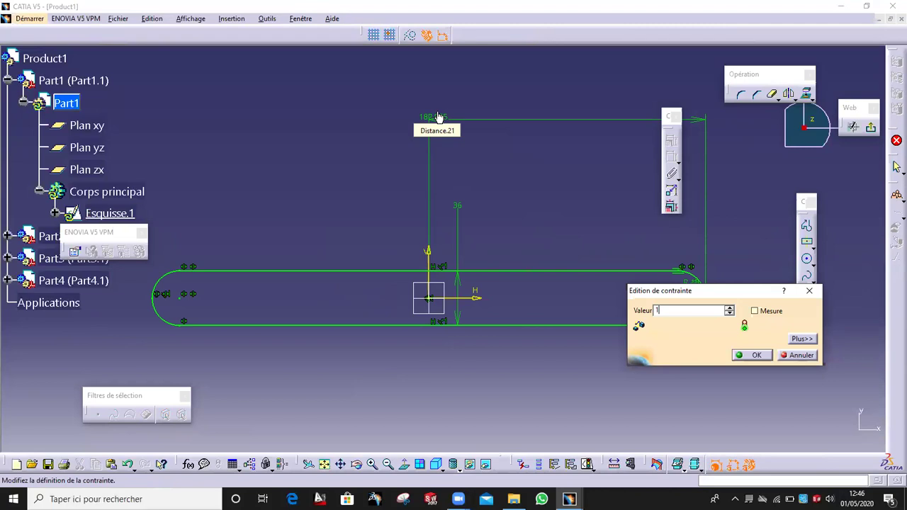
type("78")
key("Return")
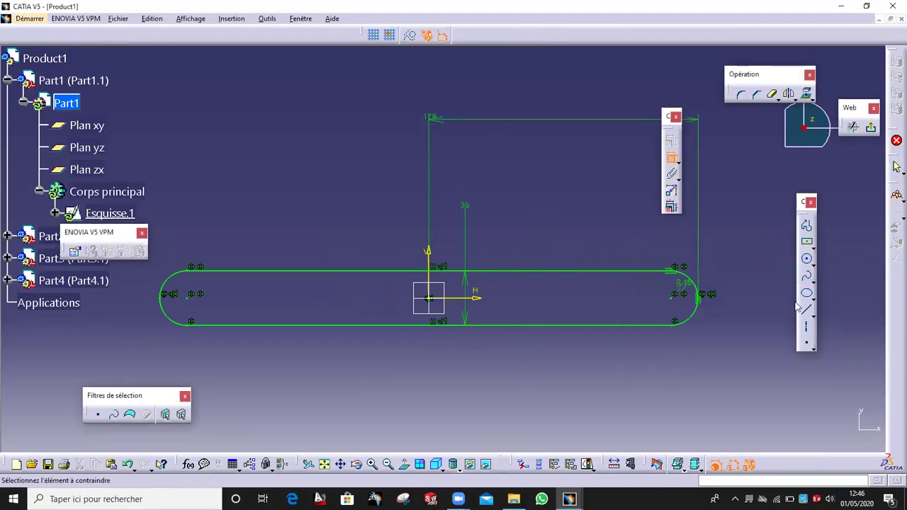
Draw a small circle centred on the horizontal axis, inside the profile to the right of the origin
left_click(806, 260)
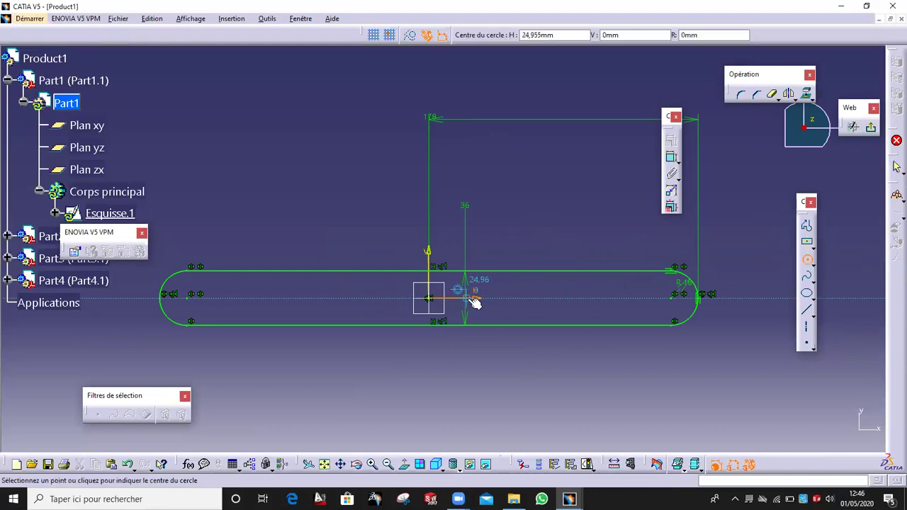
left_click(515, 297)
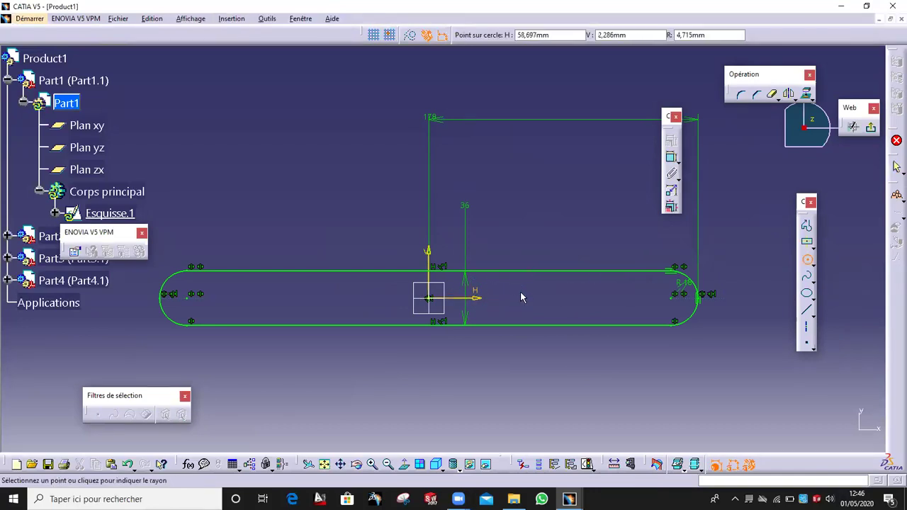
left_click(524, 297)
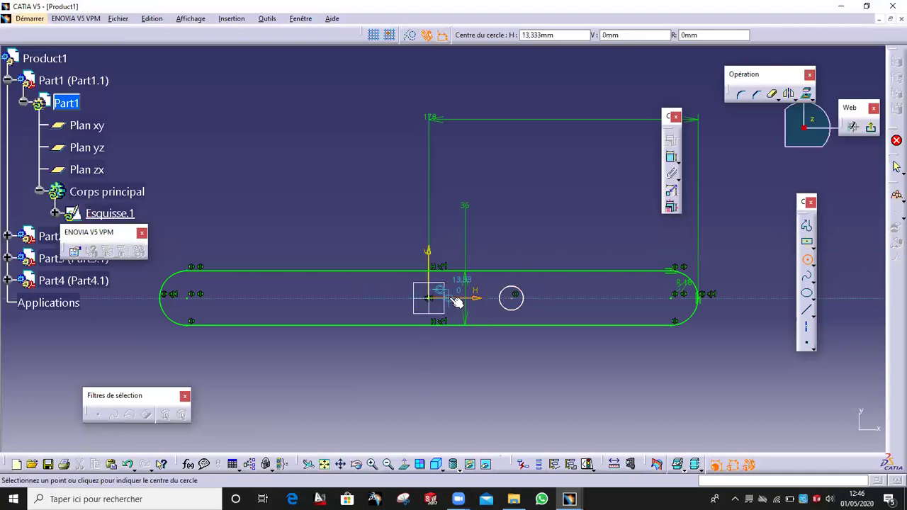
key("Escape")
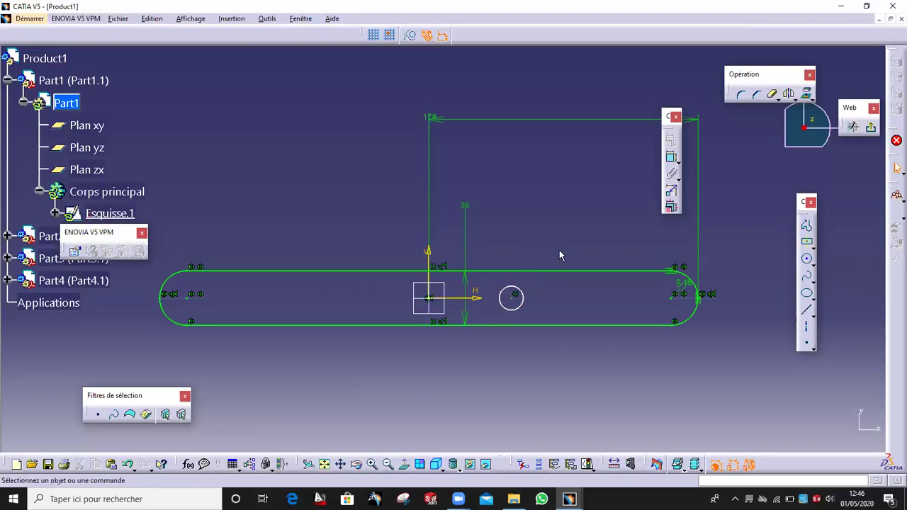
Mirror the small circle about the vertical axis using Symmetry
left_click(522, 299)
left_click(790, 96)
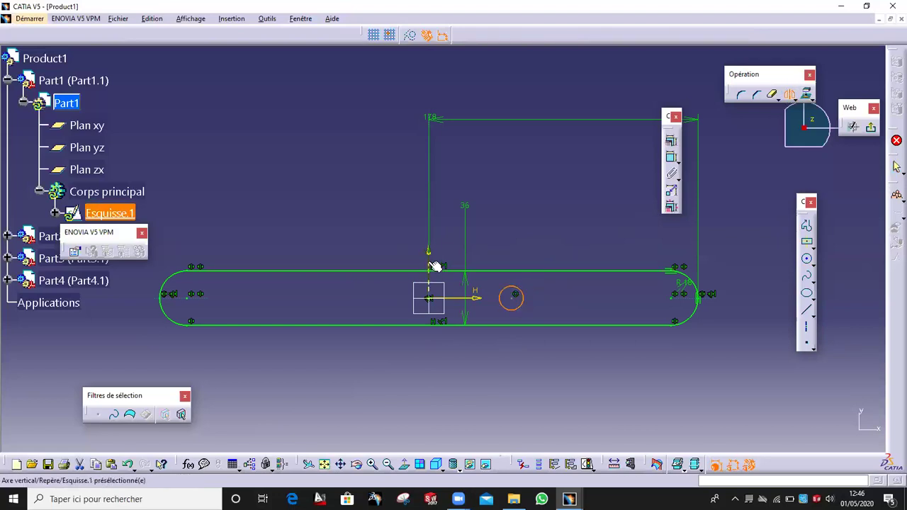
left_click(428, 260)
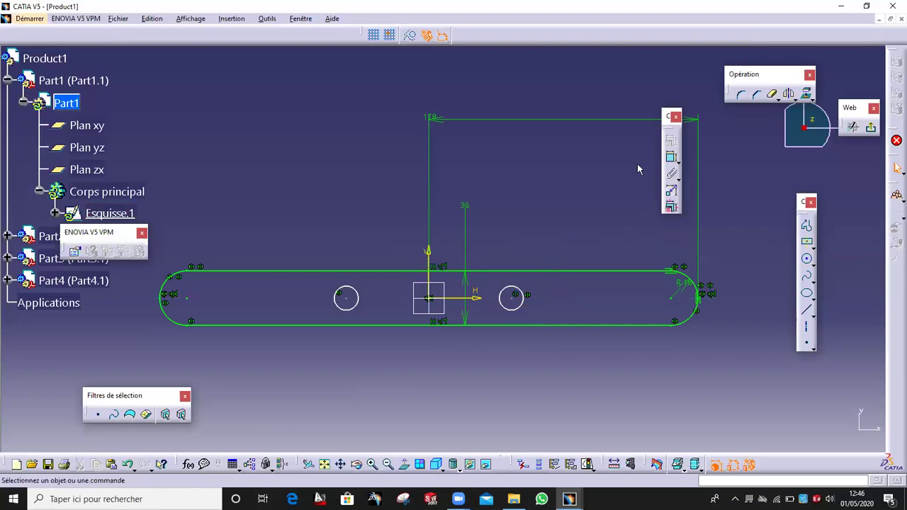
Constrain the original circle's diameter to 15 mm
left_click(528, 291)
left_click(562, 191)
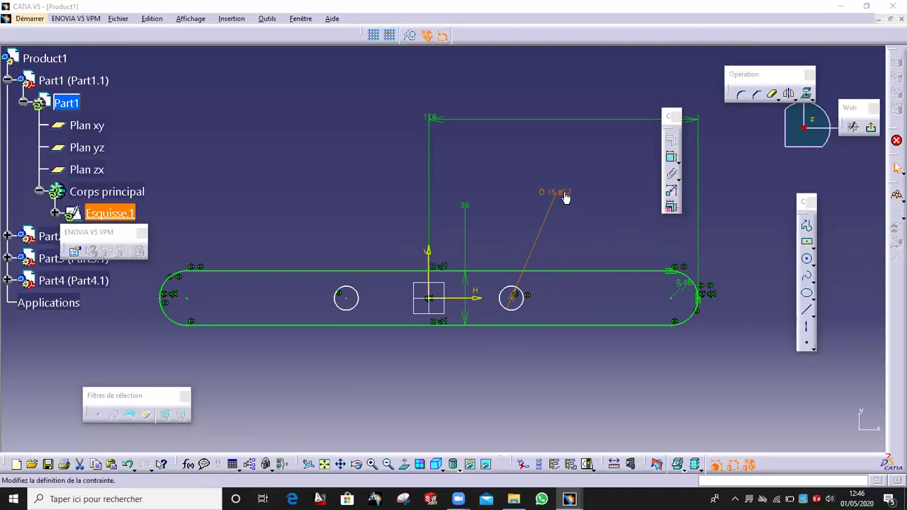
double_click(564, 196)
type("15")
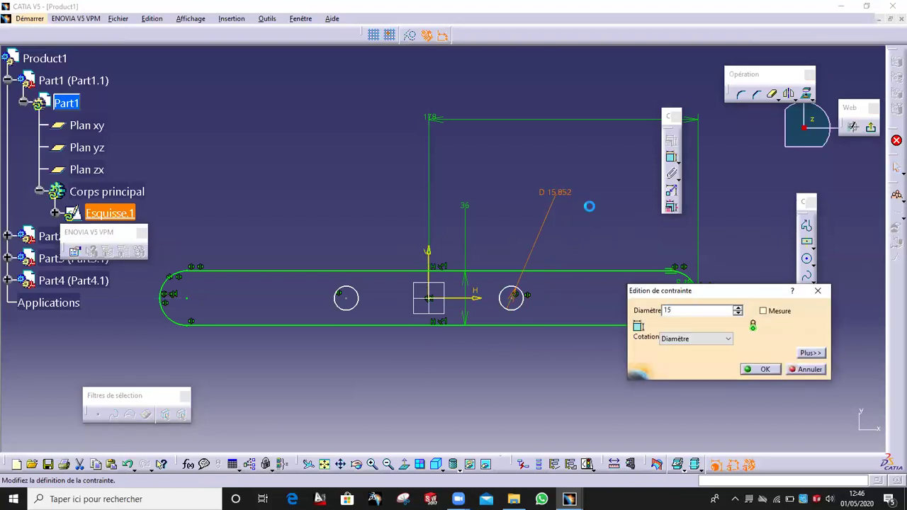
key("Return")
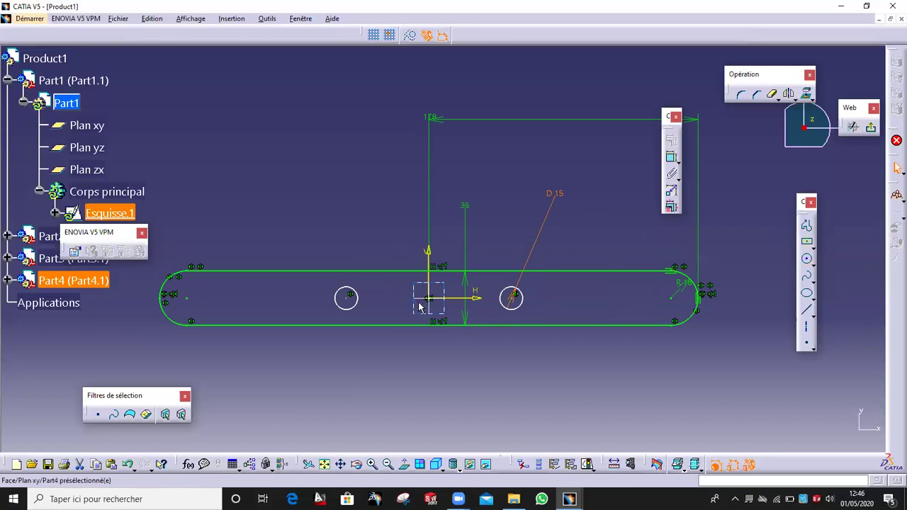
Constrain the distance from the vertical axis to the outer edge of the original circle to 63 mm
left_click(670, 156)
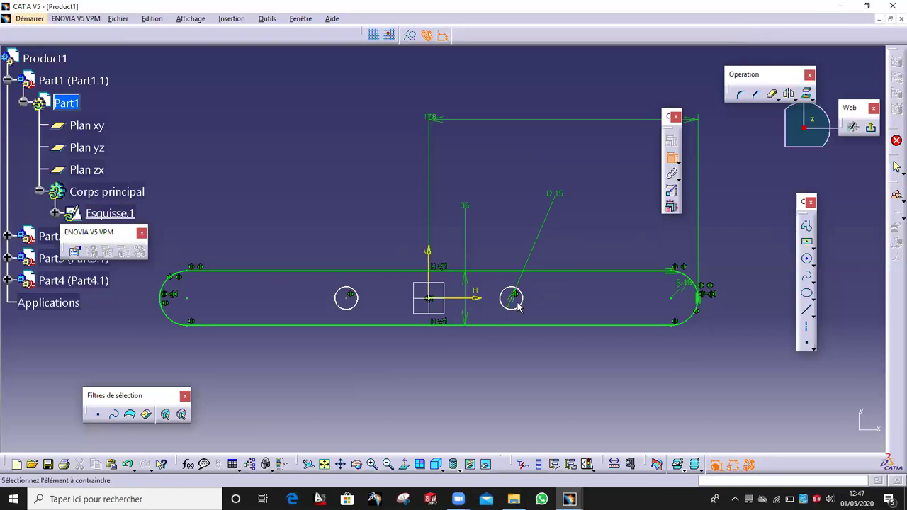
left_click(510, 301)
left_click(429, 257)
left_click(492, 155)
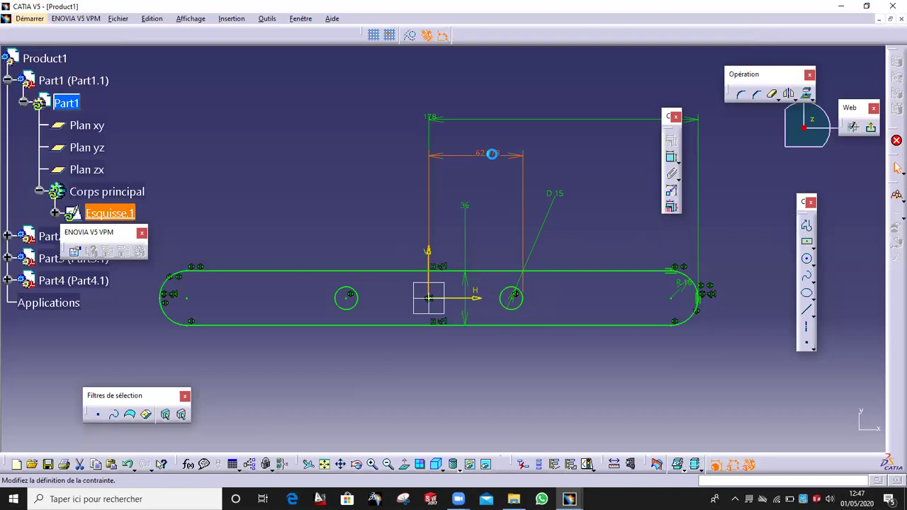
double_click(495, 157)
type("63")
key("Return")
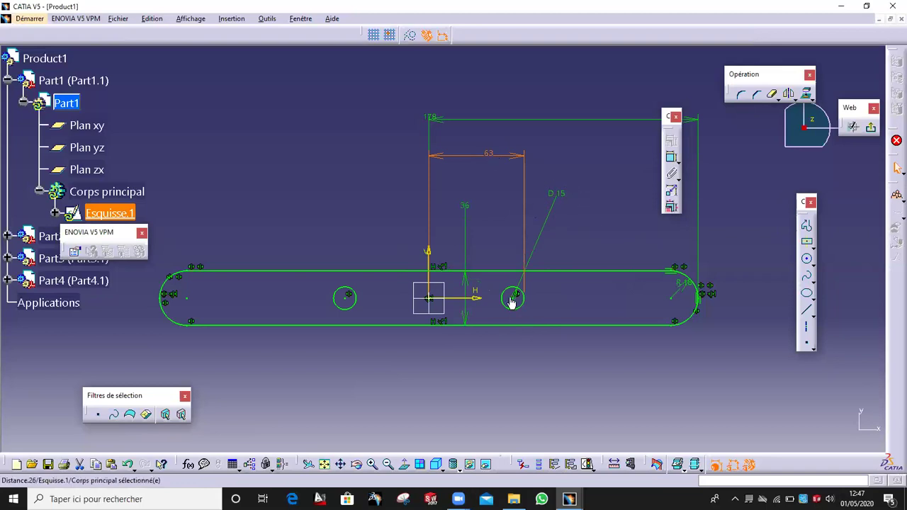
Exit the sketch and set up a downward multi-extrusion with a first limit of 15 mm for the bar outline and both circles
left_click(870, 127)
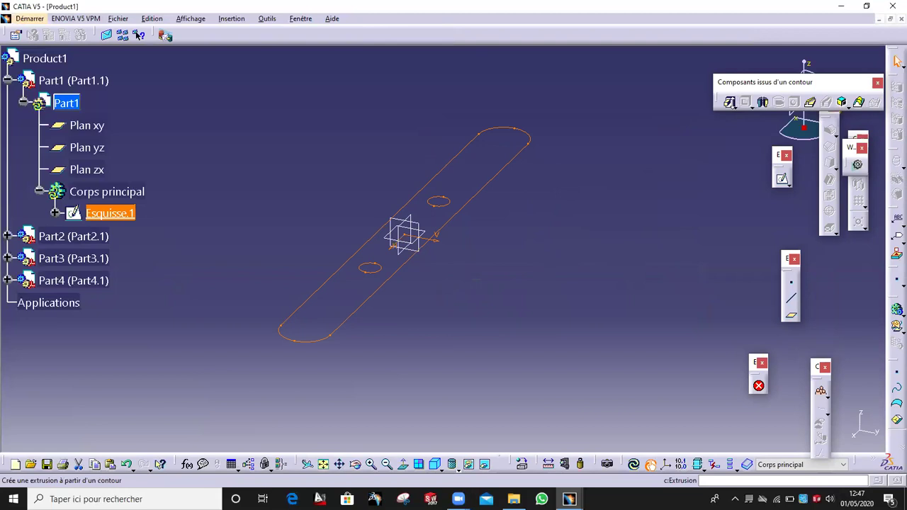
left_click(729, 102)
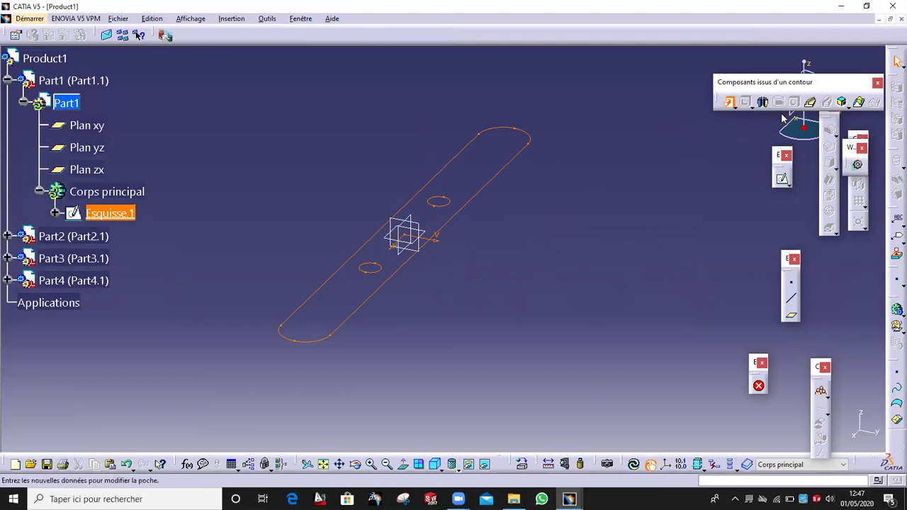
mouse_move(608, 271)
middle_mouse_down()
mouse_move(543, 301)
mouse_move(602, 309)
middle_mouse_up()
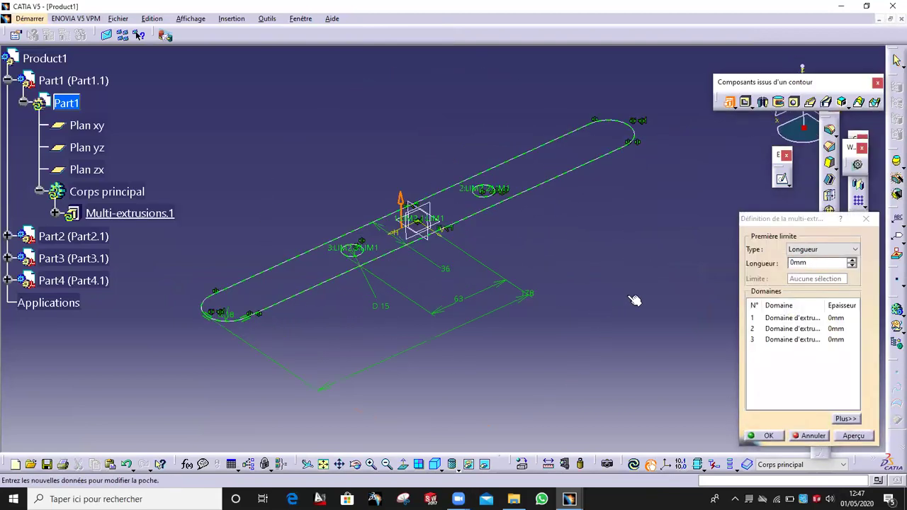
left_click(791, 318)
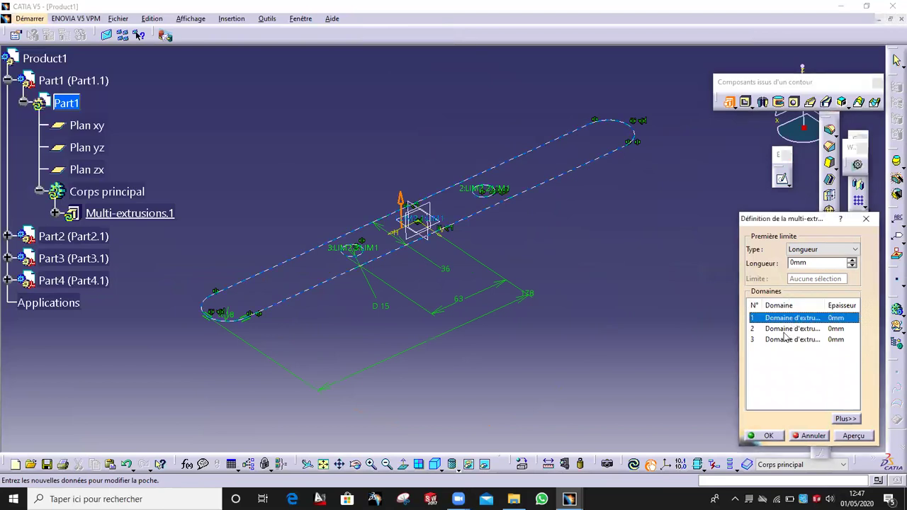
left_click(784, 330, "ctrl")
left_click(785, 340, "ctrl")
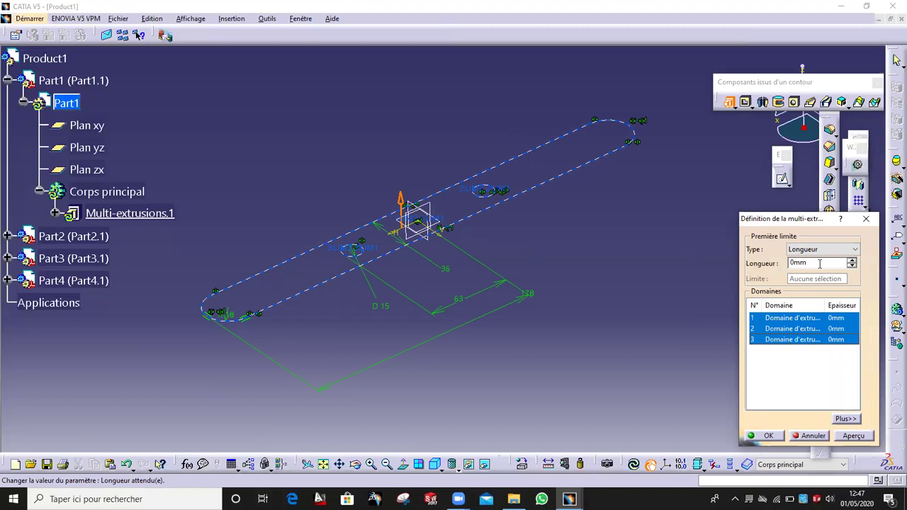
type("15")
key("Return")
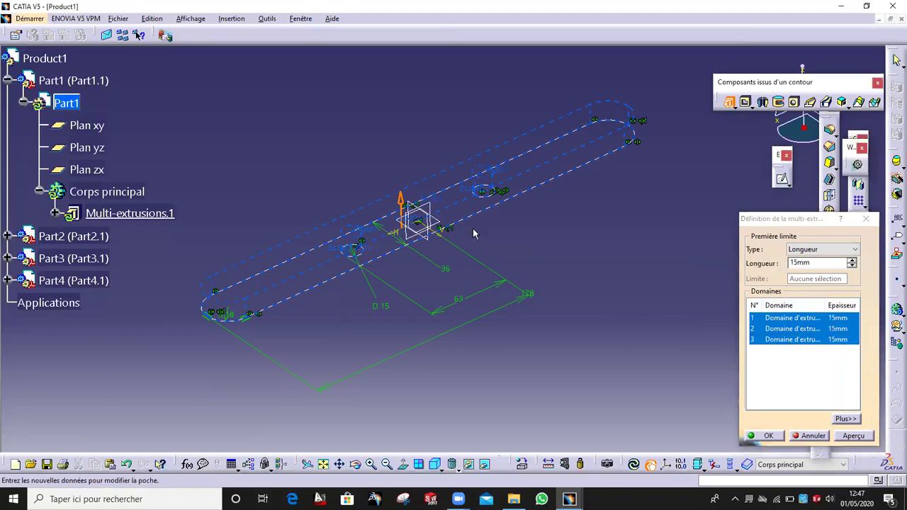
left_click(855, 437)
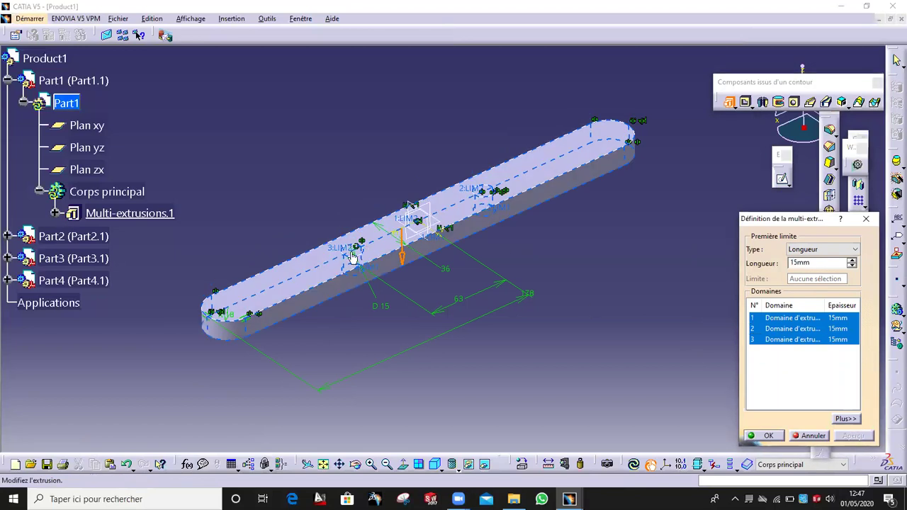
Set the second limit of the two circle domains to 15 mm to form protruding pins, and complete the multi-extrusion
left_click(846, 418)
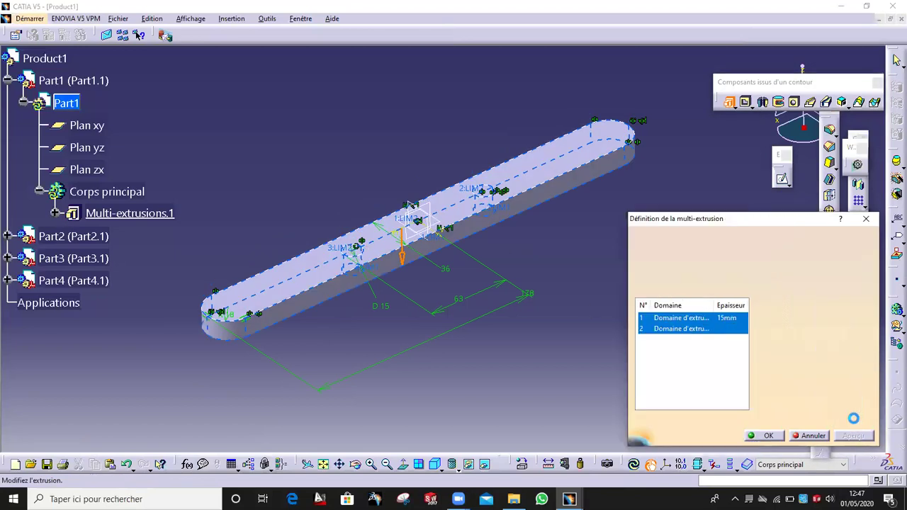
left_click(730, 371)
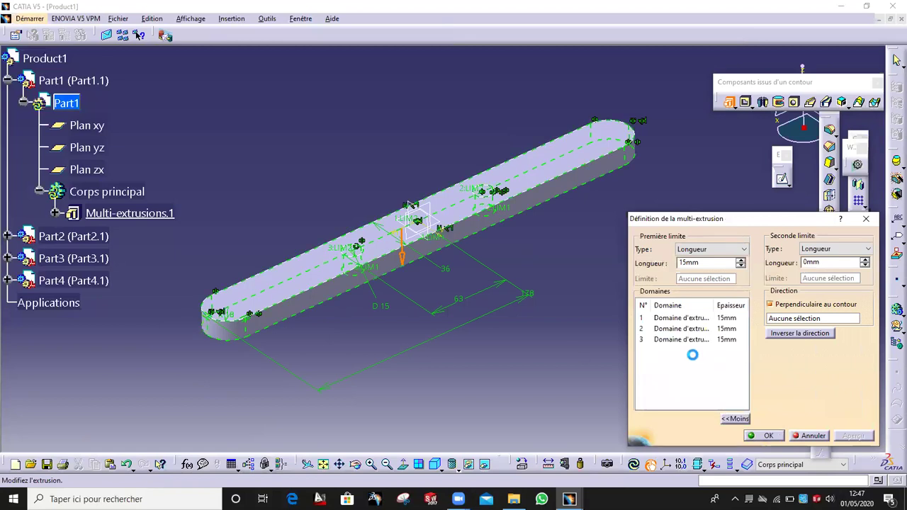
left_click(690, 329)
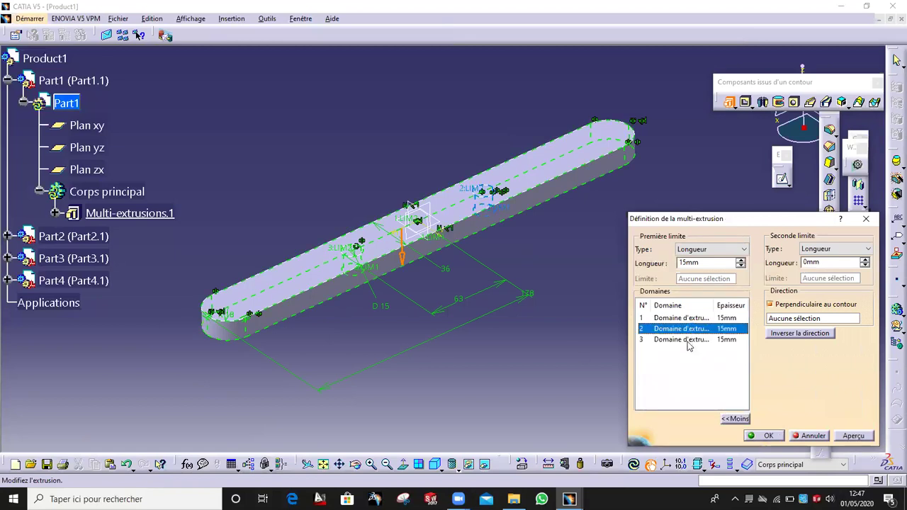
left_click(685, 339, "ctrl")
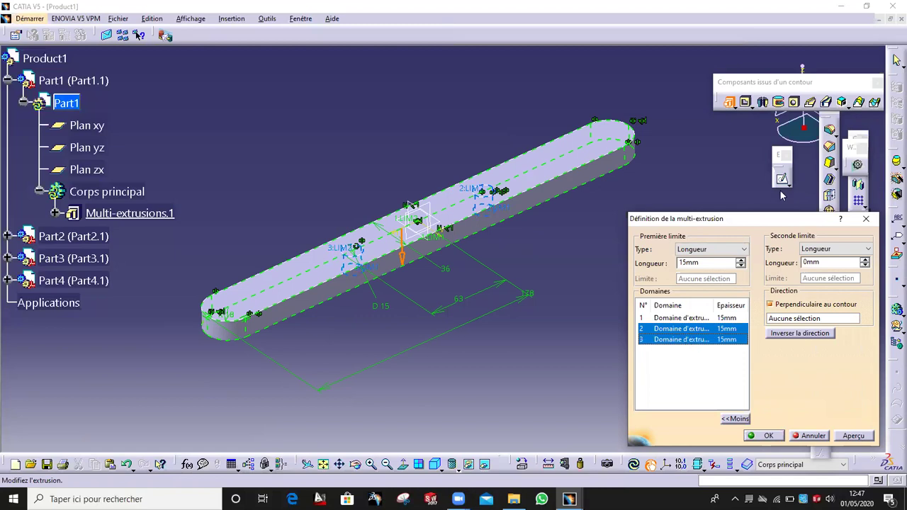
left_click_drag(811, 262, 784, 265)
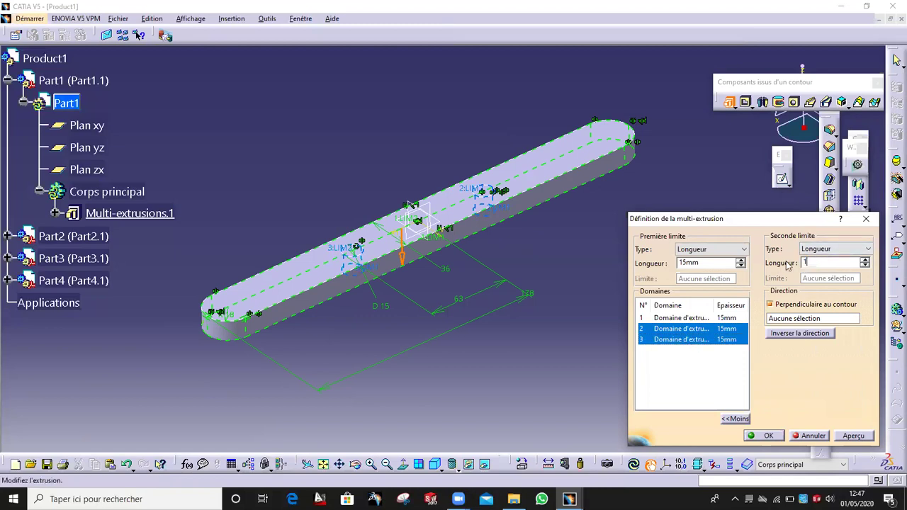
left_click(849, 435)
left_click(763, 435)
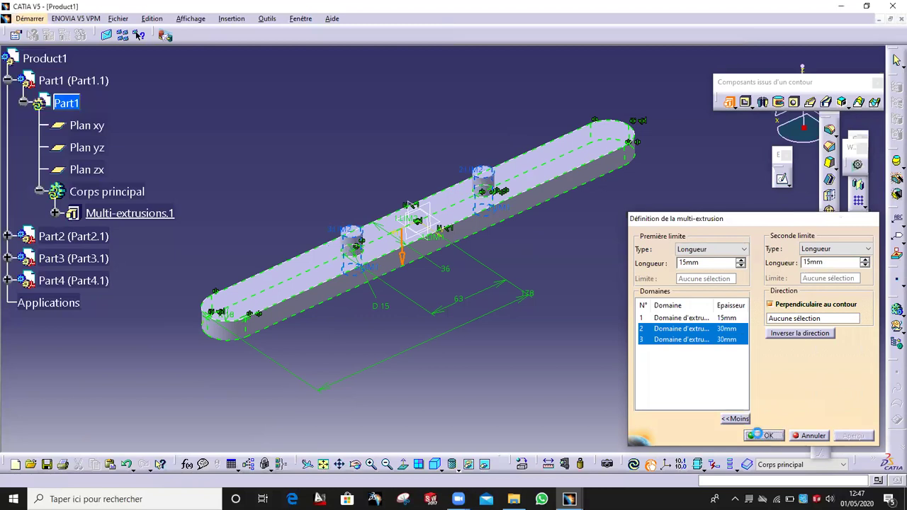
Open a new sketch on the bar's large flat face between the pins, and display the part shaded with edges
middle_click_drag(553, 217, 500, 194)
left_click(499, 194)
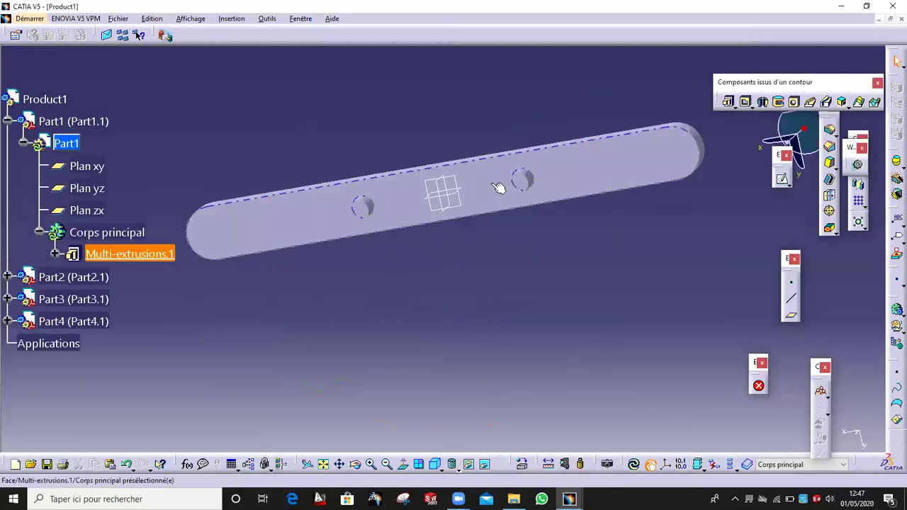
left_click(781, 178)
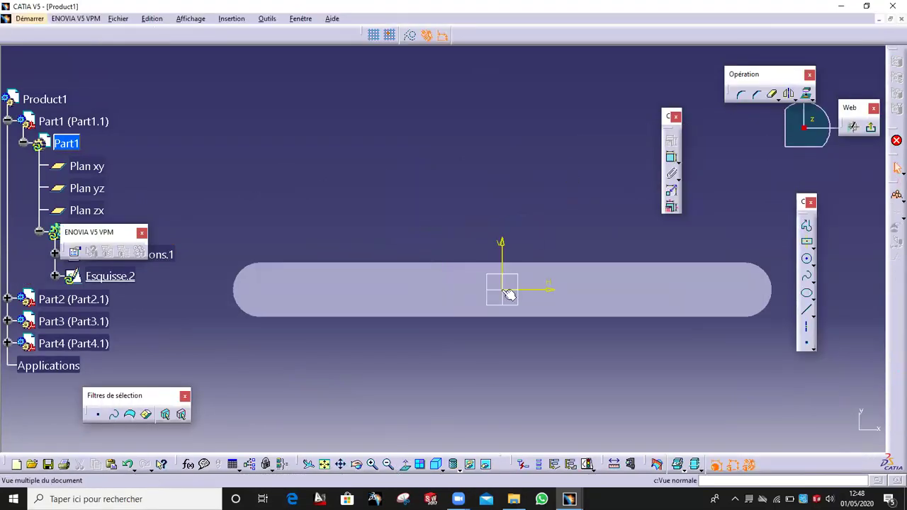
left_click(407, 465)
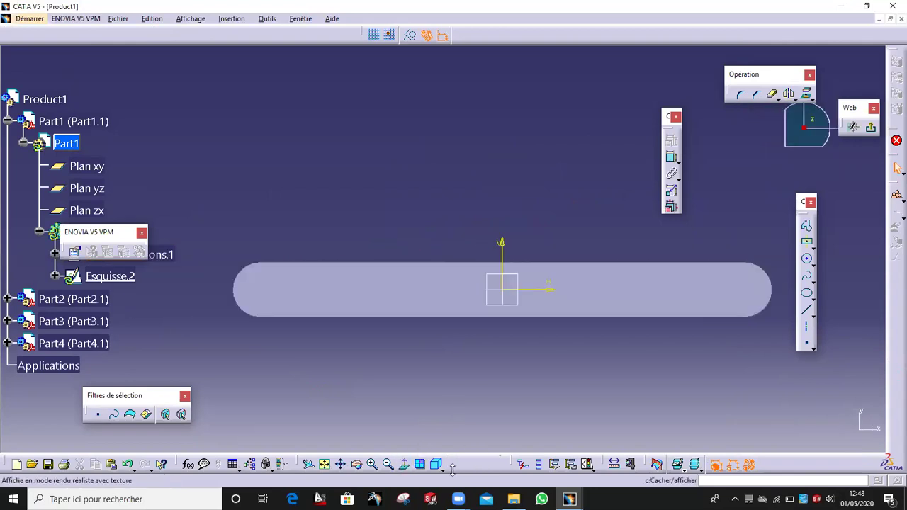
left_click(454, 465)
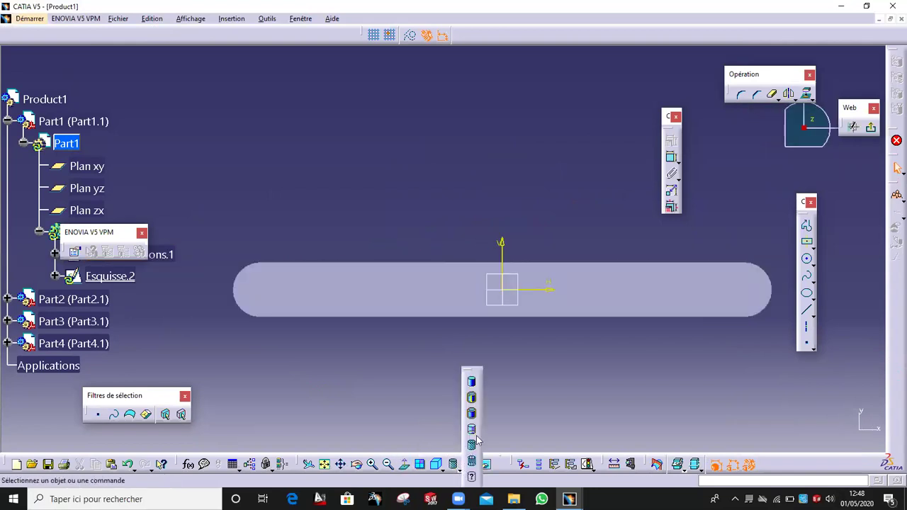
left_click(472, 398)
mouse_move(543, 355)
middle_mouse_down()
mouse_move(538, 343)
mouse_move(504, 367)
mouse_move(505, 355)
middle_mouse_up()
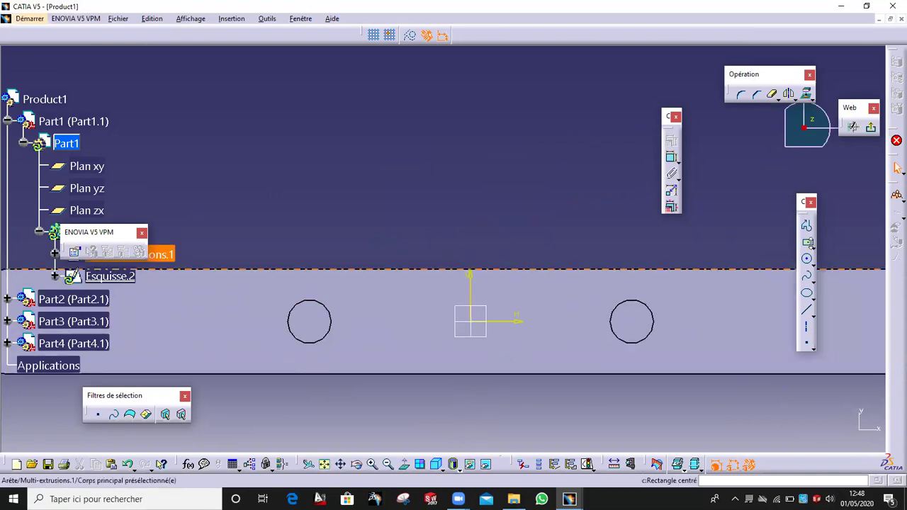
Sketch an elongated hole along the horizontal axis between the pins, its arc centres about 25 mm and 37 mm either side of the vertical axis
left_click(813, 245)
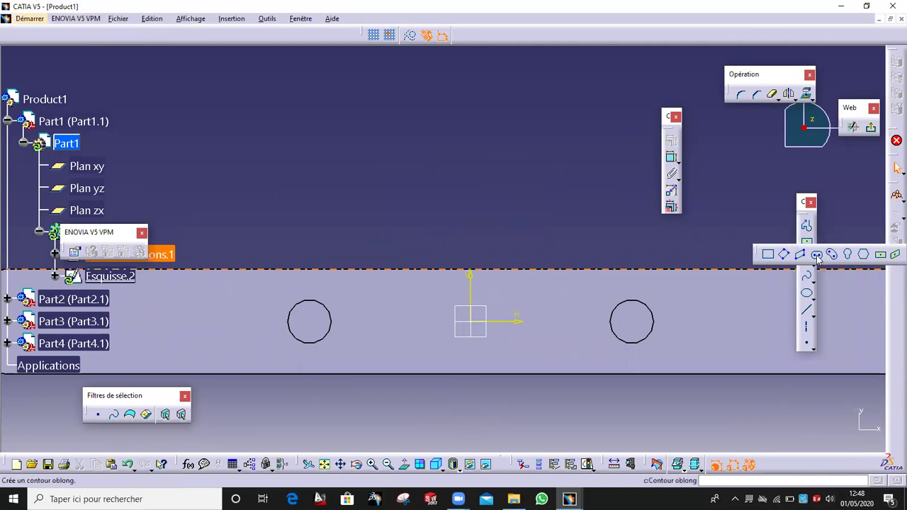
left_click(817, 255)
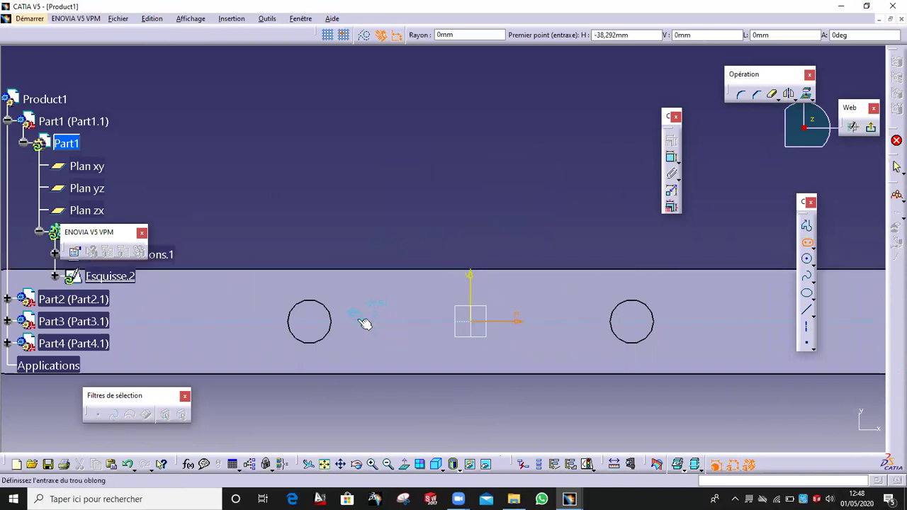
left_click(401, 318)
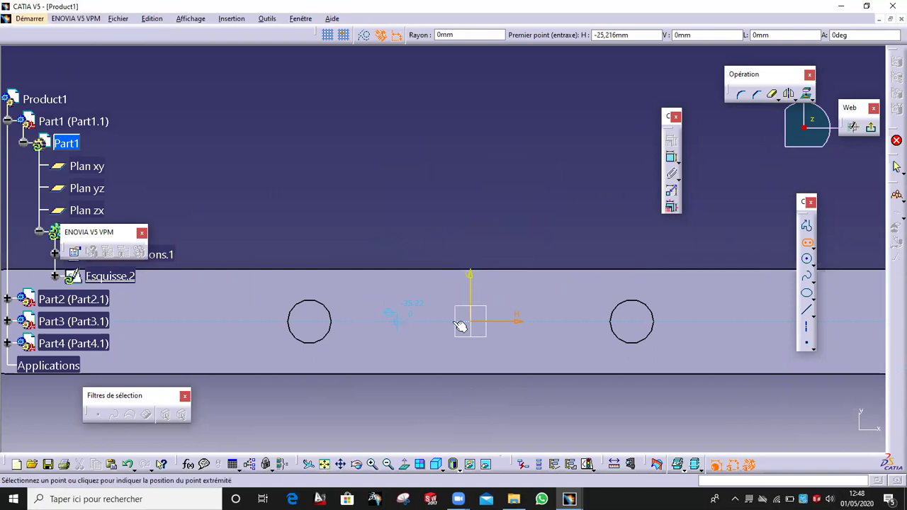
left_click(578, 321)
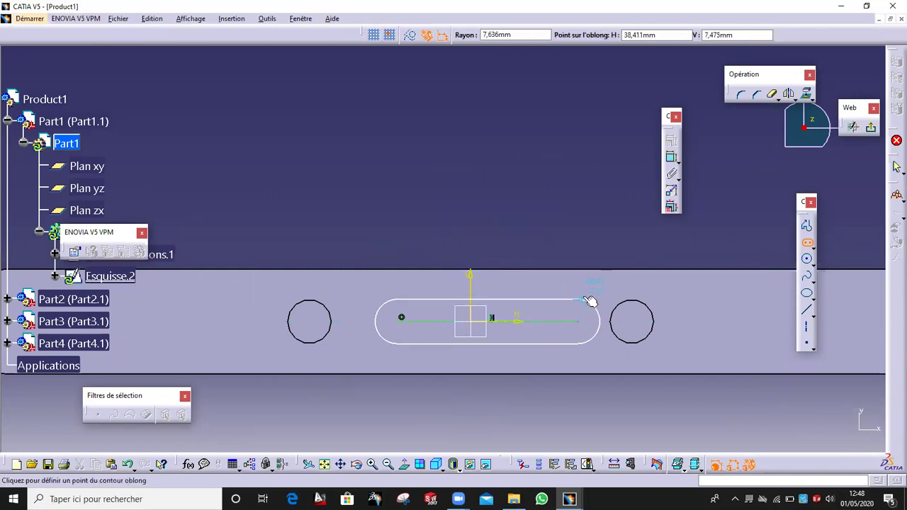
left_click(590, 301)
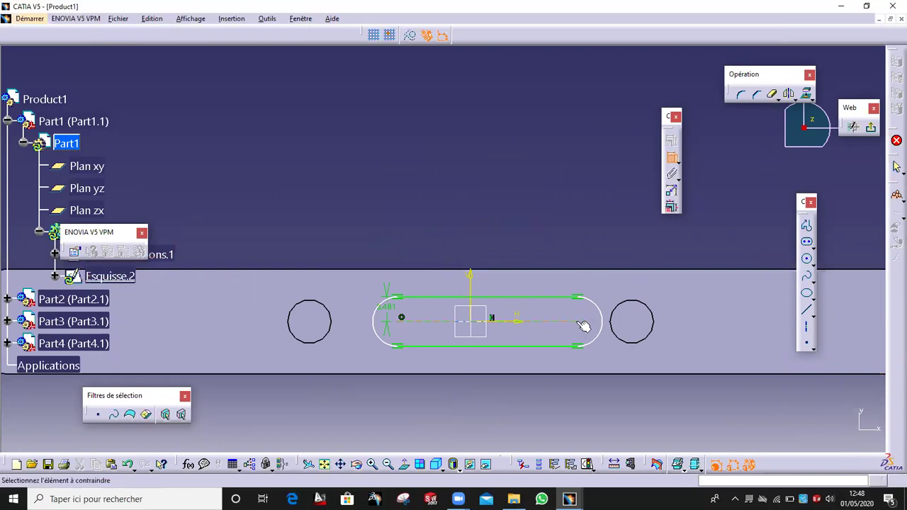
Constrain the distance from the vertical axis to the elongated hole's right arc centre to 37 mm
left_click(471, 303)
left_click(507, 197)
double_click(505, 199)
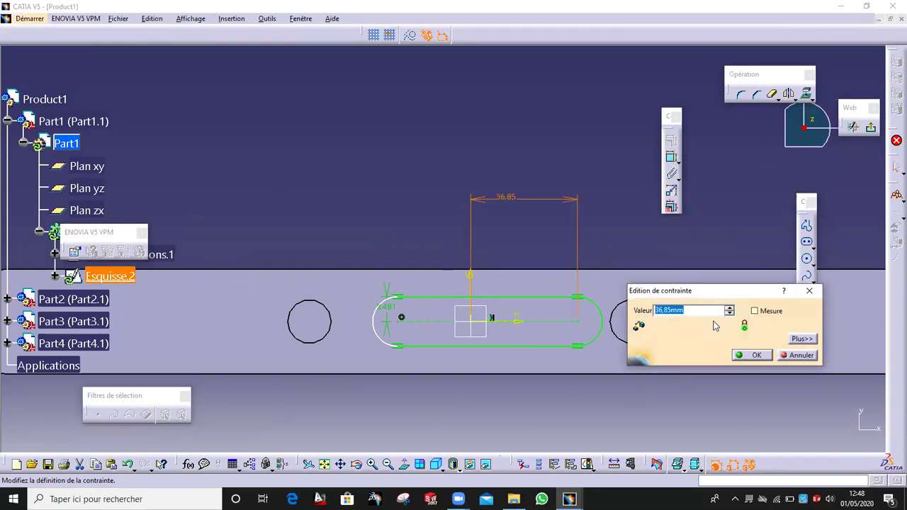
left_click(755, 355)
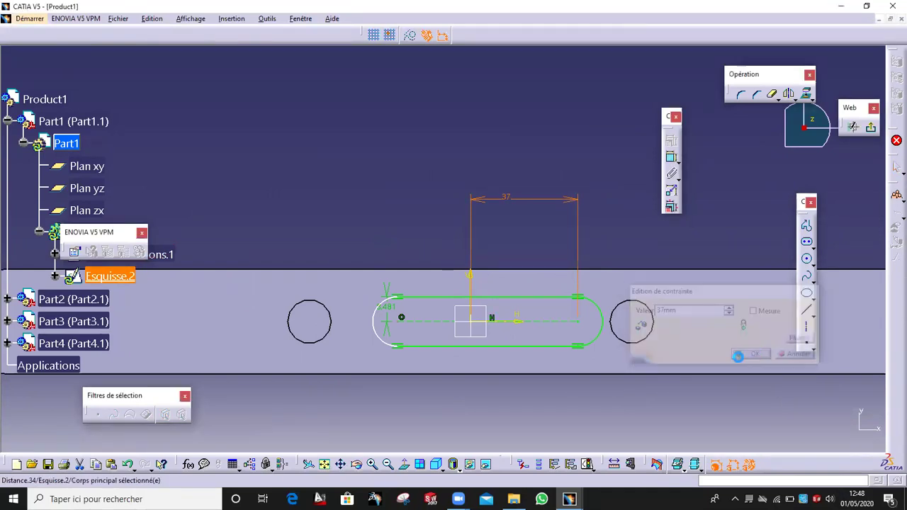
Constrain the distance from the vertical axis to the elongated hole's left arc centre to 37 mm
left_click(404, 328)
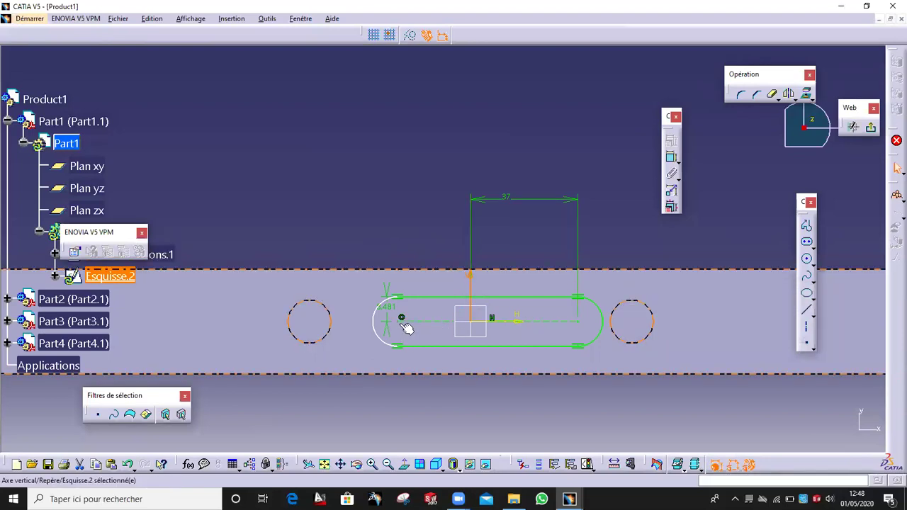
left_click(397, 199)
left_click(671, 160)
left_click(399, 320)
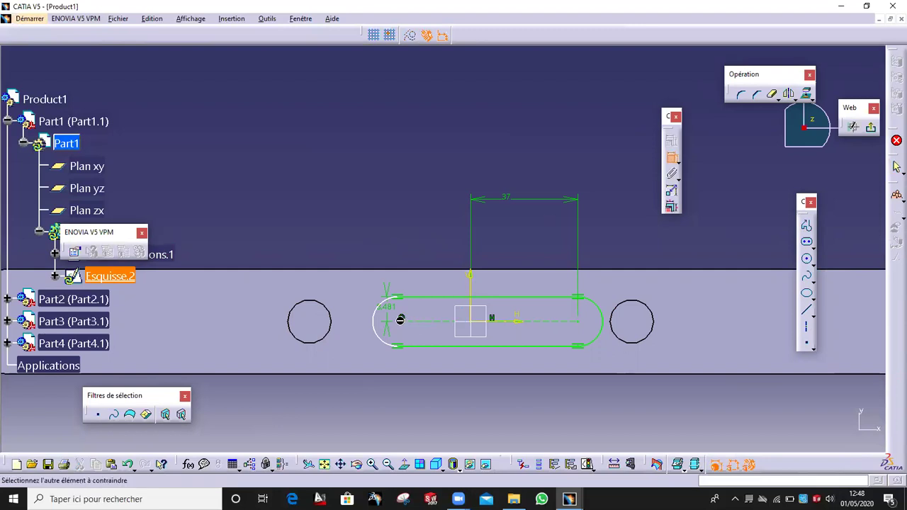
left_click(470, 287)
left_click(416, 199)
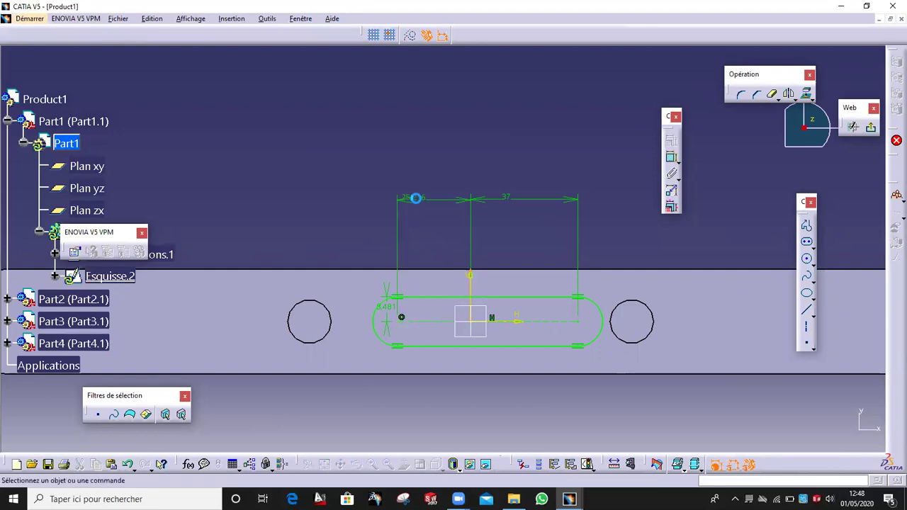
double_click(416, 198)
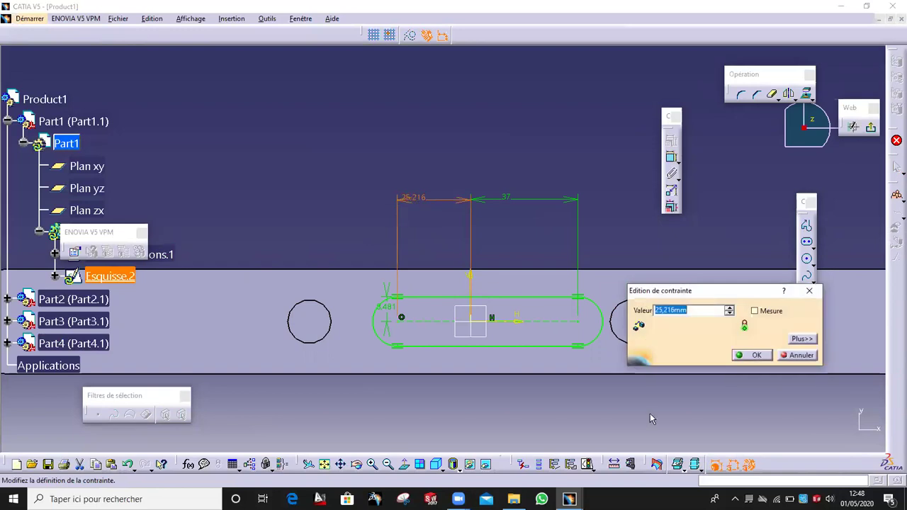
left_click(751, 355)
mouse_move(458, 417)
middle_mouse_down()
mouse_move(425, 393)
mouse_move(465, 353)
middle_mouse_up()
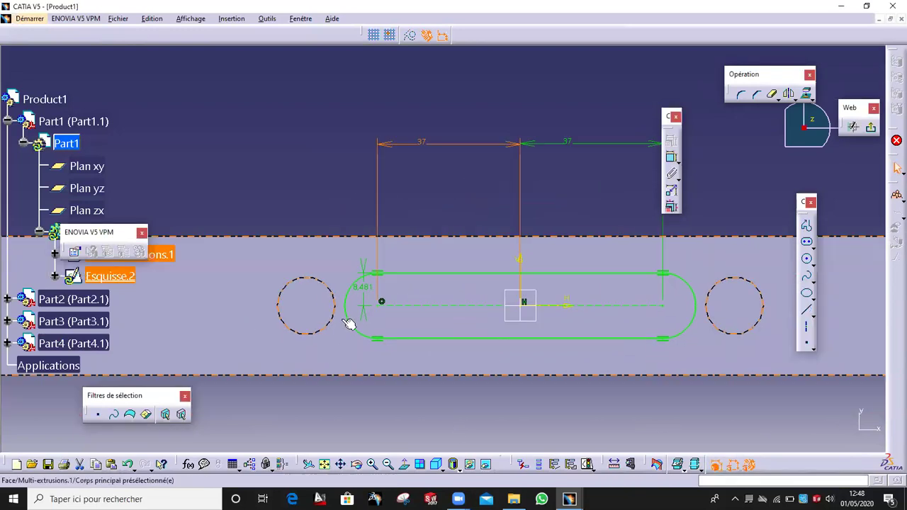
Set the elongated hole's radius to 8 mm and exit the sketch
double_click(367, 292)
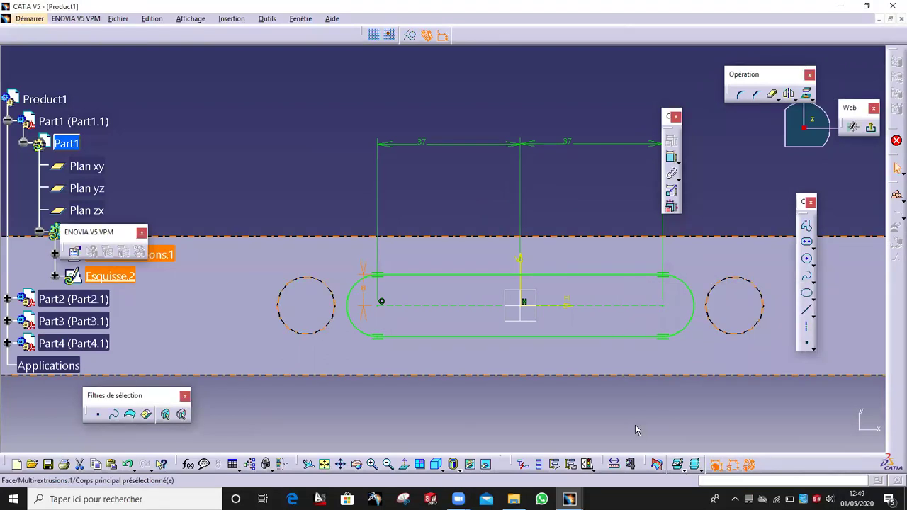
middle_click_drag(456, 379, 353, 372)
left_click(868, 127)
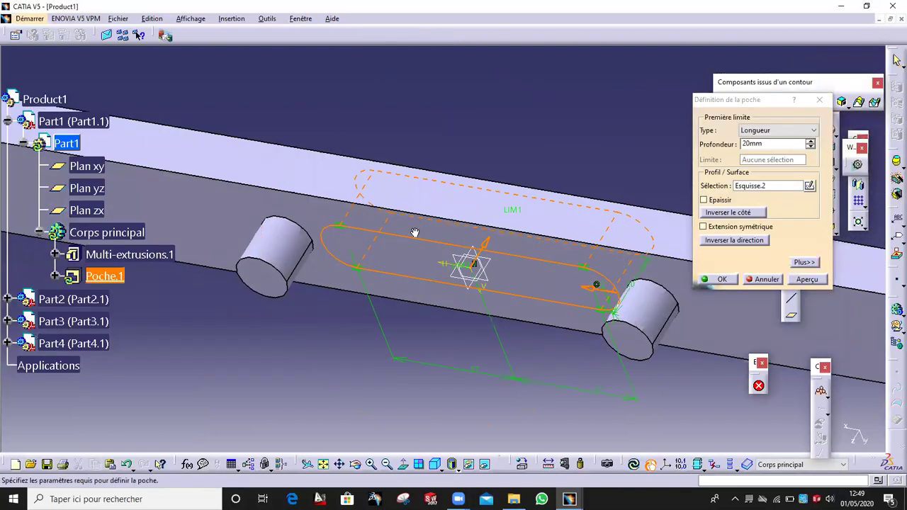
Cut the elongated hole through the bar as a pocket with a 20 mm depth
middle_click_drag(414, 233, 616, 247)
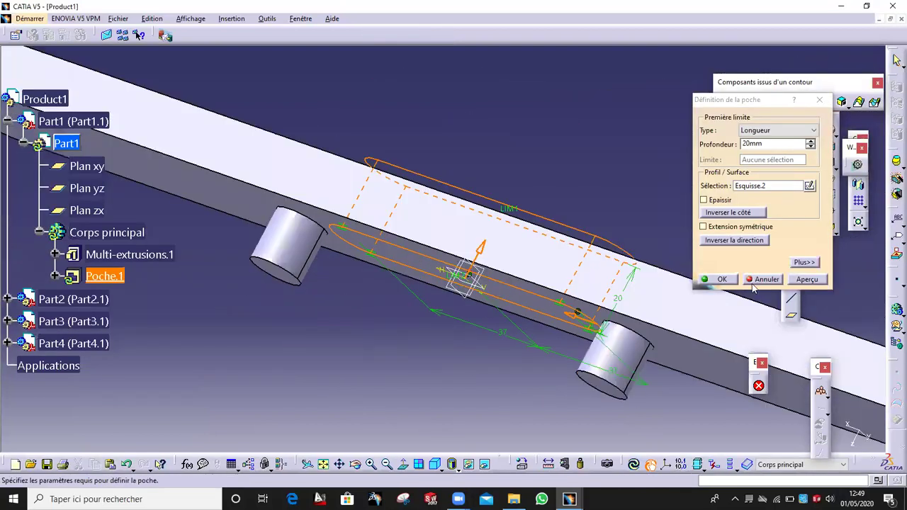
left_click(719, 279)
middle_click_drag(550, 224, 575, 309)
Collapse Part1 in the tree, expand Part2 and activate its main body for editing
left_click(7, 122)
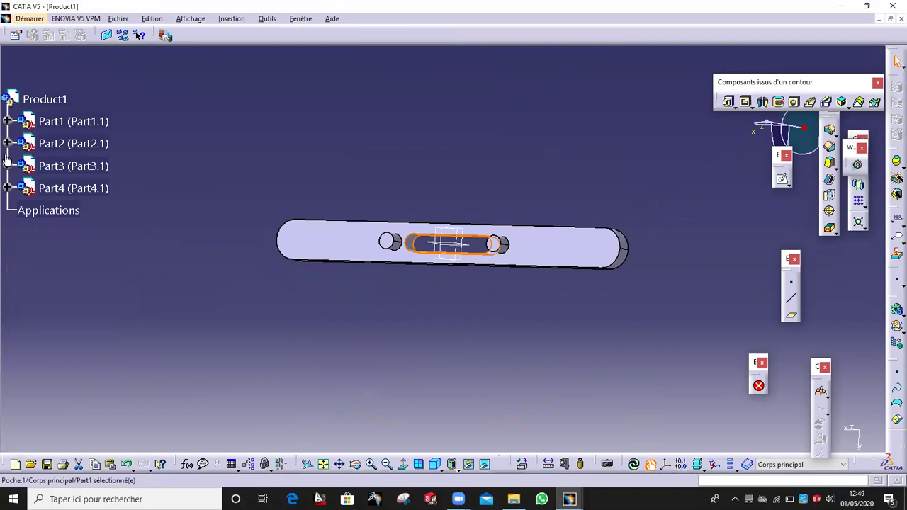
left_click(7, 143)
left_click(24, 166)
left_click(116, 254)
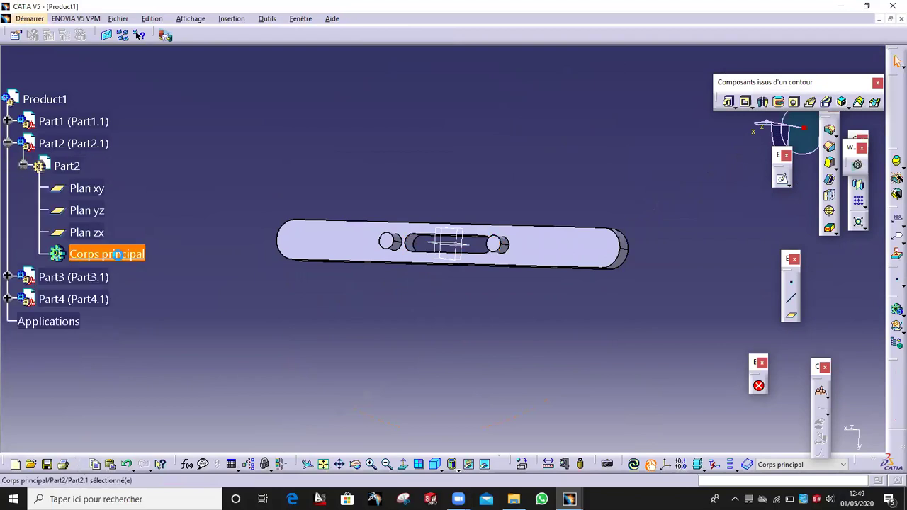
double_click(117, 254)
Open a new Part2 sketch on the flat slotted face of the Part1 bar
middle_click_drag(245, 162, 332, 205)
middle_click_drag(451, 269, 475, 188)
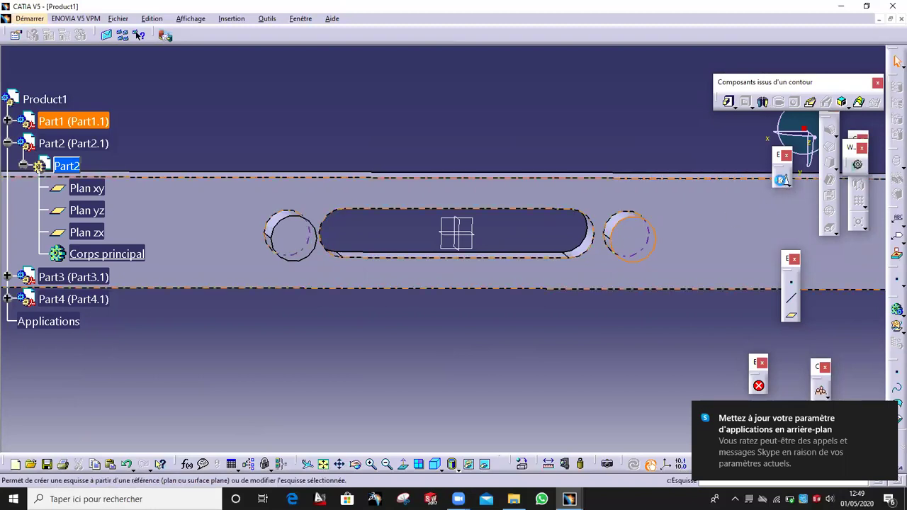
left_click(780, 179)
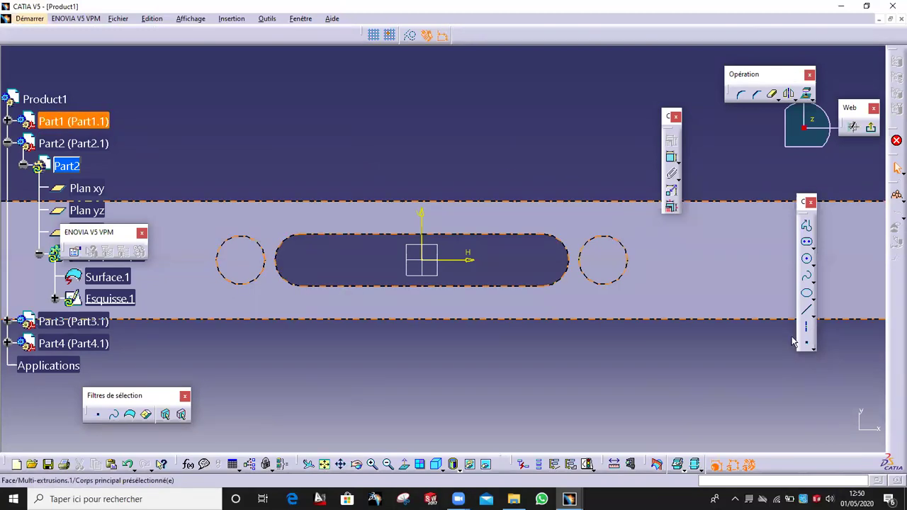
Sketch three circles of similar size, two above the bar and one overlapping the slot's left end
left_click(806, 259)
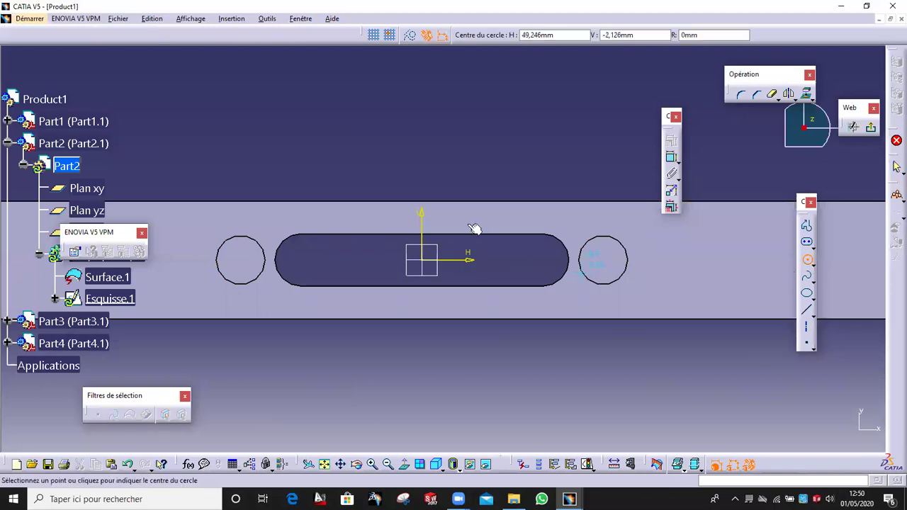
left_click(489, 164)
left_click(525, 153)
left_click(278, 60)
left_click(316, 62)
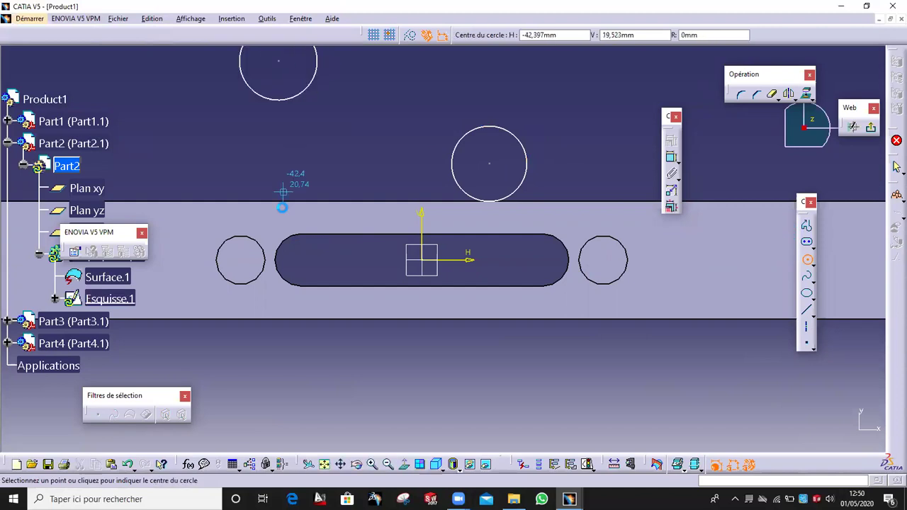
left_click(280, 234)
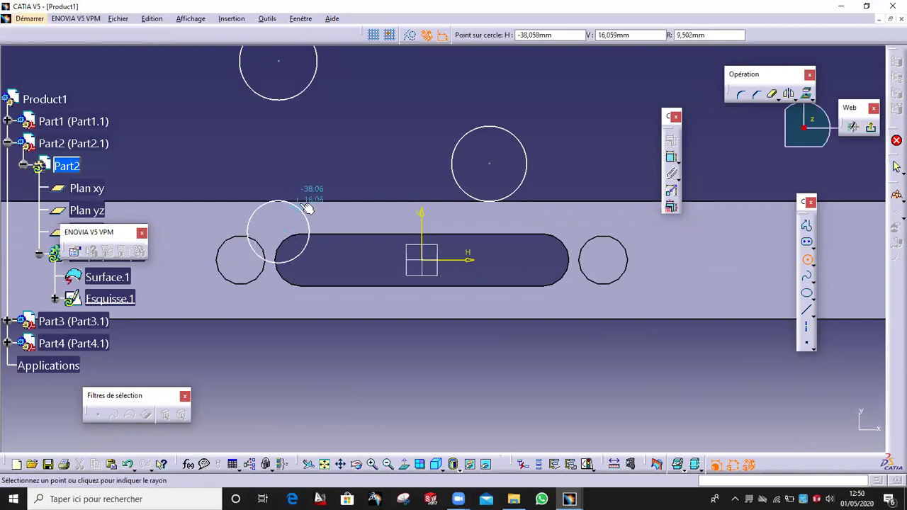
left_click(305, 201)
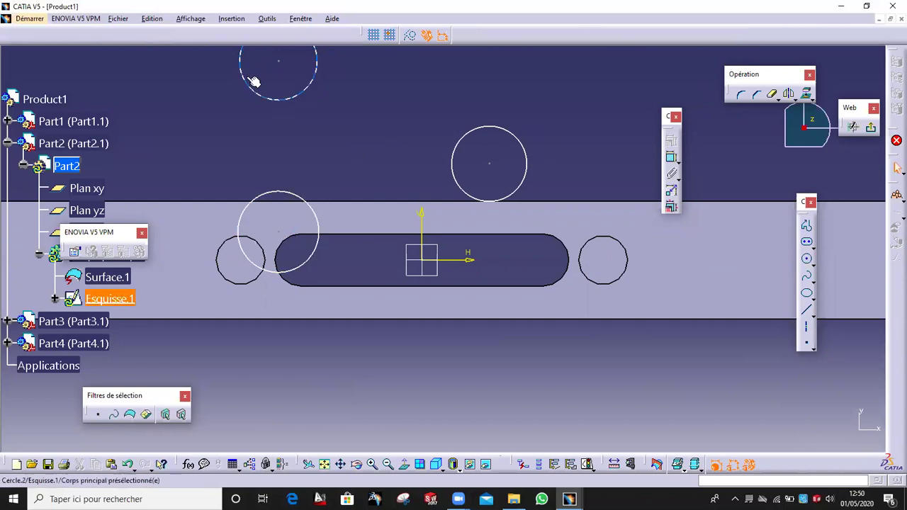
Move the uppermost circle farther from the bar, with its centre at about H -37 mm, V 69 mm
left_click_drag(278, 62, 300, 36)
left_click(394, 99)
scroll(395, 127, "down", 3)
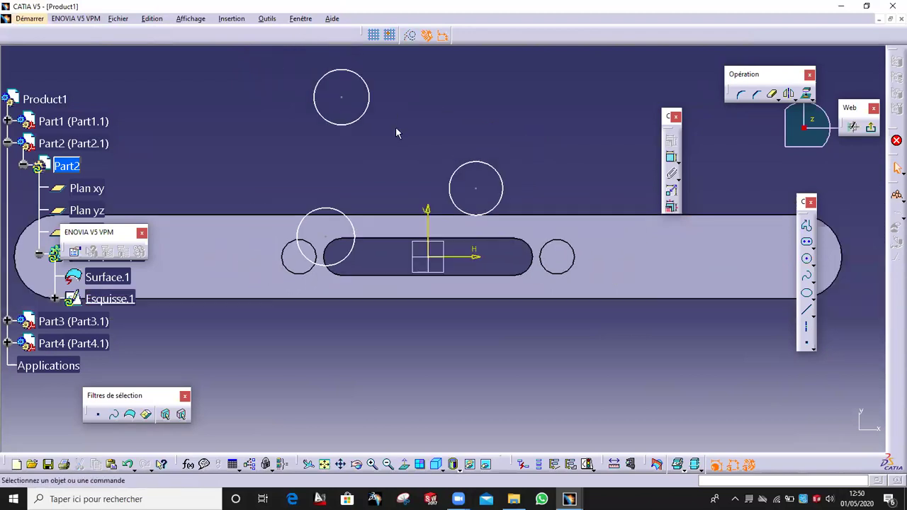
Connect the three circle centres with axis lines to form a triangle, and move its sides with their circles away from the slot
left_click(806, 326)
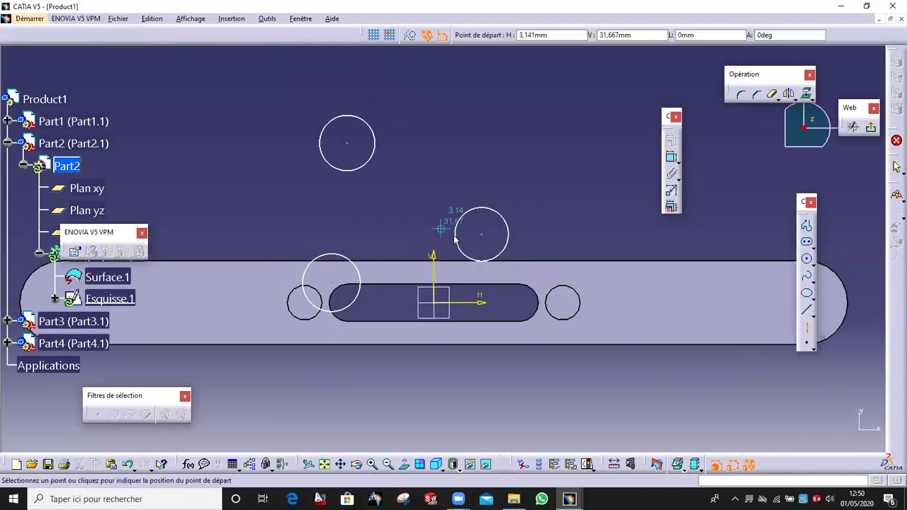
left_click(486, 236)
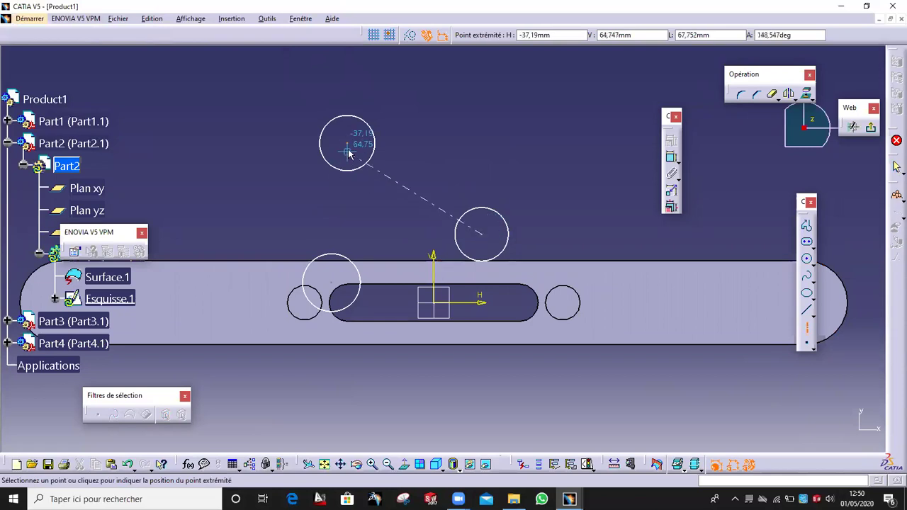
left_click(353, 148)
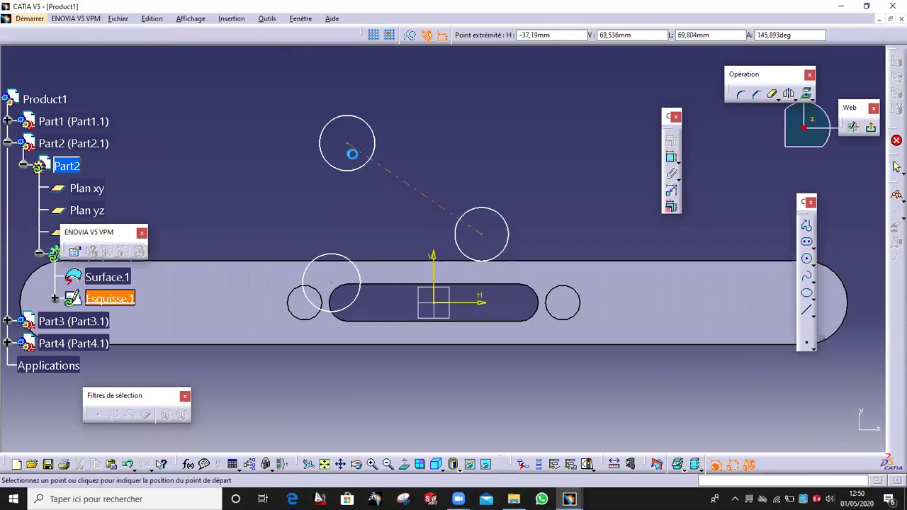
left_click(347, 145)
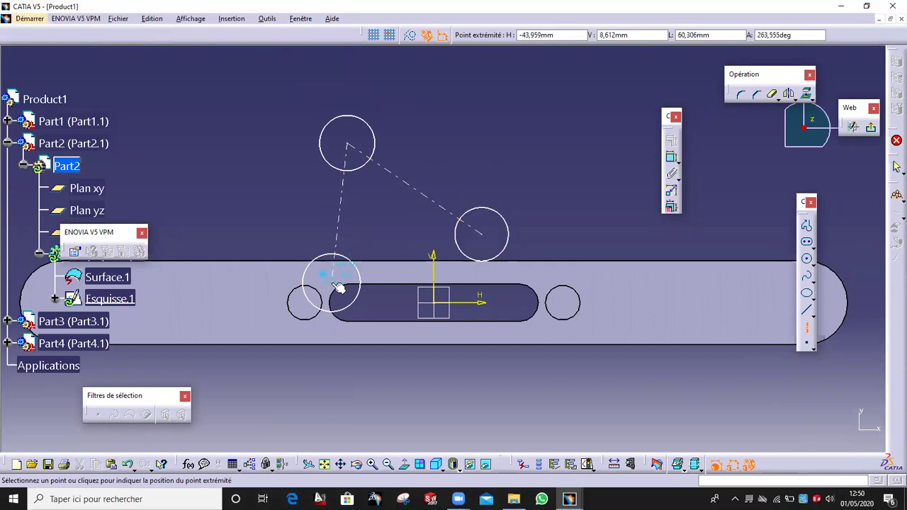
left_click(339, 287)
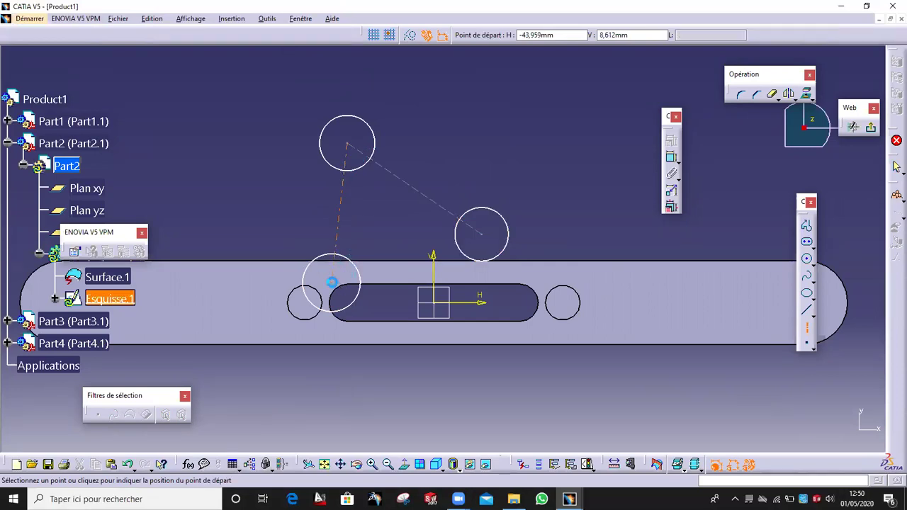
left_click(337, 285)
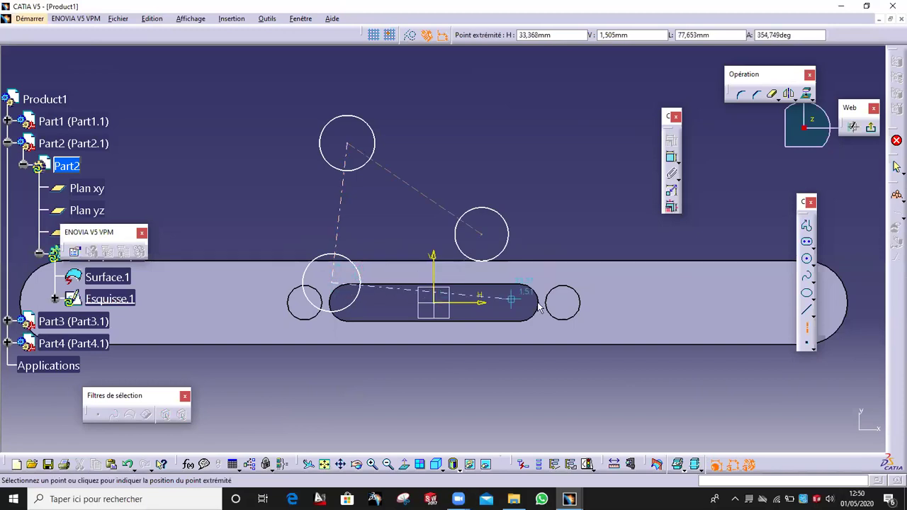
left_click(481, 233)
key("Escape")
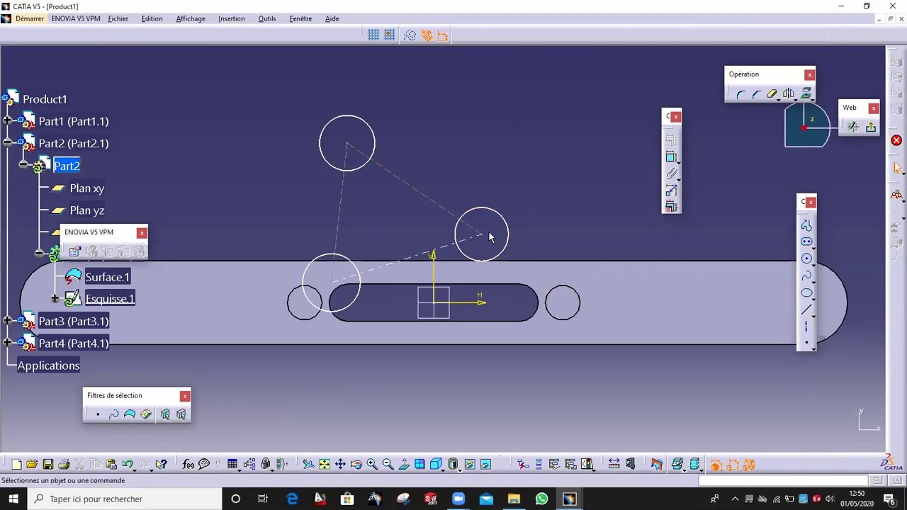
mouse_move(443, 253)
left_mouse_down()
mouse_move(465, 290)
mouse_move(431, 219)
mouse_move(491, 221)
left_mouse_up()
mouse_move(439, 173)
left_mouse_down()
mouse_move(480, 150)
mouse_move(451, 123)
mouse_move(435, 128)
left_mouse_up()
Constrain the angle between the two axis lines meeting at the right circle's centre to 60°
left_click(673, 161)
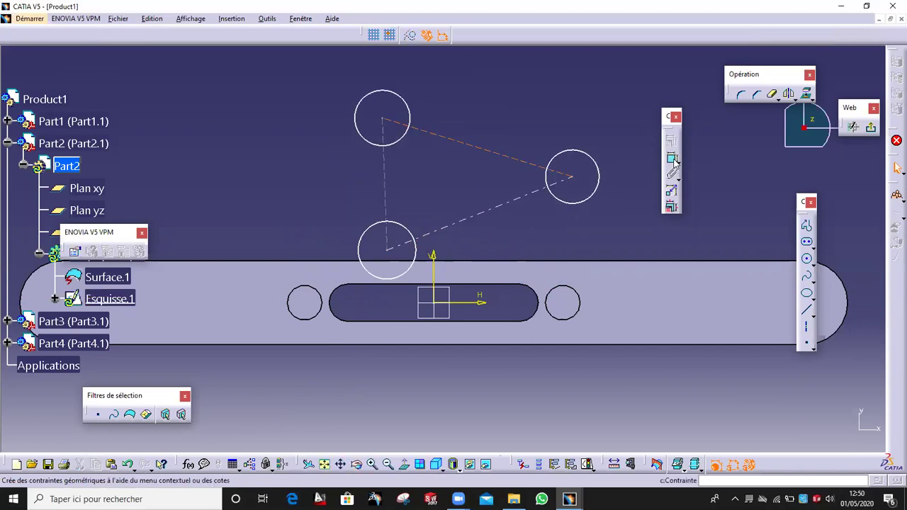
left_click(535, 166)
left_click(526, 192)
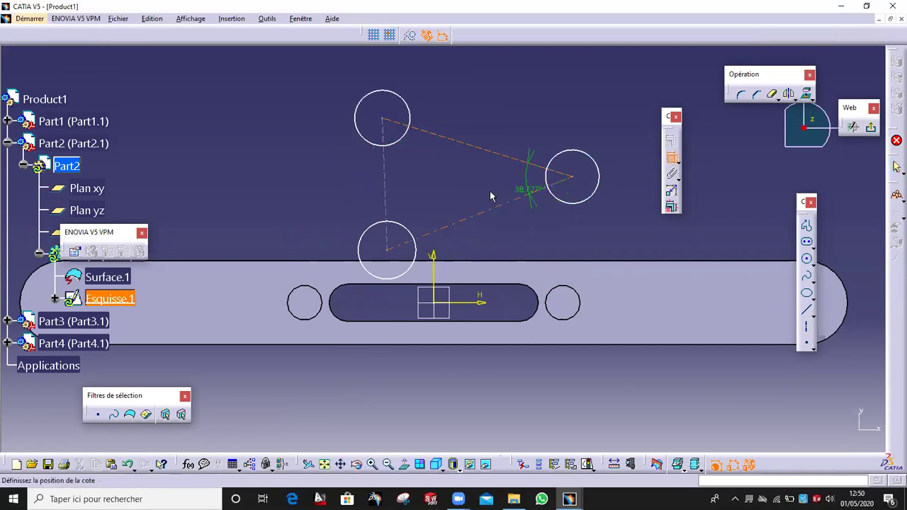
left_click(486, 182)
double_click(489, 188)
type("6")
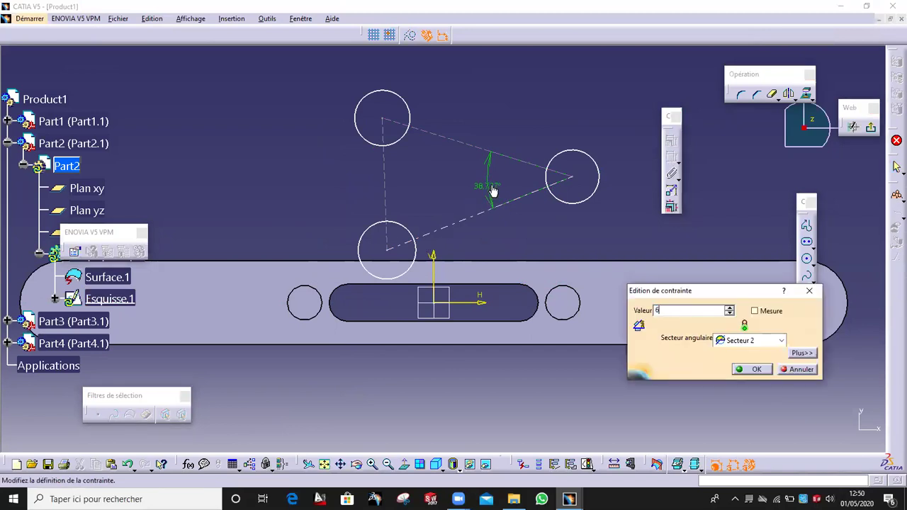
type("0")
left_click(751, 369)
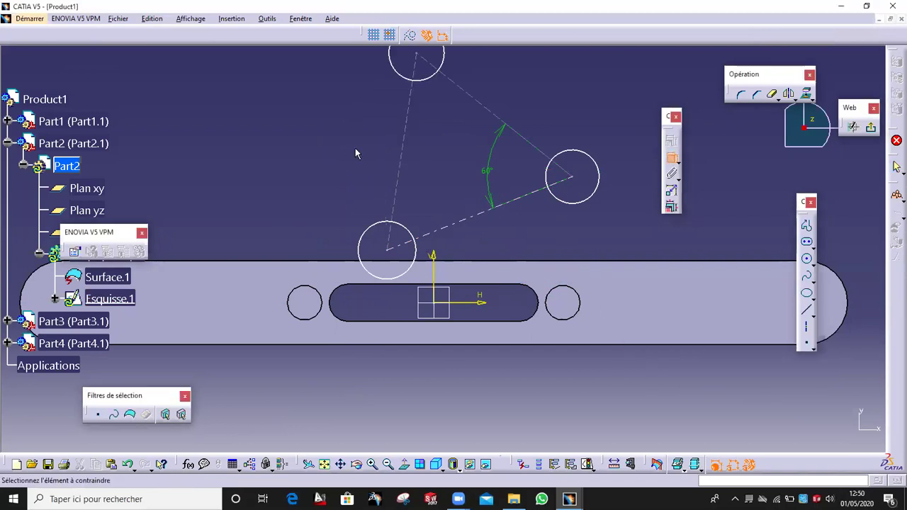
Constrain the angle between the two axis lines meeting at the uppermost circle's centre to 60°
left_click(414, 101)
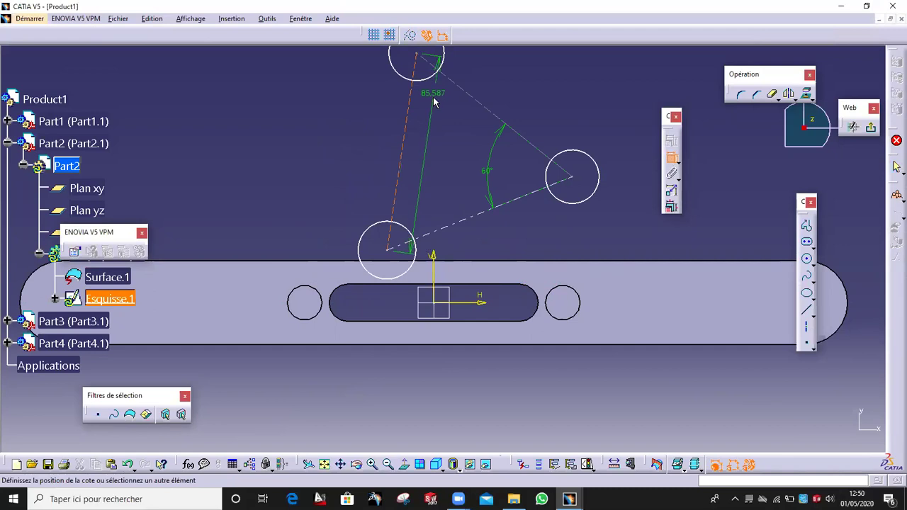
left_click(459, 87)
left_click(443, 102)
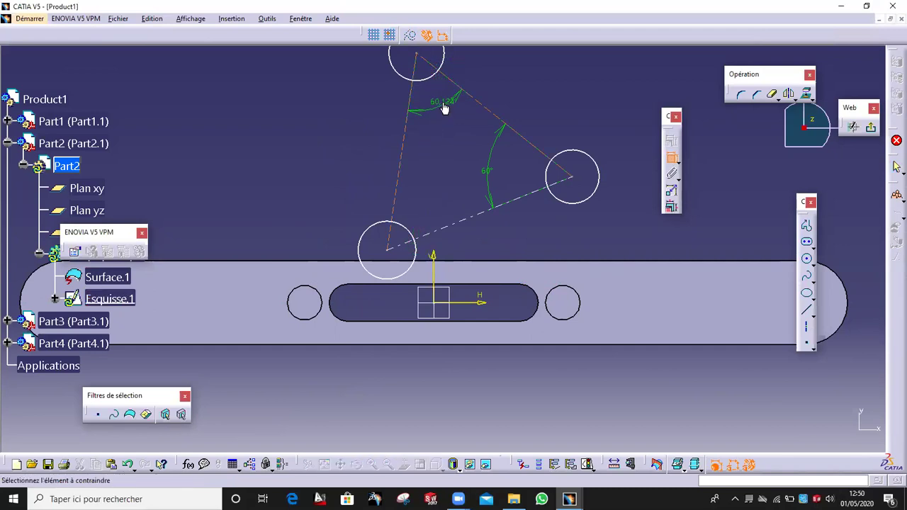
double_click(444, 104)
type("6")
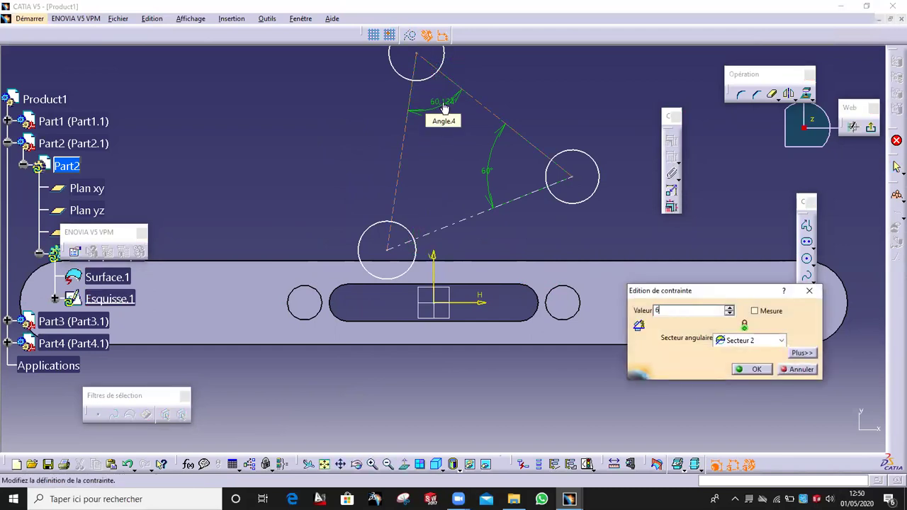
type("0")
left_click(741, 373)
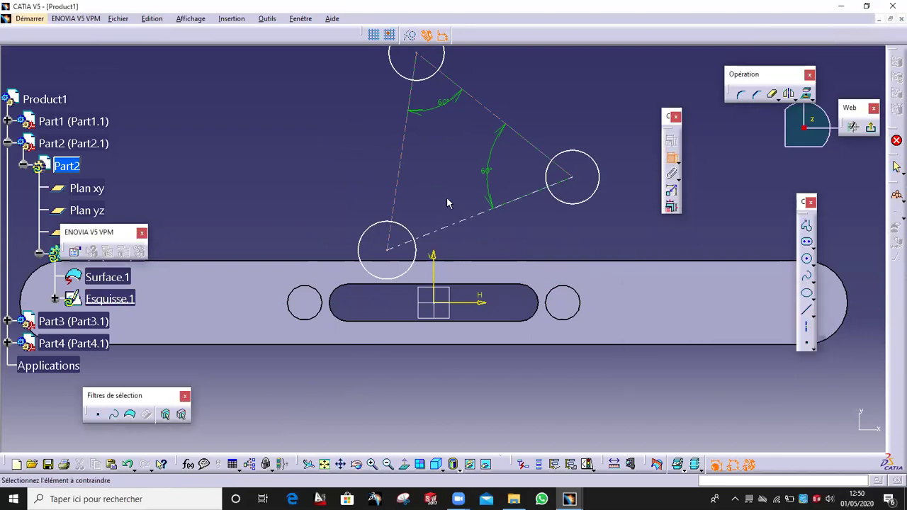
Try to constrain the angle between the two axis lines meeting at the lower-left circle's centre
left_click(393, 191)
left_click(456, 218)
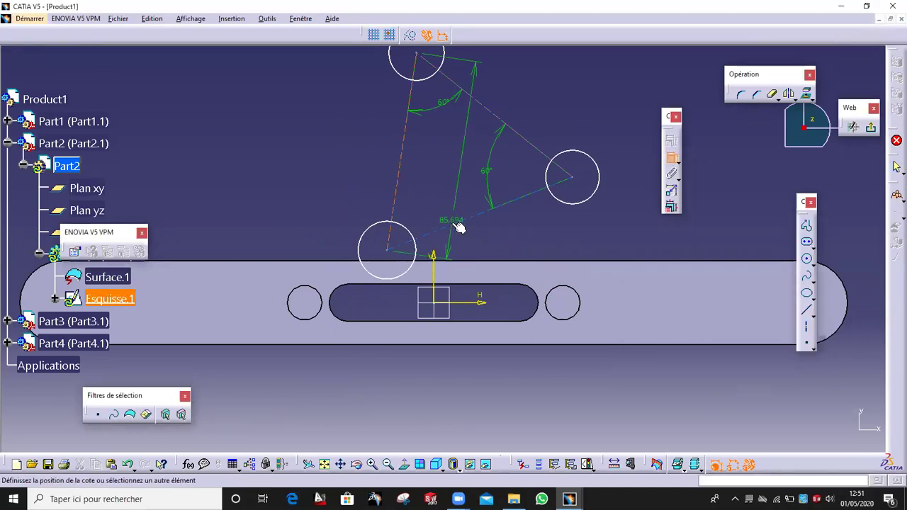
left_click(429, 186)
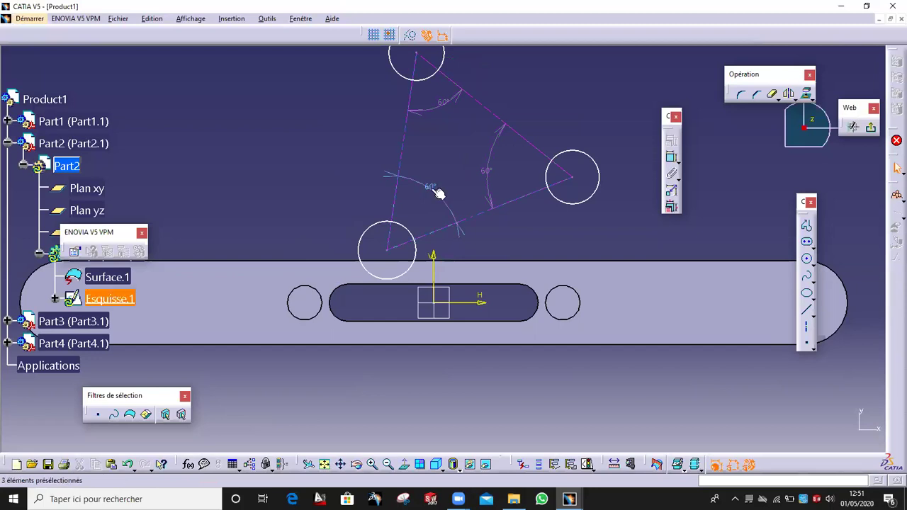
middle_click_drag(397, 199, 337, 255)
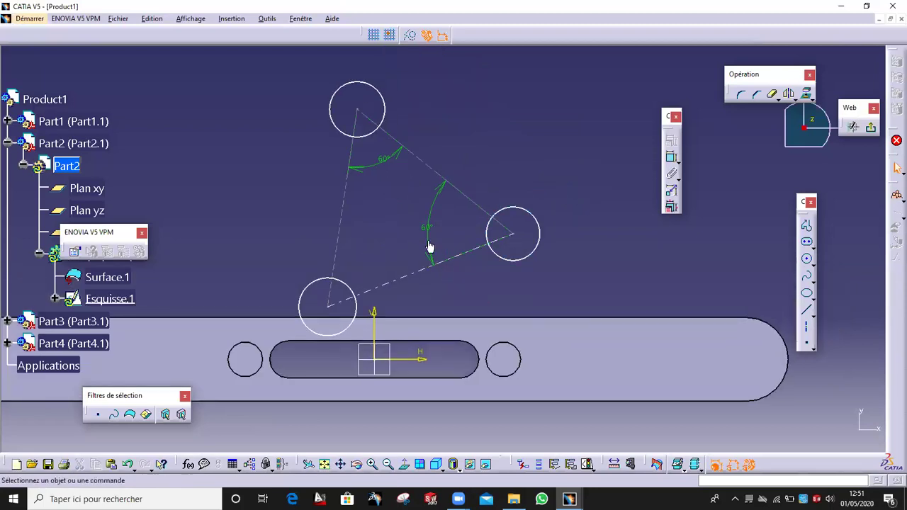
Constrain the right circle's centre to be coincident with the sketch's horizontal axis
middle_click_drag(430, 243, 425, 249)
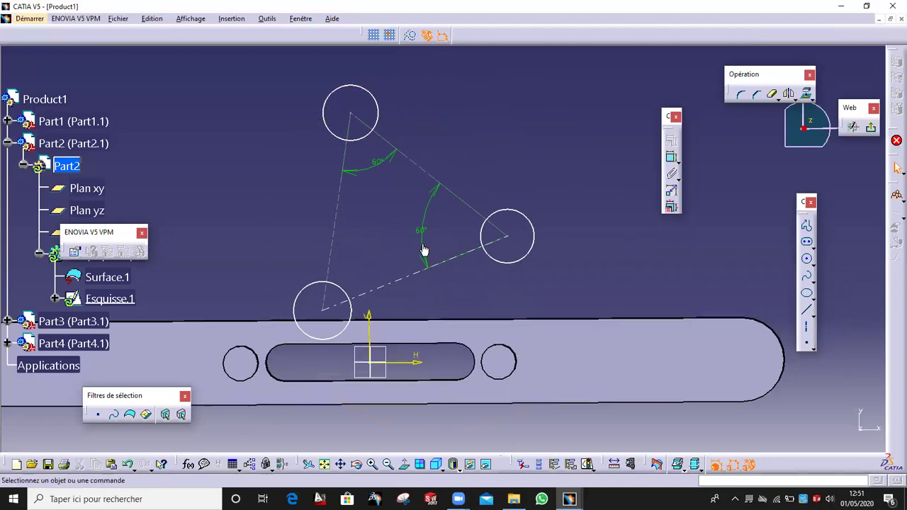
left_click(513, 240)
left_click(418, 363, "ctrl")
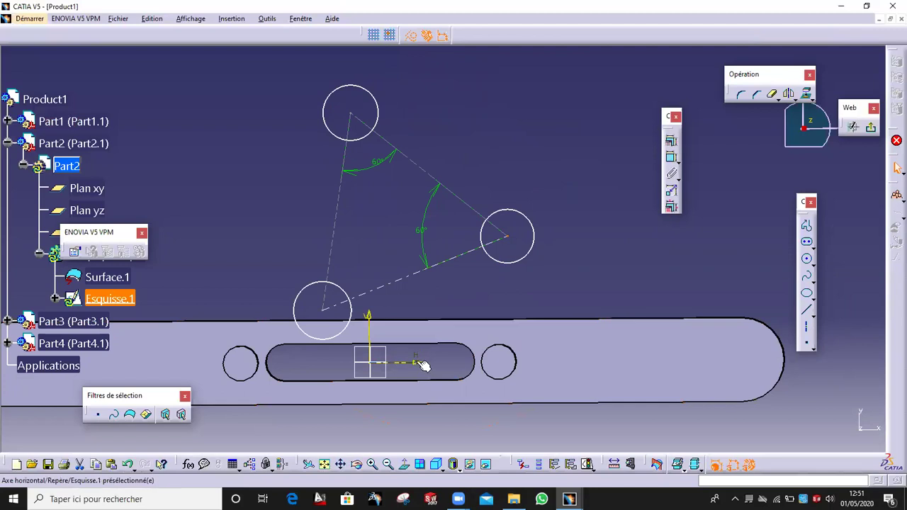
left_click(670, 141)
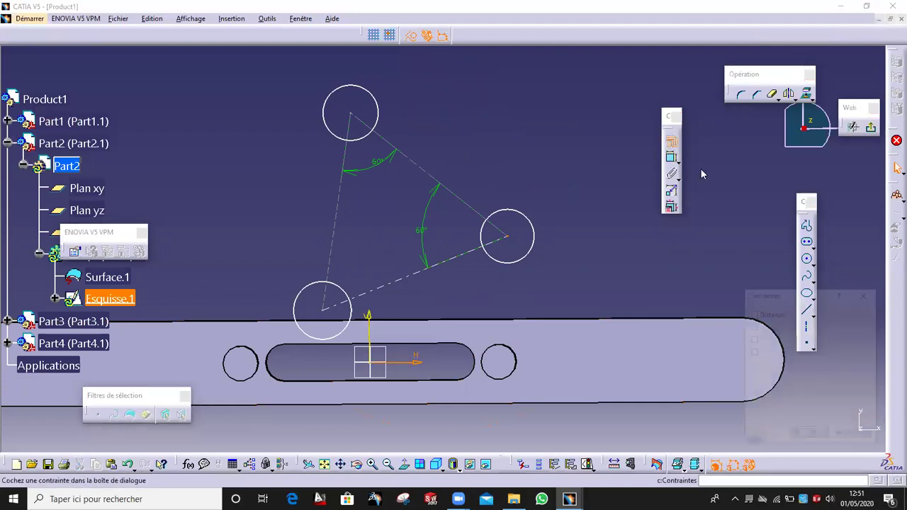
left_click(810, 436)
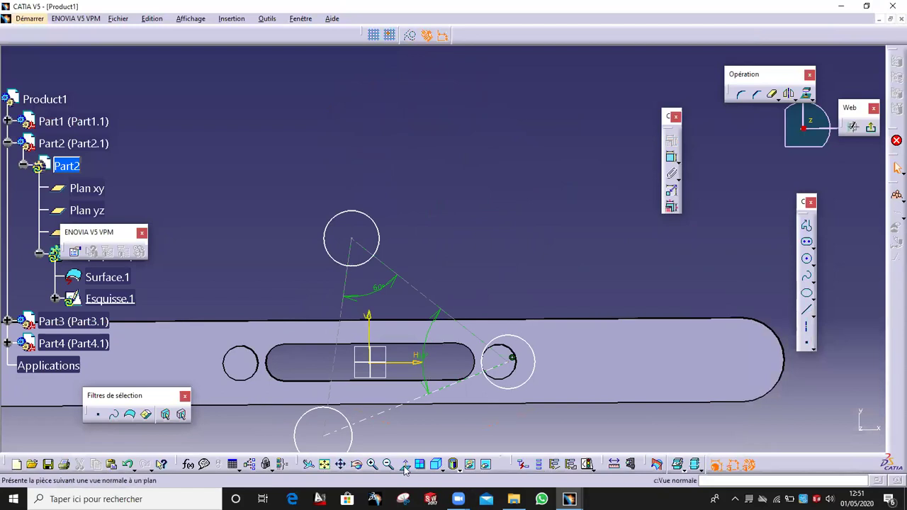
Move the right circle inward into the slot area and constrain it tangent to the small hole right of the slot
middle_click_drag(482, 402, 563, 339)
left_click_drag(617, 304, 578, 302)
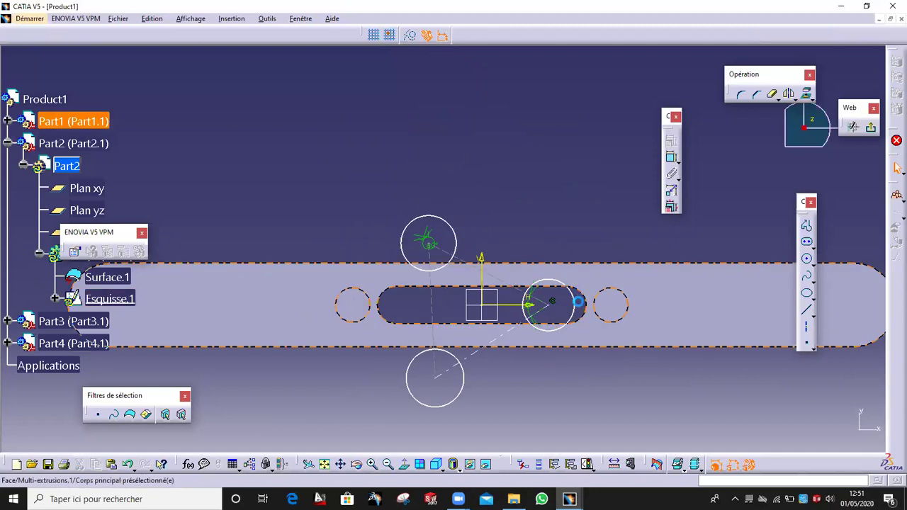
left_click(595, 312, "ctrl")
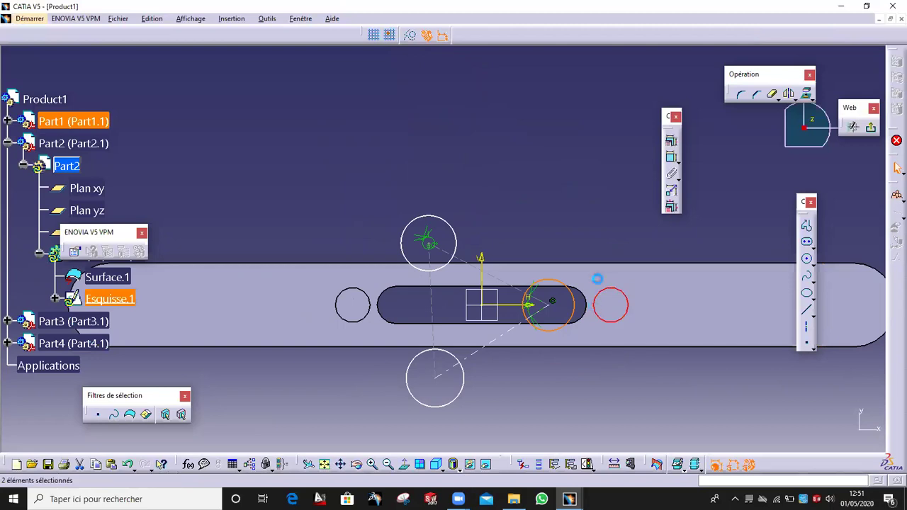
left_click(670, 141)
left_click(816, 353)
left_click(812, 435)
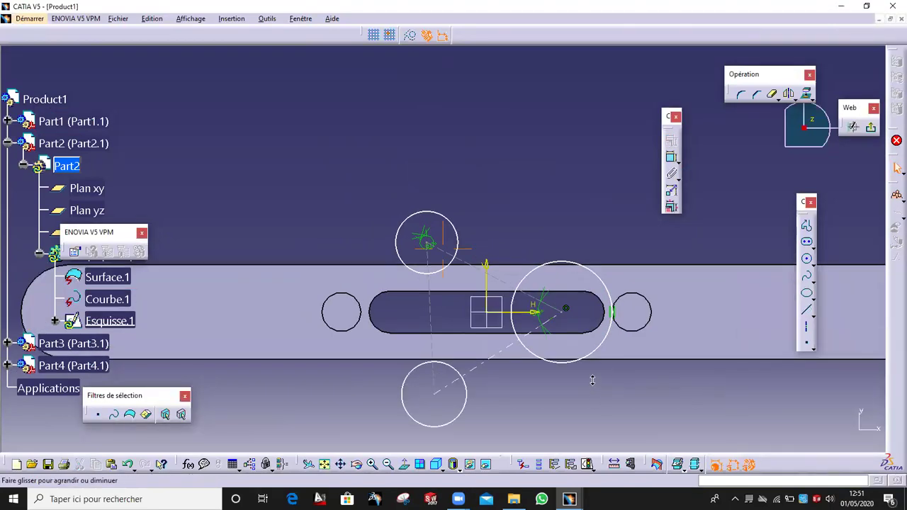
Dimension the right circle's diameter and set it to 30 mm
left_click(673, 158)
left_click(599, 269)
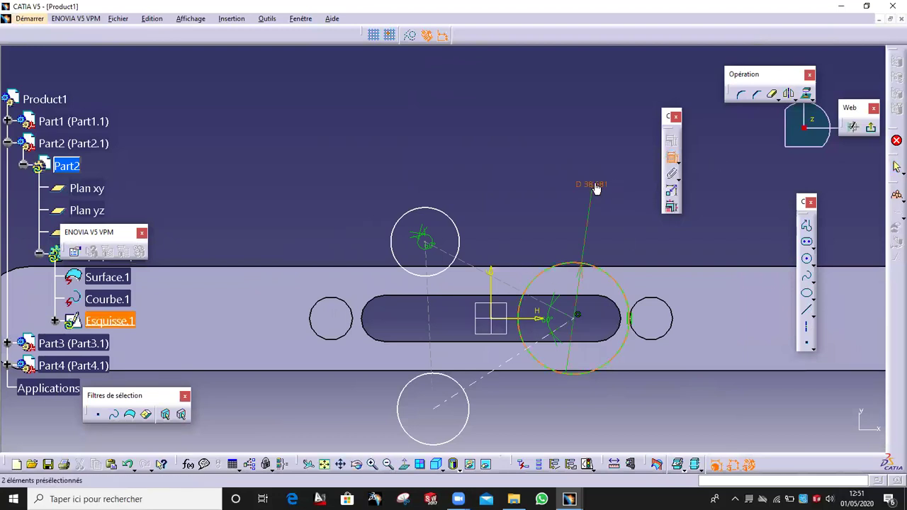
double_click(596, 187)
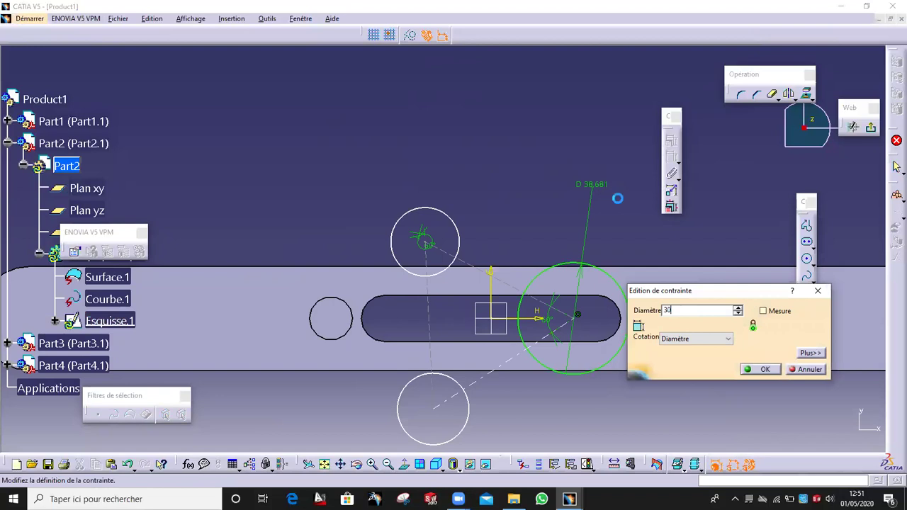
key("Return")
Dimension the uppermost circle's diameter and set it to 30 mm
left_click(455, 215)
left_click(449, 169)
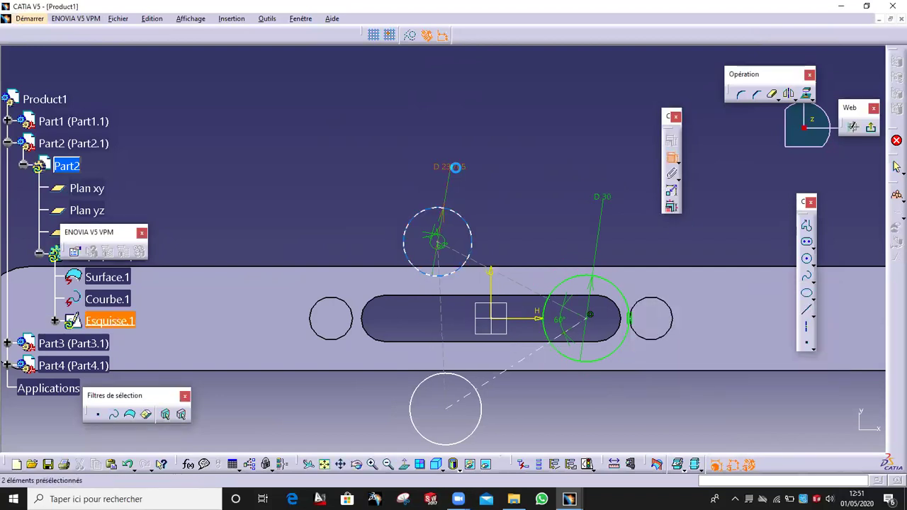
double_click(456, 168)
type("30mm")
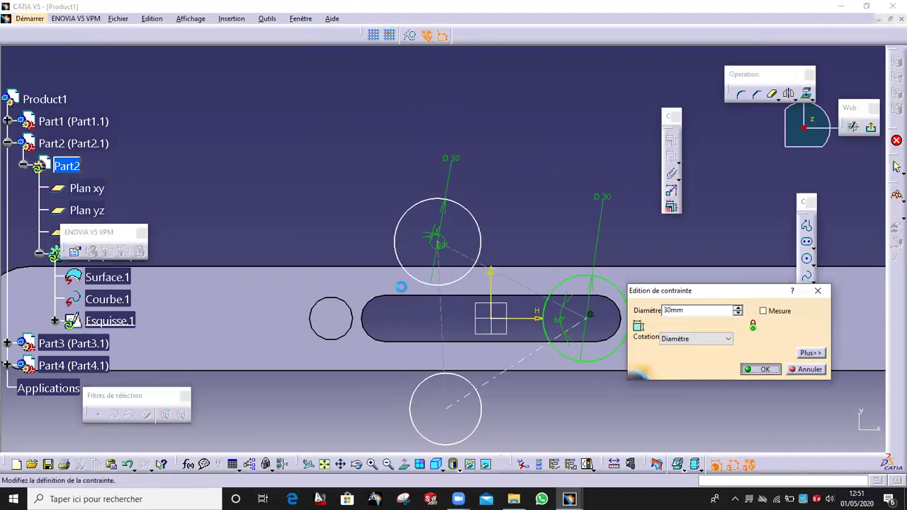
left_click(756, 370)
Dimension the lower-left circle's diameter and set it to 30 mm
left_click(423, 381)
left_click(366, 419)
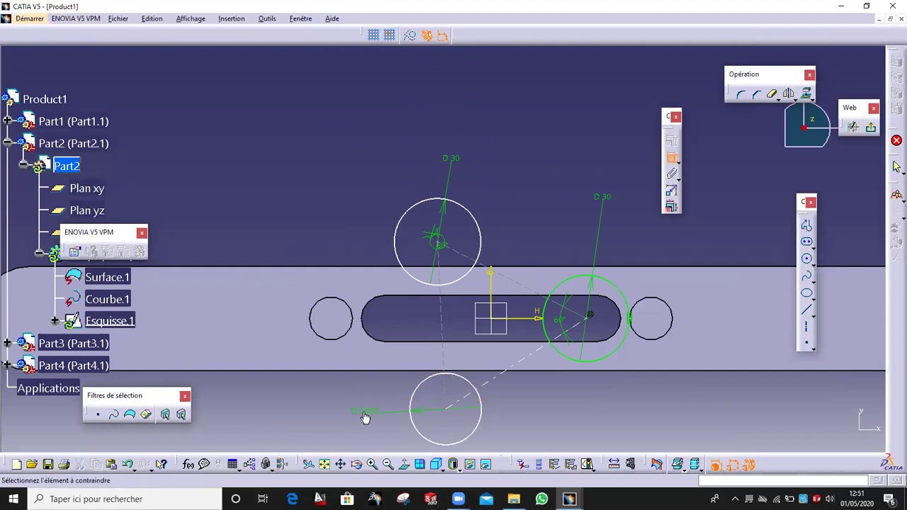
double_click(364, 414)
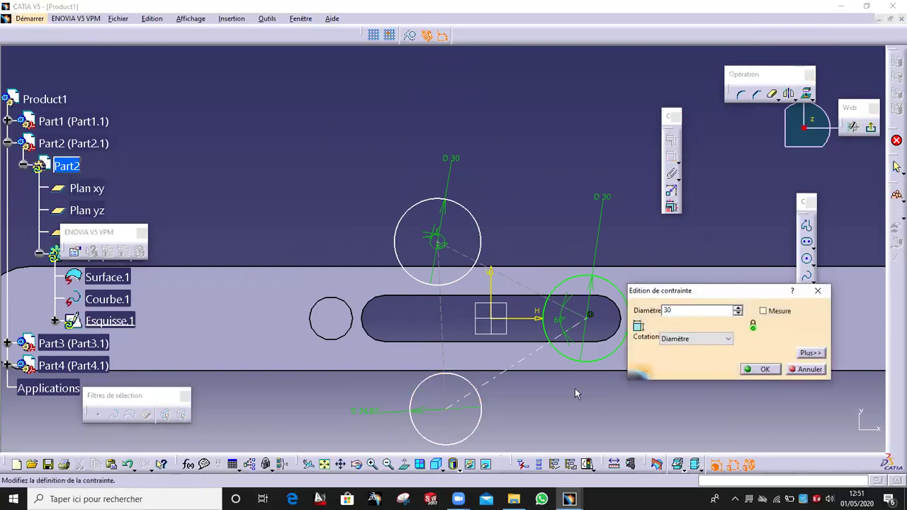
left_click(764, 369)
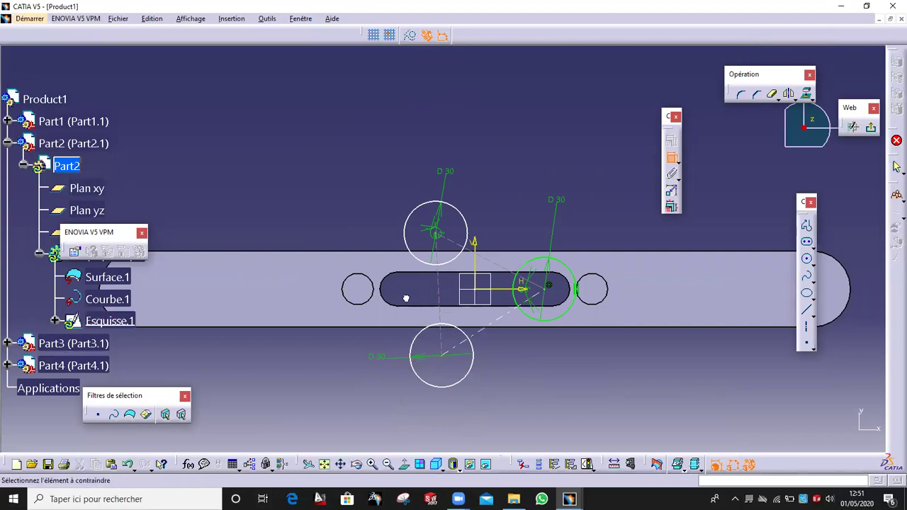
Enlarge the triangle by moving the uppermost circle up and outward, away from the right circle
left_click(440, 284)
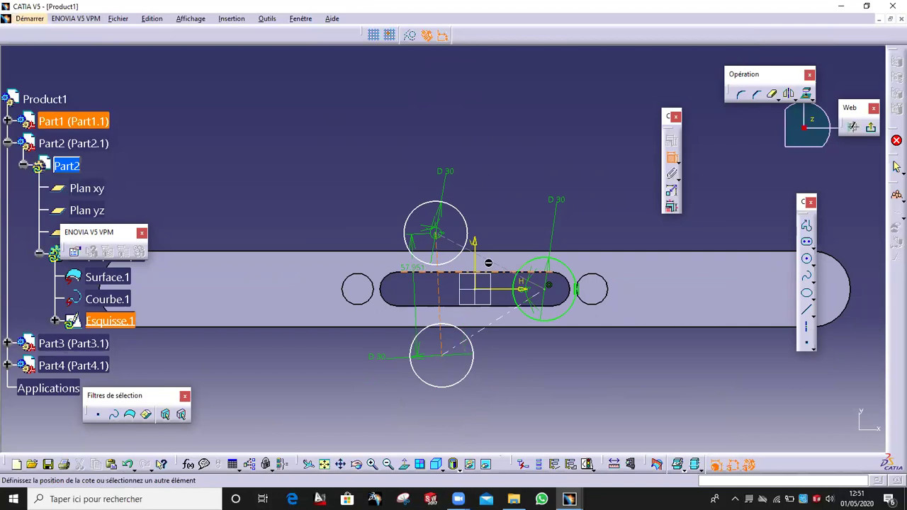
key("Escape")
mouse_move(459, 244)
left_mouse_down()
mouse_move(470, 238)
mouse_move(428, 228)
mouse_move(404, 199)
mouse_move(428, 168)
mouse_move(368, 203)
mouse_move(364, 146)
mouse_move(367, 165)
left_mouse_up()
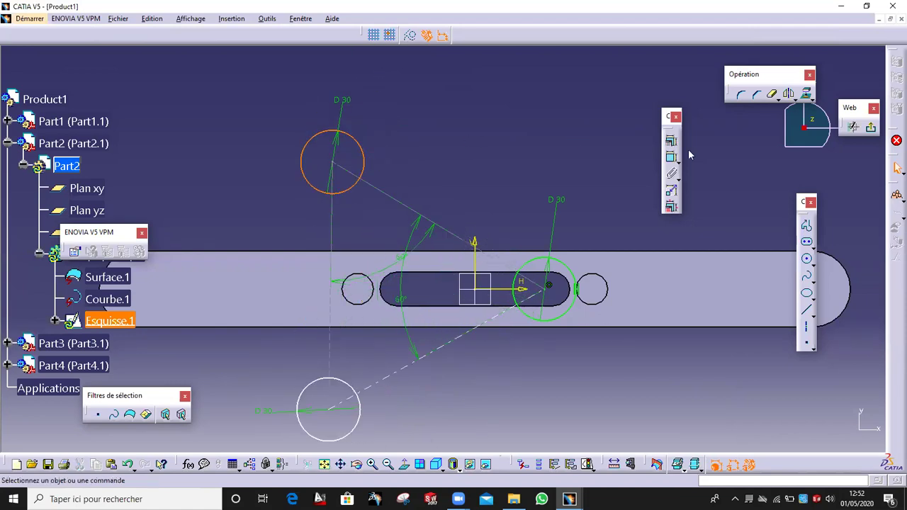
Dimension the angle between the triangle's upper sloping side and the horizontal axis and set it to 30°
left_click(672, 156)
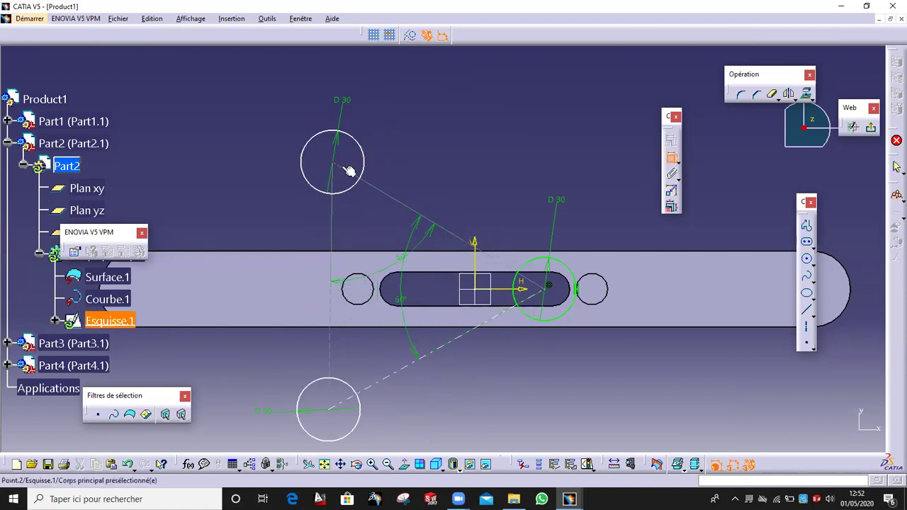
left_click(389, 198)
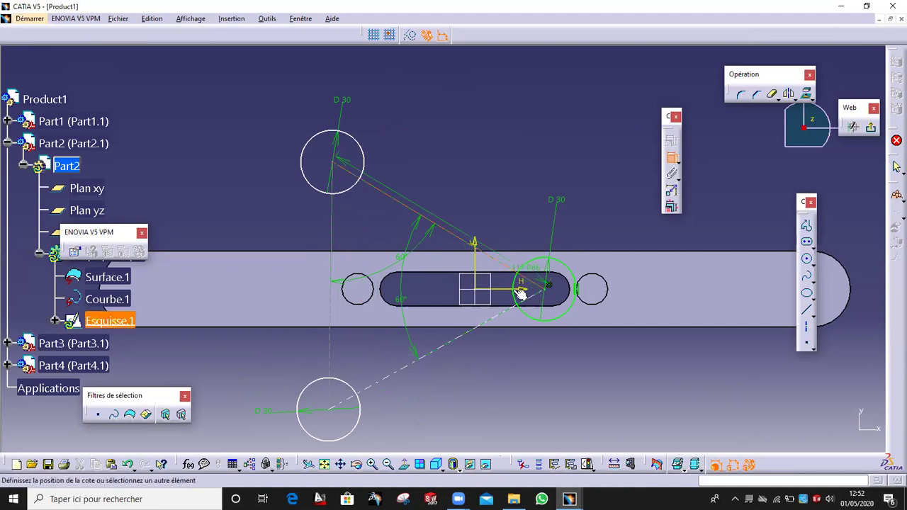
left_click(508, 290)
left_click(271, 255)
double_click(267, 251)
type("30")
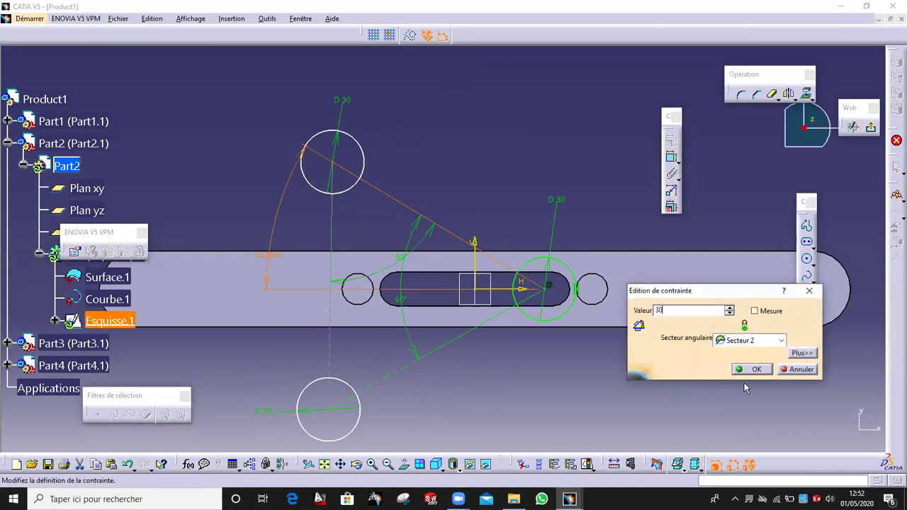
left_click(755, 370)
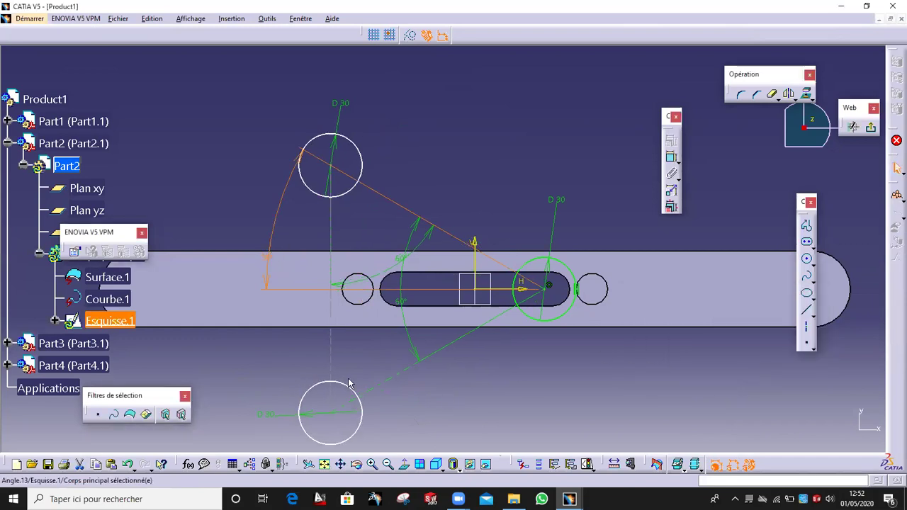
Shrink the triangle by moving the lower-left circle inward towards the slot
left_click_drag(348, 383, 414, 398)
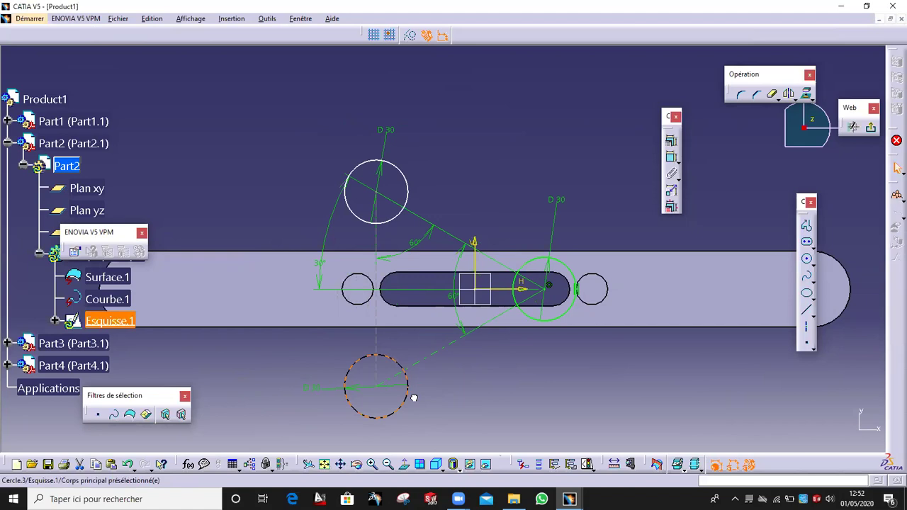
left_click_drag(414, 399, 417, 398)
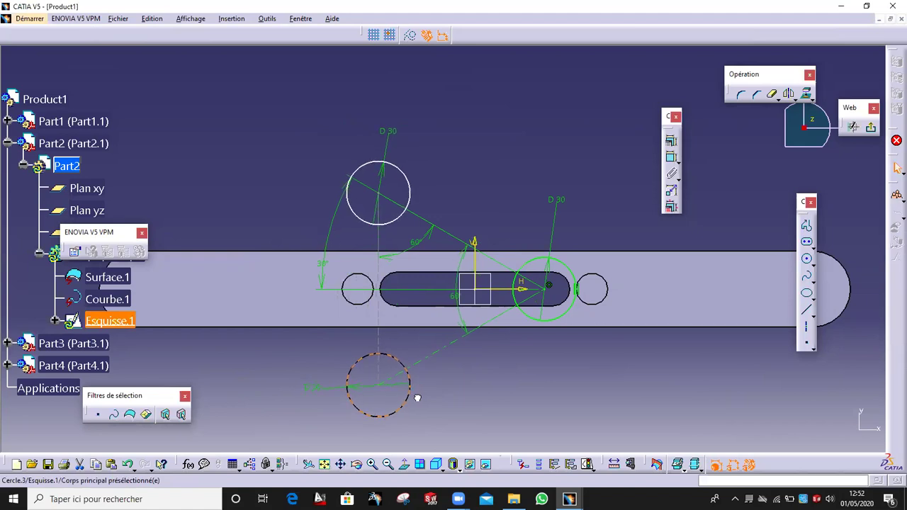
left_click(661, 414)
Draw a circle of about 36 mm radius, centred on the horizontal axis to the left of the left hole
left_click(806, 260)
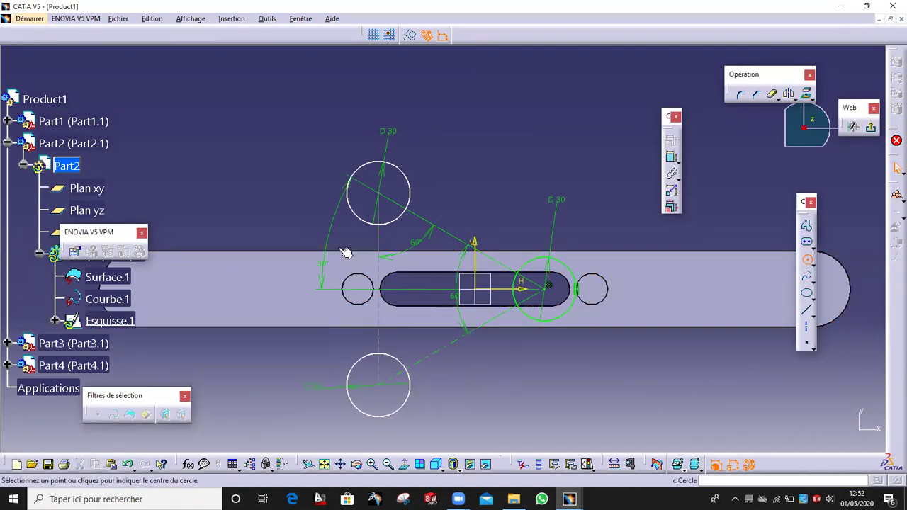
left_click(297, 289)
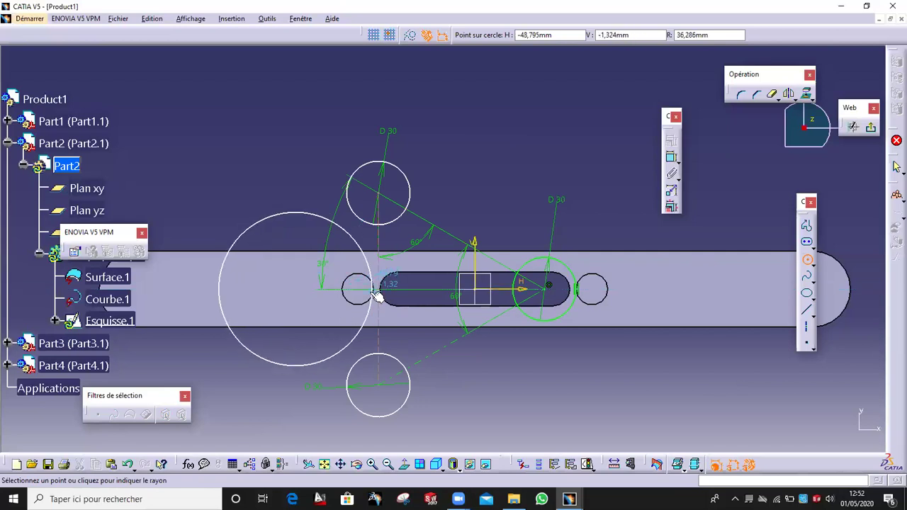
left_click(375, 293)
Constrain the large left circle tangent to the small hole left of the slot
middle_click_drag(429, 318, 401, 224, "ctrl")
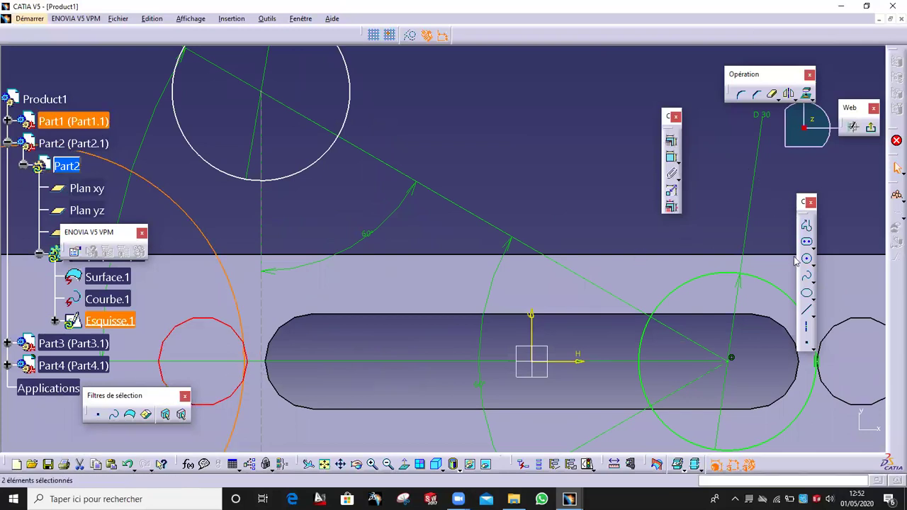
left_click(670, 142)
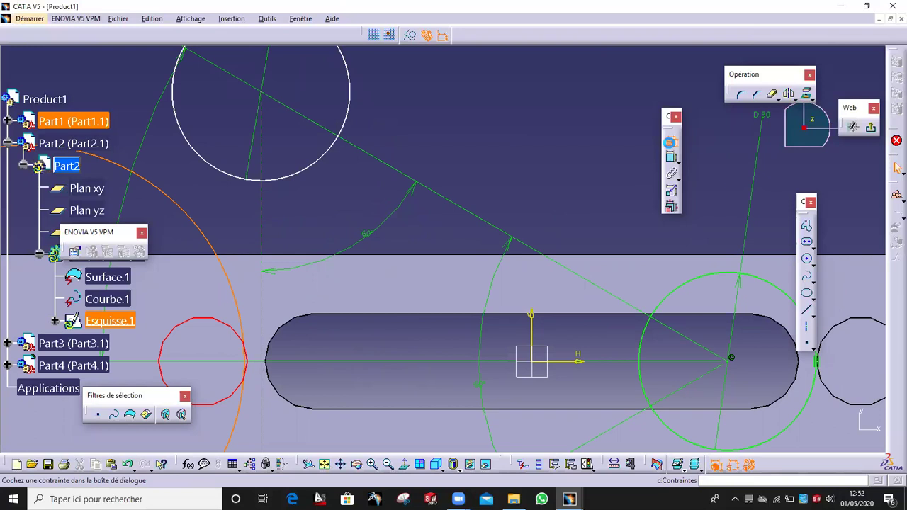
left_click(843, 354)
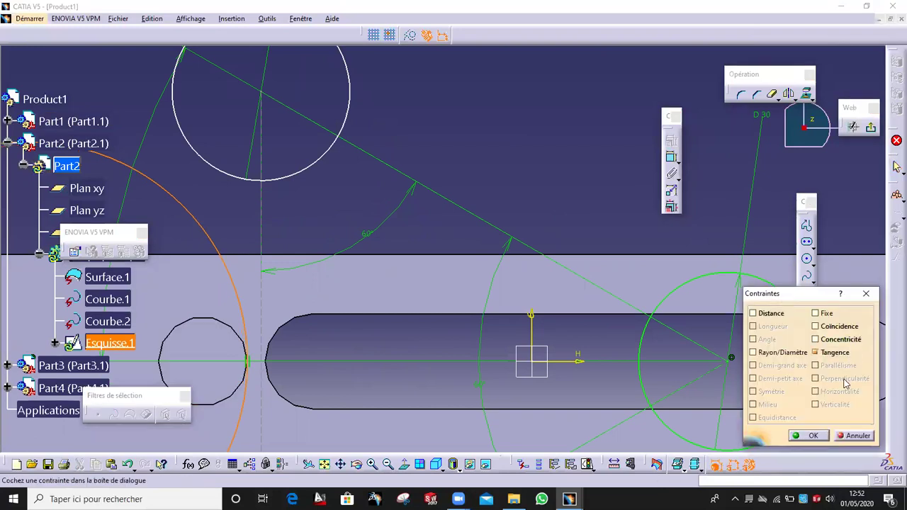
left_click(813, 436)
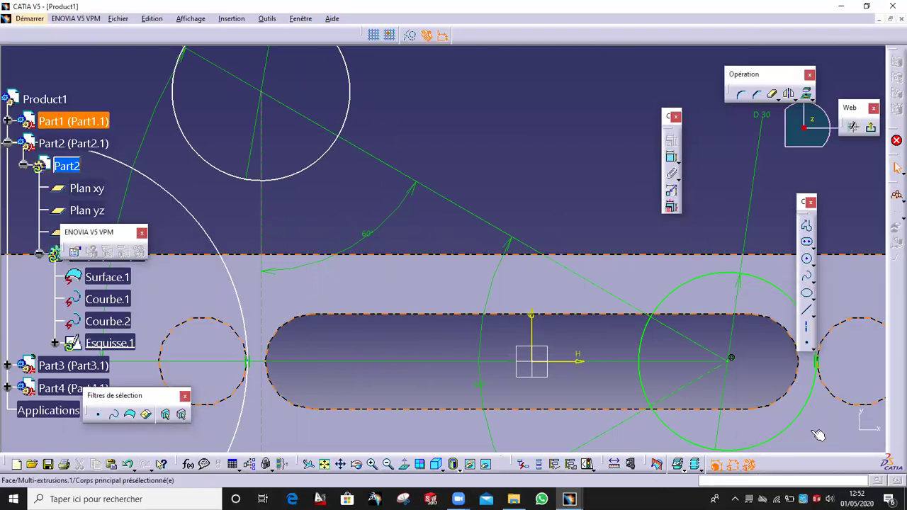
Dimension the length of the triangle's vertical side, placing the dimension near the right circle
mouse_move(527, 210)
middle_mouse_down()
mouse_move(538, 247)
mouse_move(523, 298)
middle_mouse_up()
middle_click_drag(509, 358, 514, 312)
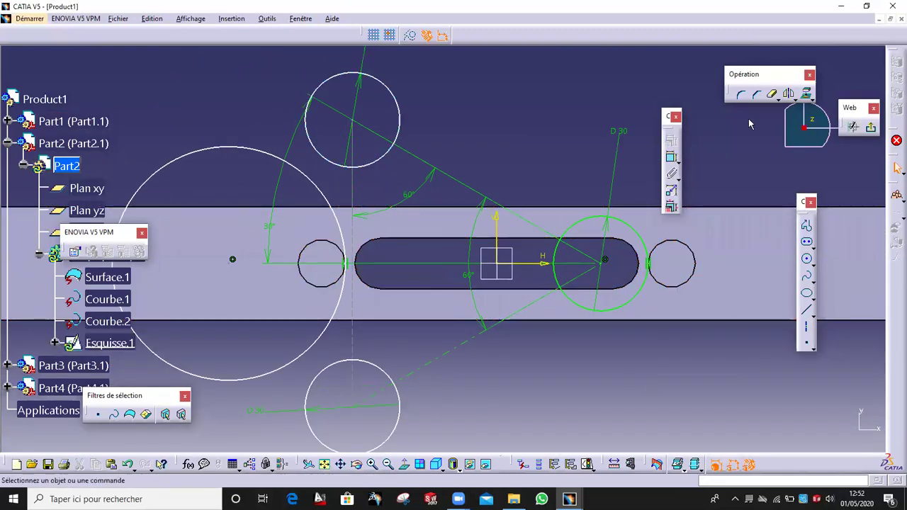
left_click(670, 158)
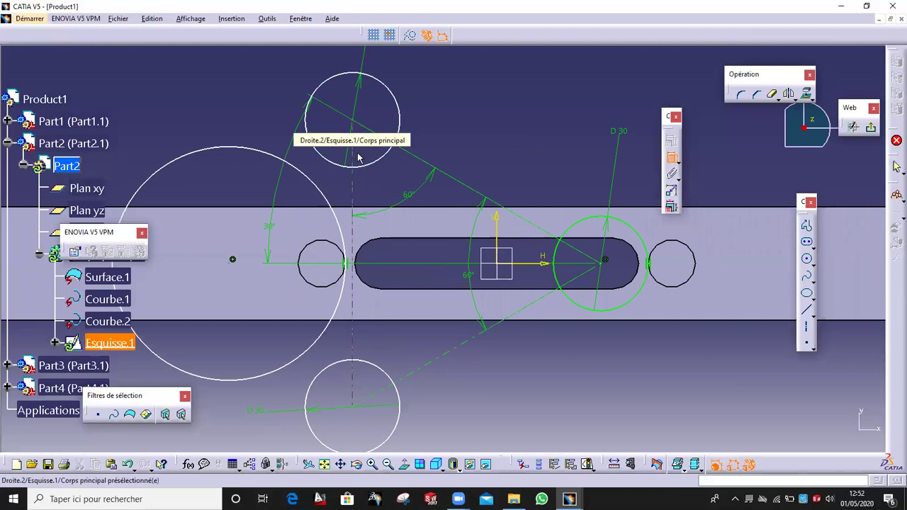
left_click(395, 191)
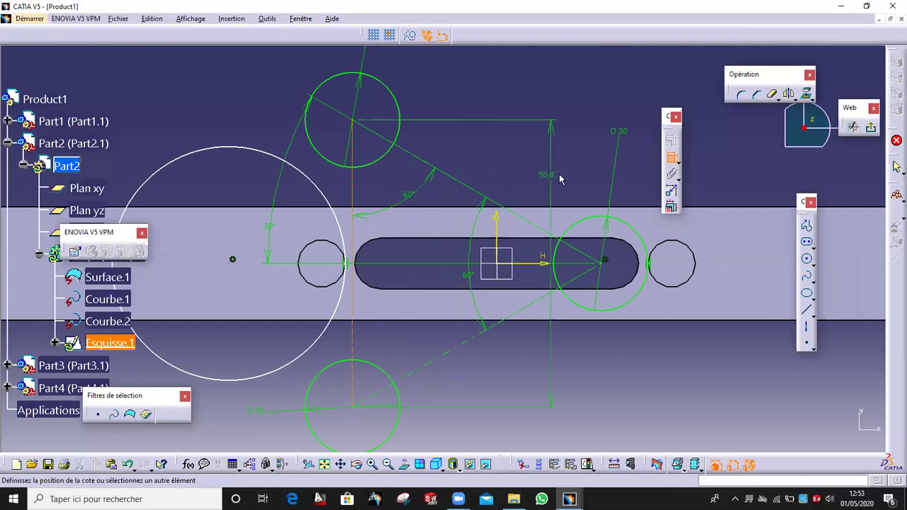
left_click(563, 172)
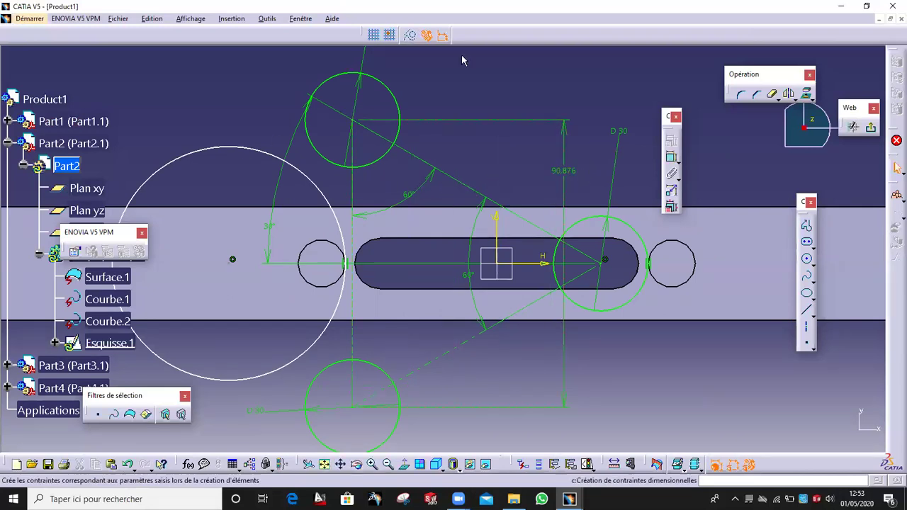
Draw a second large circle between the uppermost and right circles and move its centre up and outward
left_click(811, 263)
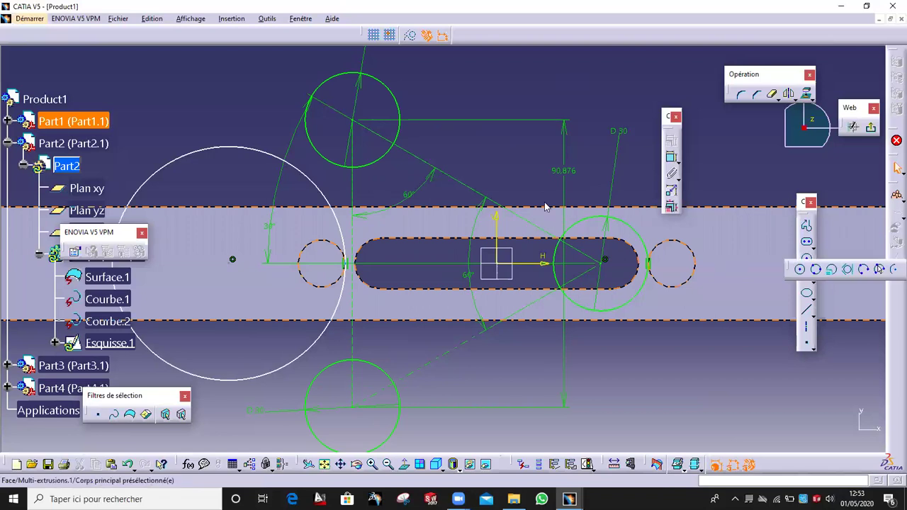
left_click(801, 271)
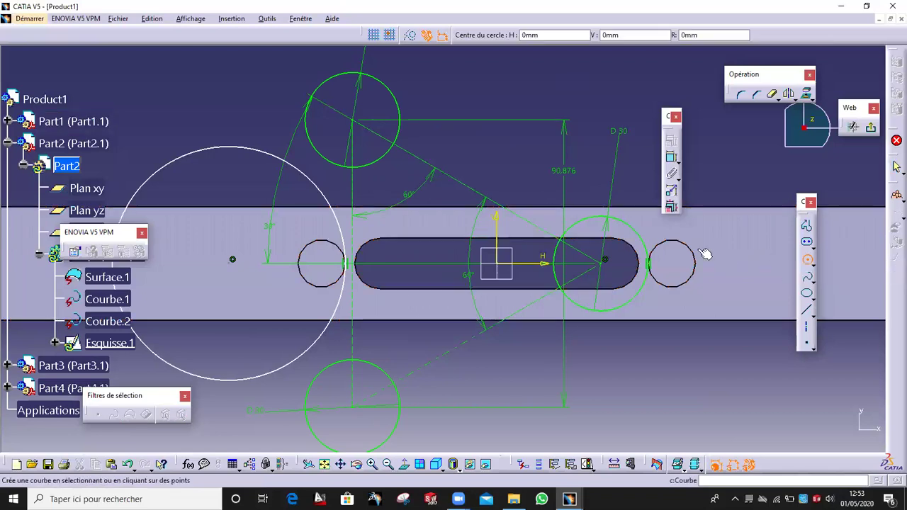
left_click(394, 185)
left_click(293, 102)
left_click_drag(396, 185, 472, 88)
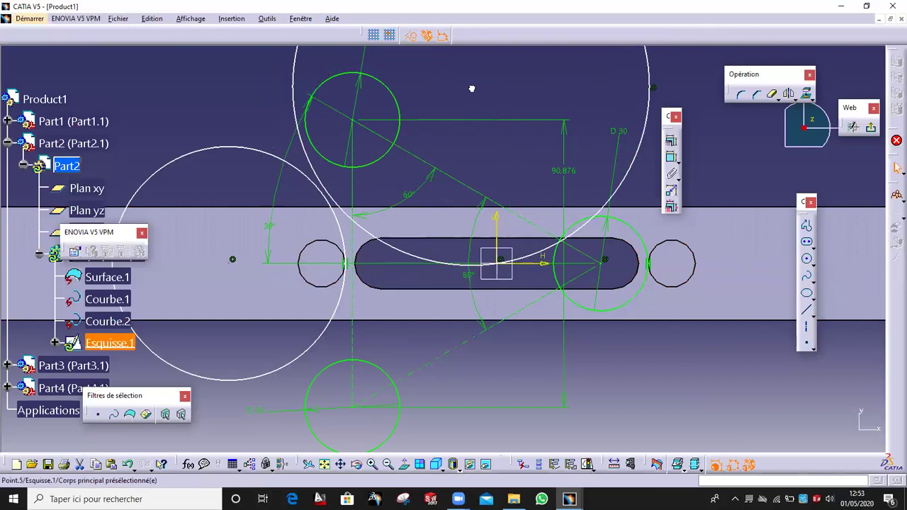
Constrain the two large circles tangent to each other and dimension the left large circle's diameter
left_click(334, 187)
left_click(327, 190)
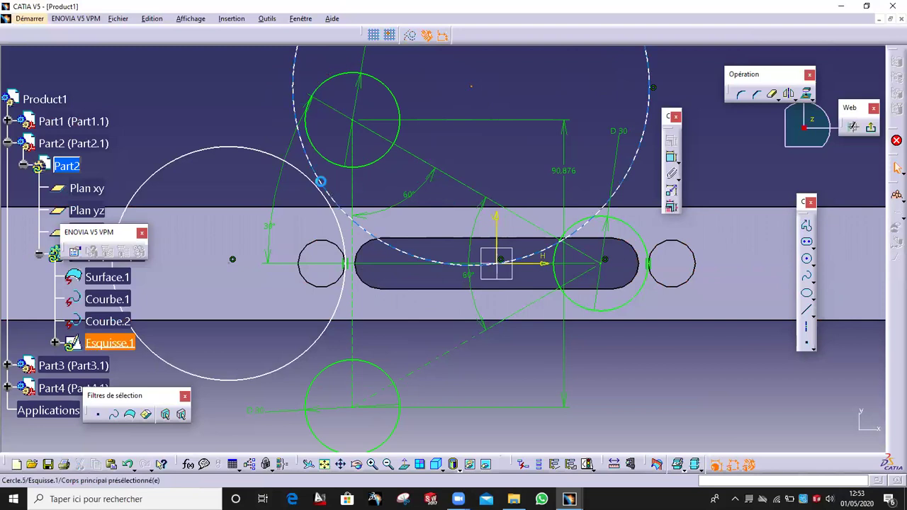
left_click(325, 193, "ctrl")
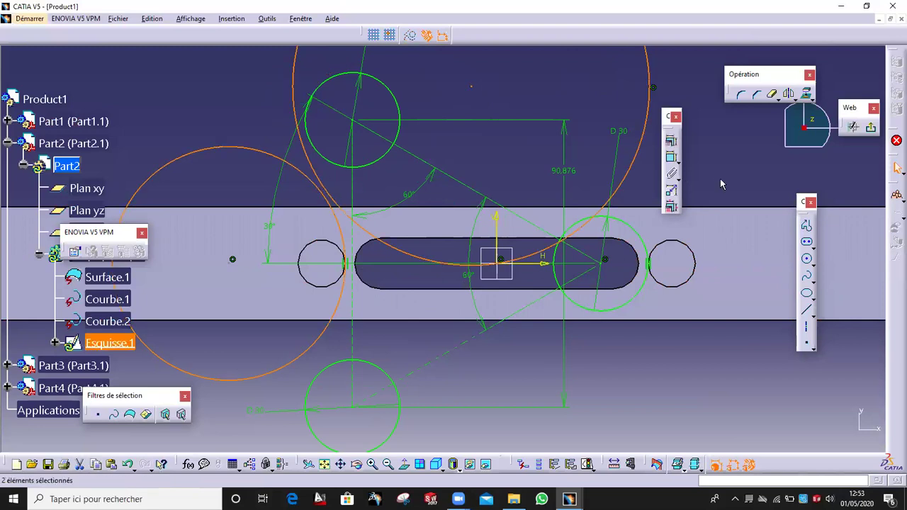
left_click(671, 140)
left_click(830, 355)
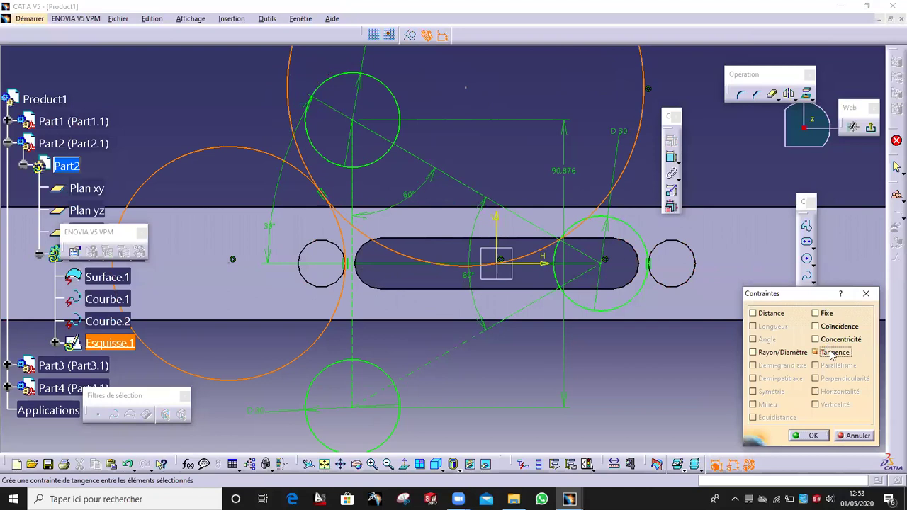
left_click(811, 436)
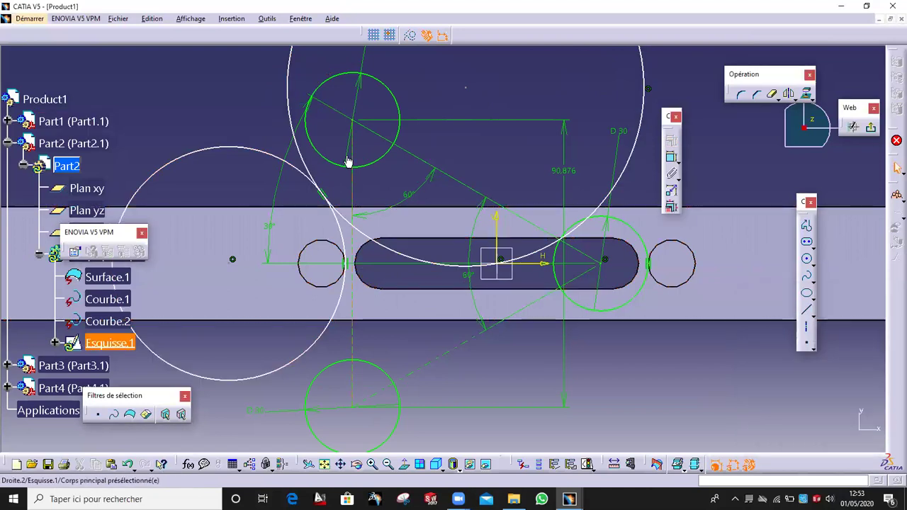
left_click(299, 360)
left_click(259, 410)
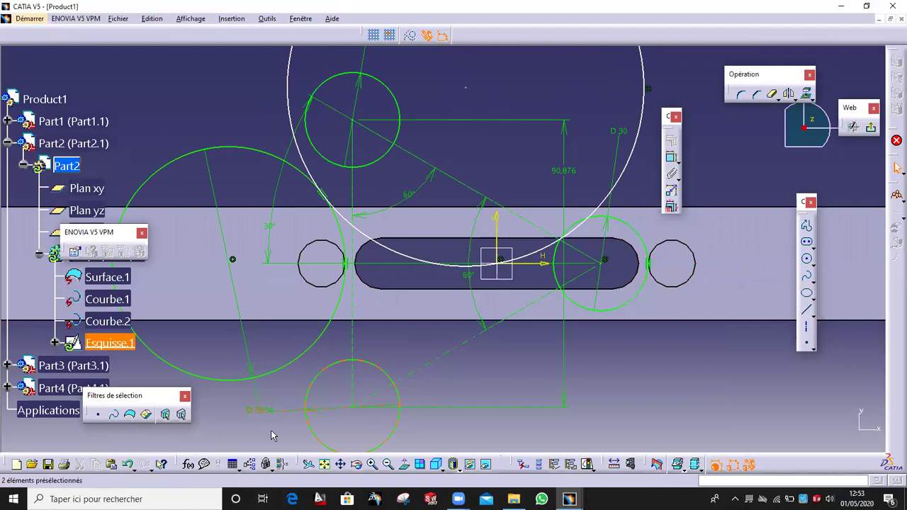
Constrain the upper large circle tangent to the uppermost 30 mm lobe circle
left_click(287, 85)
left_click(318, 144, "ctrl")
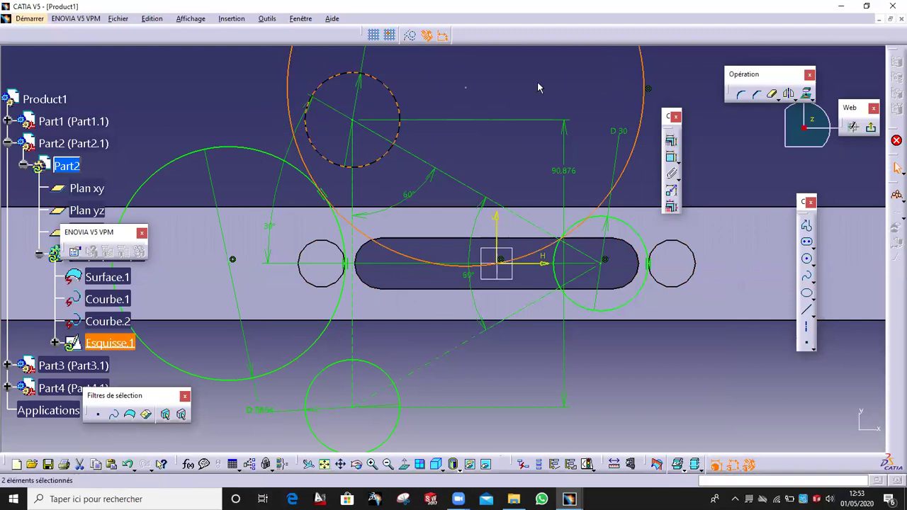
left_click(671, 140)
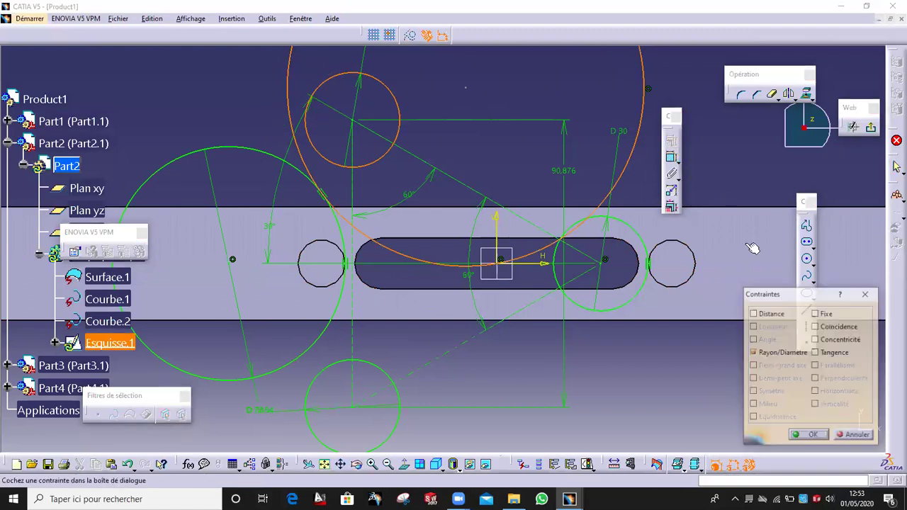
left_click(828, 352)
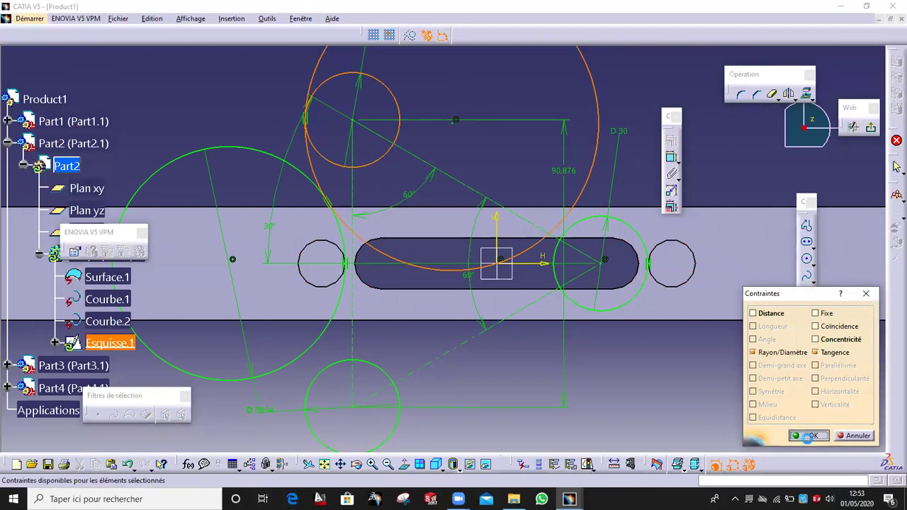
left_click(808, 435)
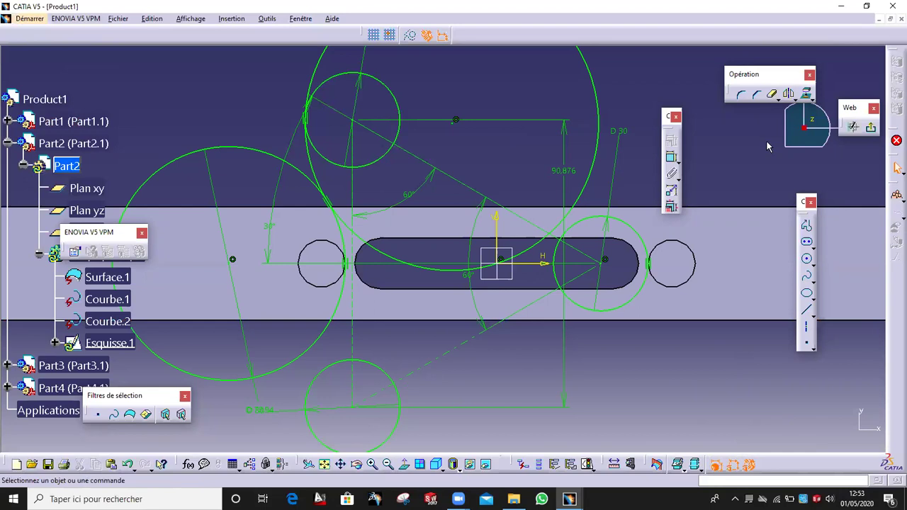
Draw a horizontal axis line from the sketch origin leftward past the centre of the left large circle
left_click(773, 94)
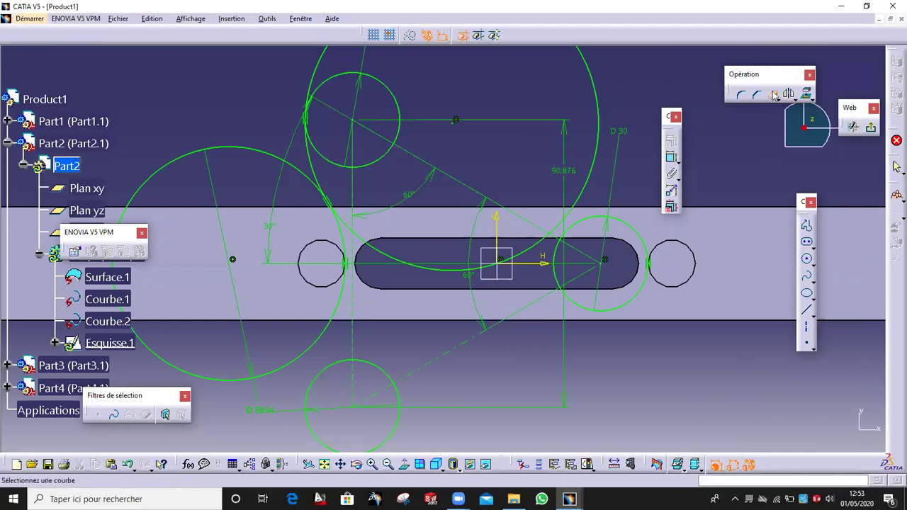
left_click(774, 96)
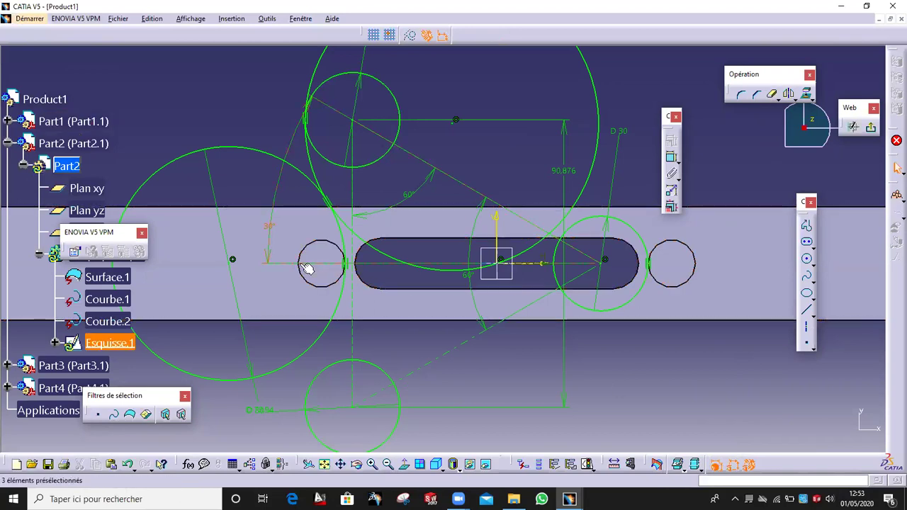
left_click(806, 328)
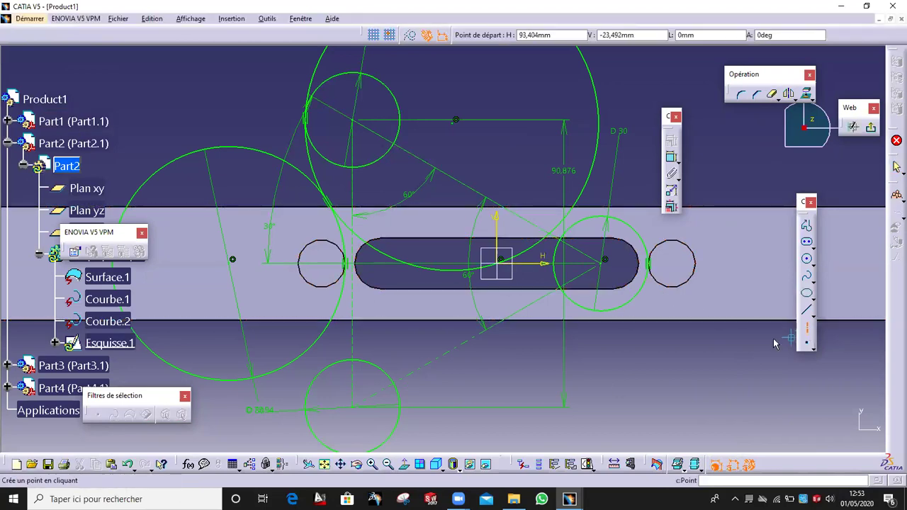
left_click(501, 264)
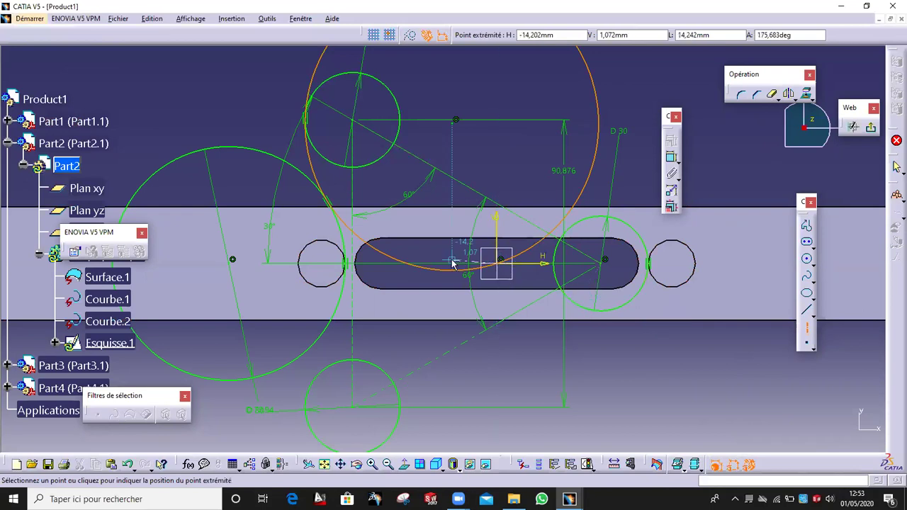
left_click(167, 262)
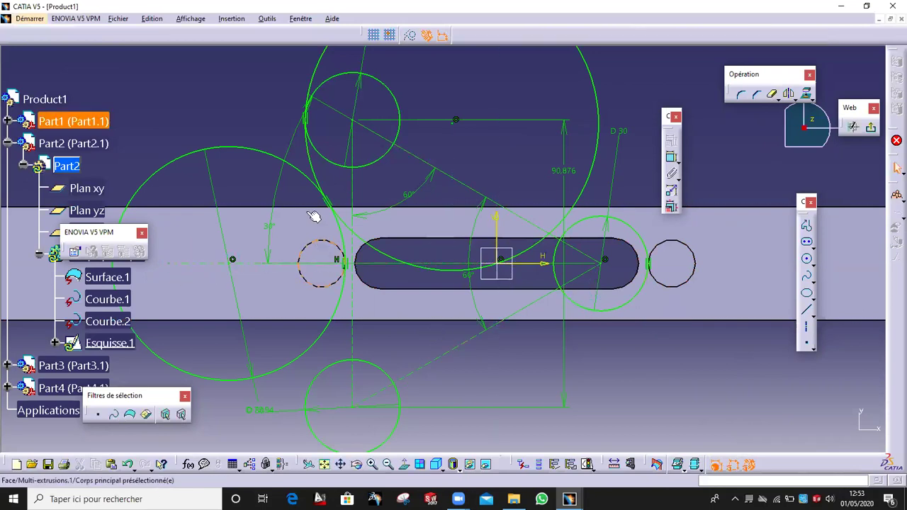
Trim both large circles, keeping only the tangent arcs that run from the horizontal axis up to the uppermost lobe circle
left_click(772, 95)
left_click(247, 149)
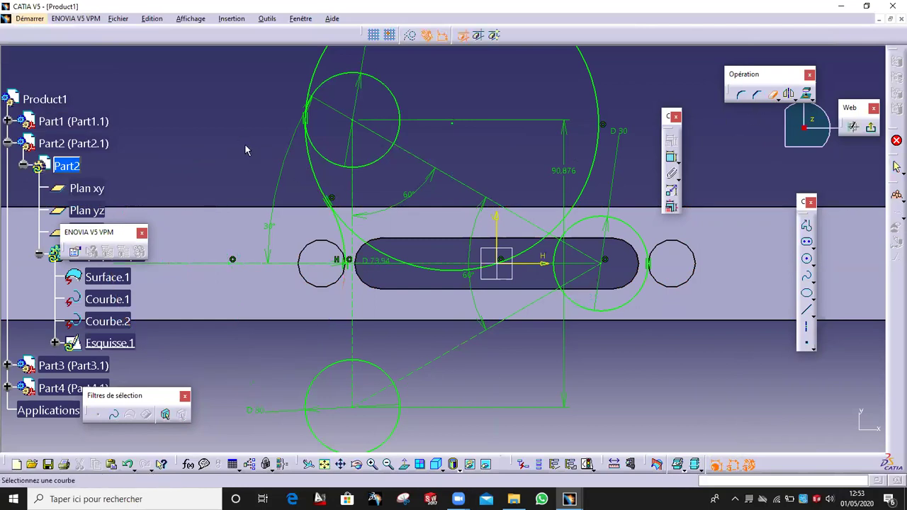
left_click(471, 272)
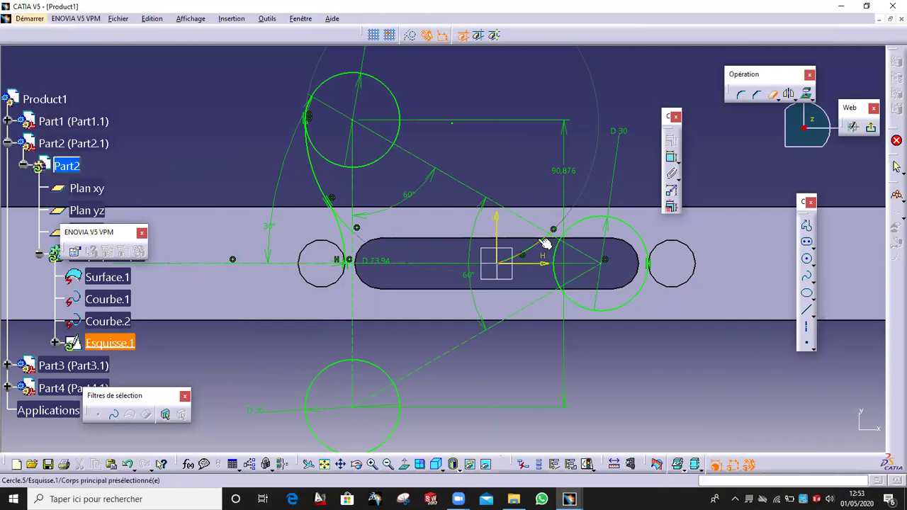
left_click(545, 243)
left_click(355, 229)
scroll(432, 255, "up", 2)
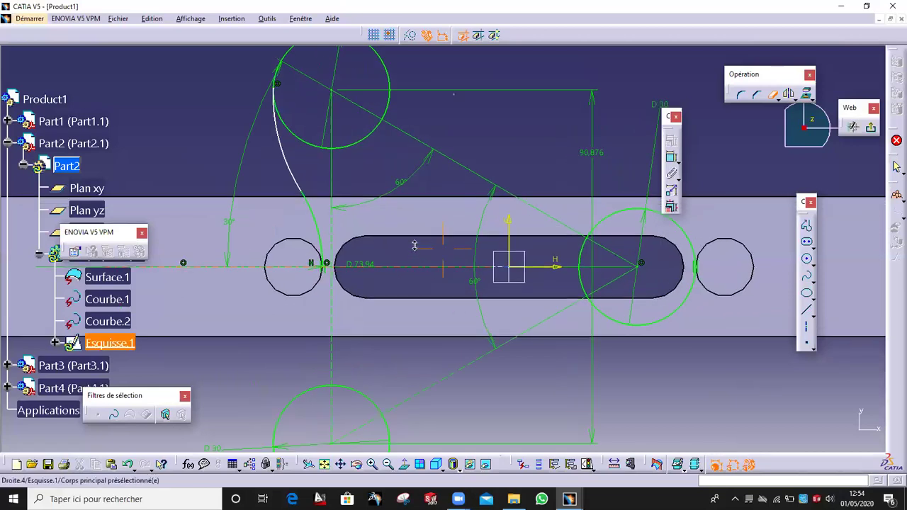
key("Escape")
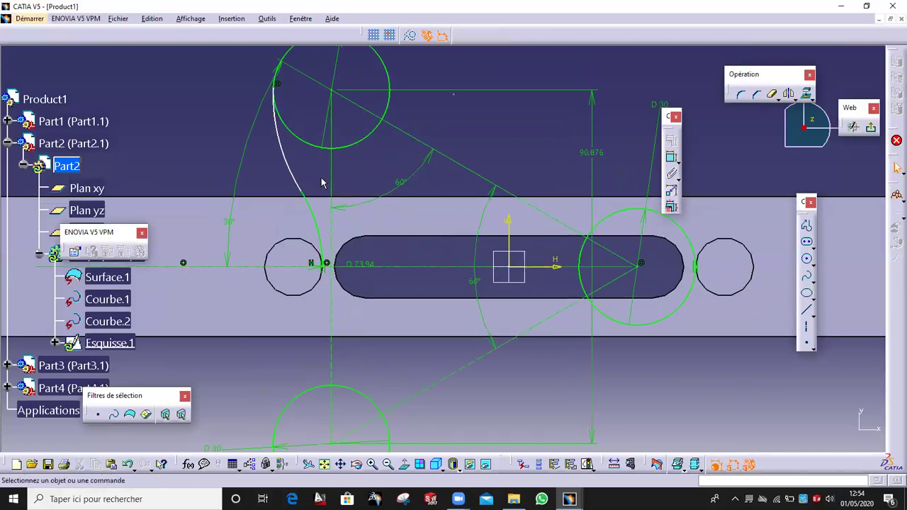
Mirror the two trimmed arcs about the horizontal axis to reach the lowermost lobe circle
left_click(287, 149)
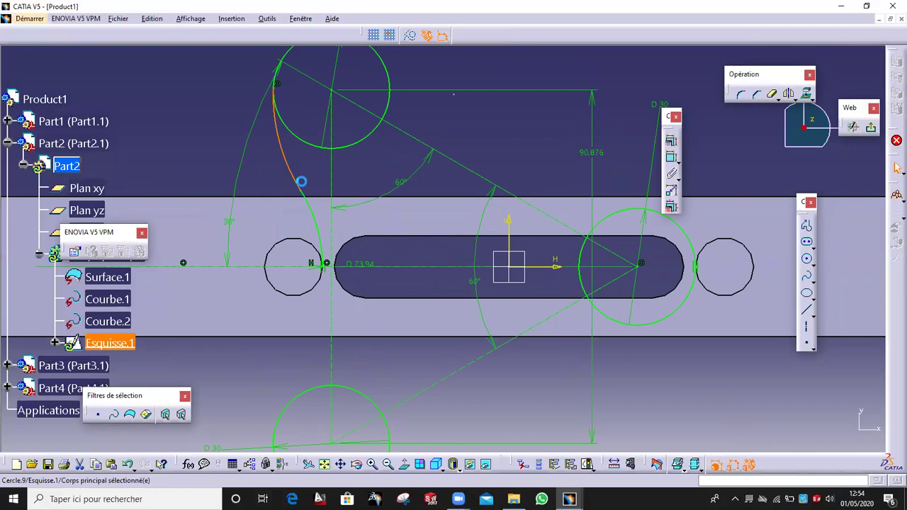
left_click(305, 200, "ctrl")
left_click(788, 95)
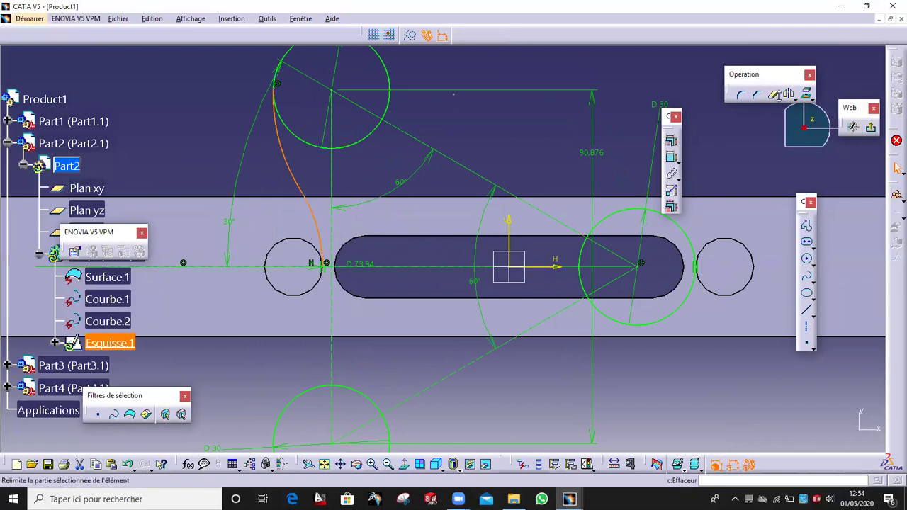
left_click(548, 264)
mouse_move(512, 310)
middle_mouse_down()
mouse_move(496, 358)
mouse_move(544, 321)
mouse_move(551, 339)
middle_mouse_up()
middle_click_drag(507, 291, 583, 328)
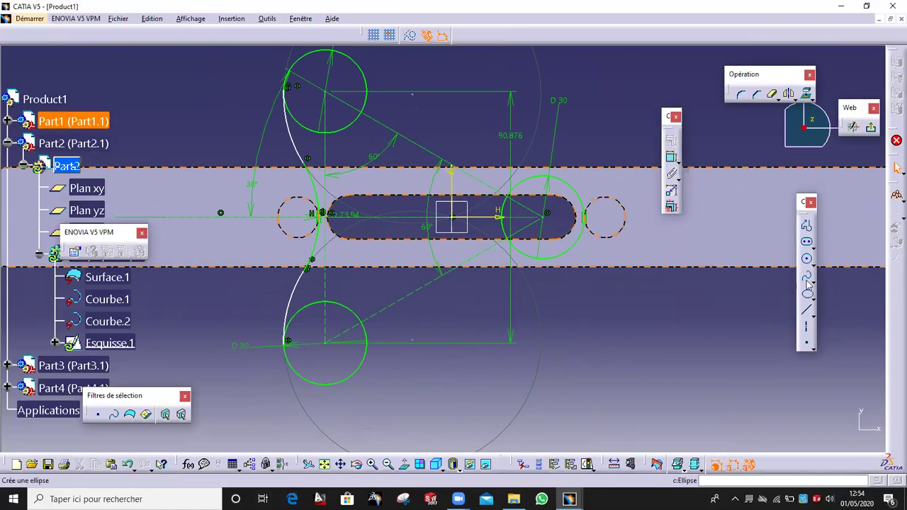
Draw an inclined axis line from the uppermost lobe circle's centre down to the right, past the slot
left_click(805, 328)
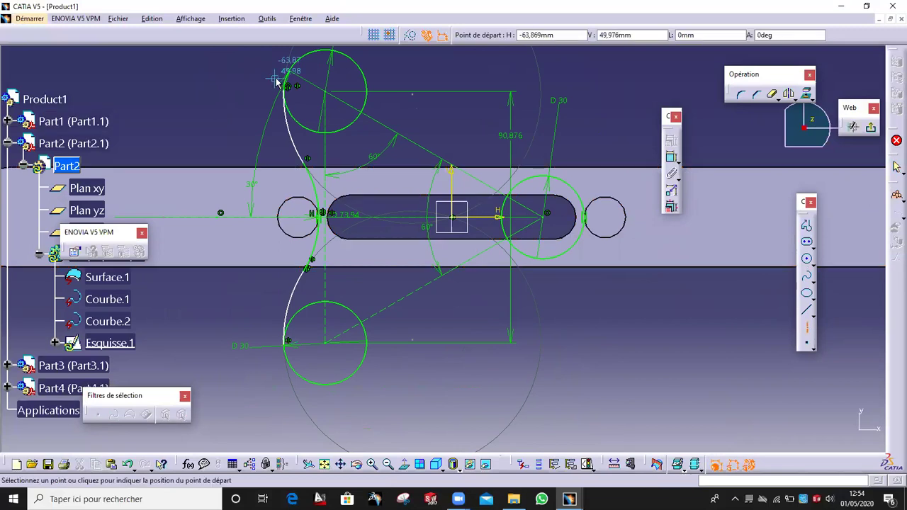
left_click(330, 93)
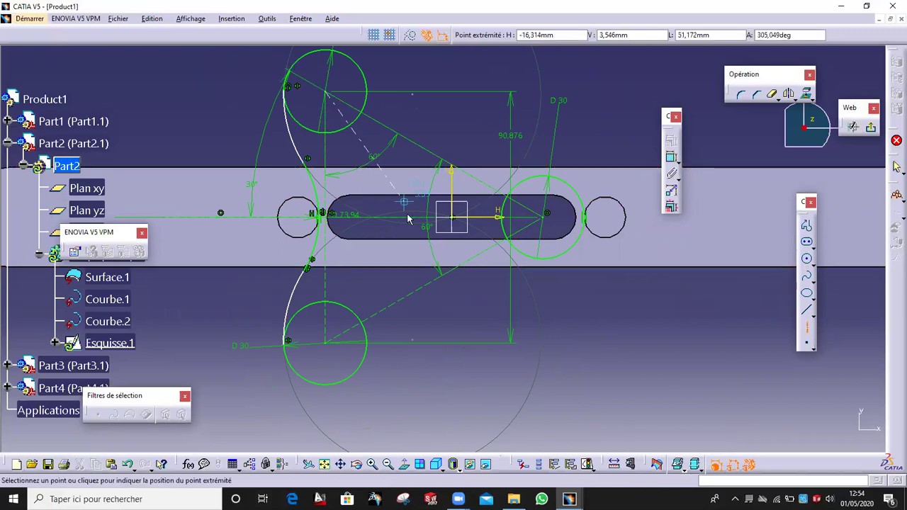
left_click(486, 374)
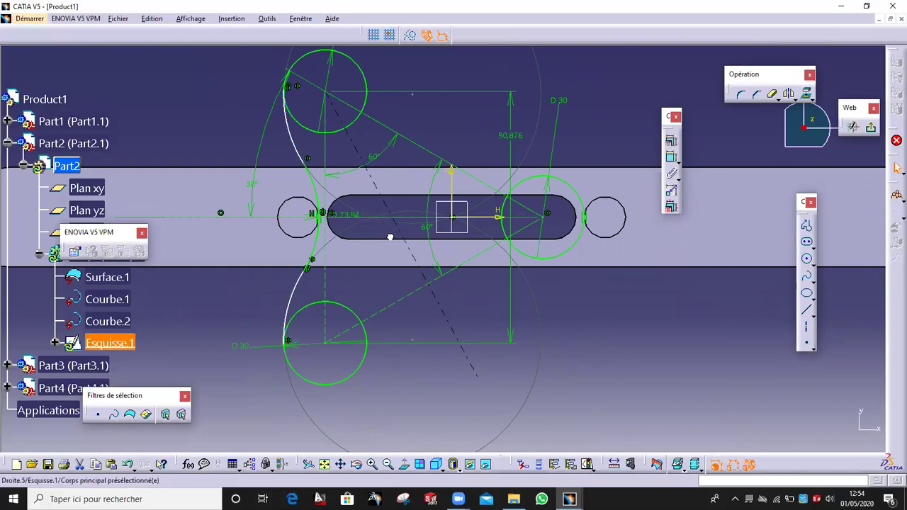
Dimension the angle between the inclined axis and the triangle's upper sloping side, and set it to 30°
left_click(671, 157)
left_click(358, 146)
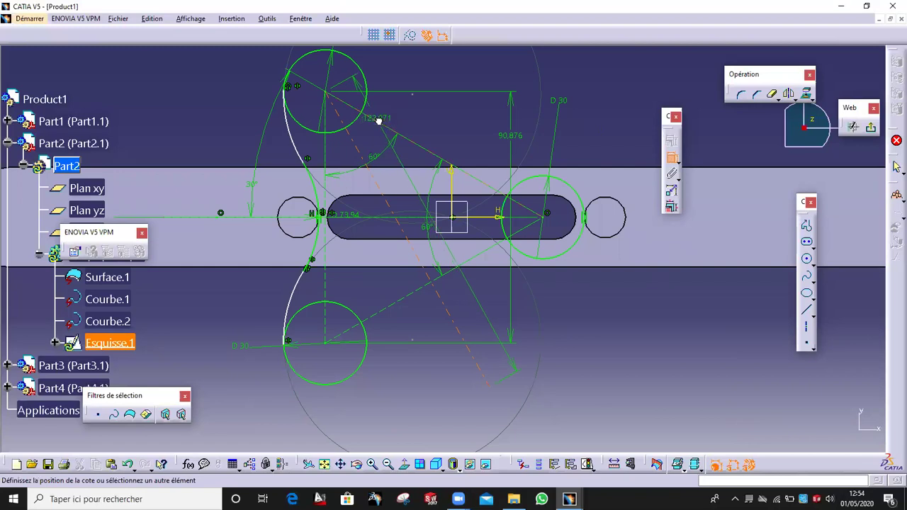
left_click(622, 331)
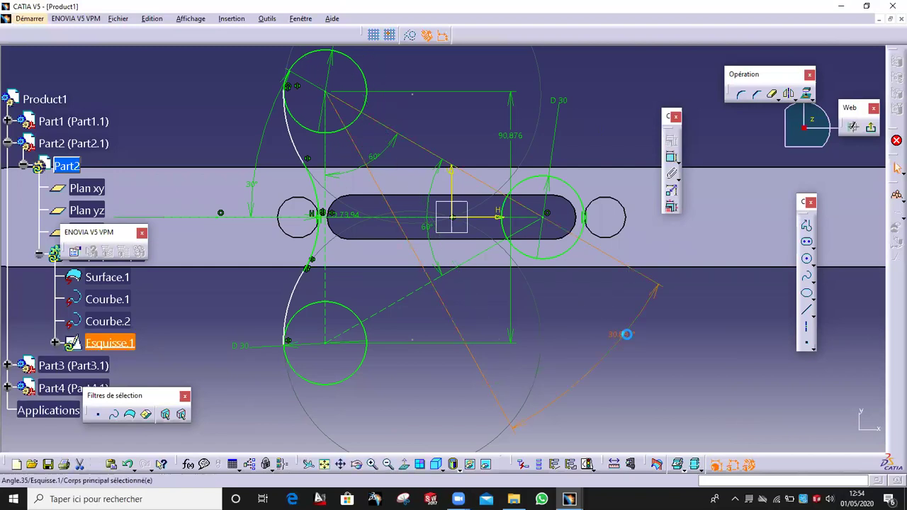
double_click(623, 334)
type("30")
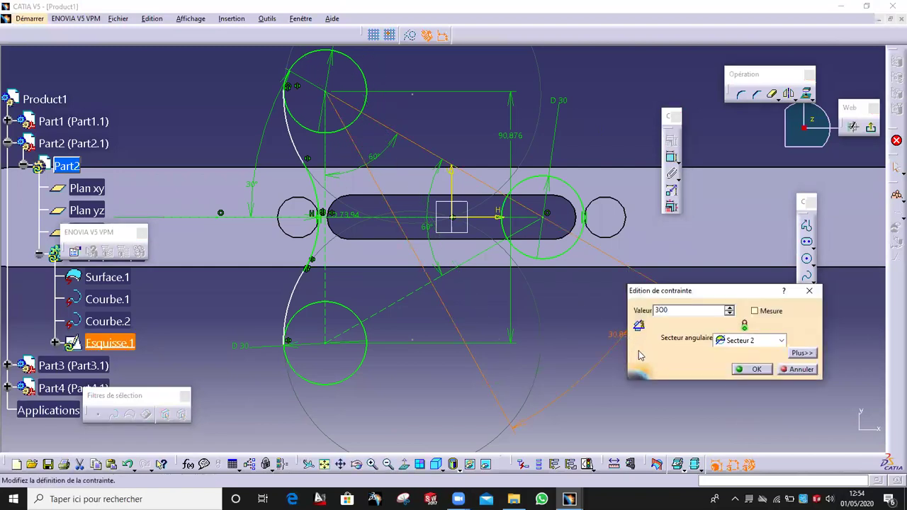
key("Return")
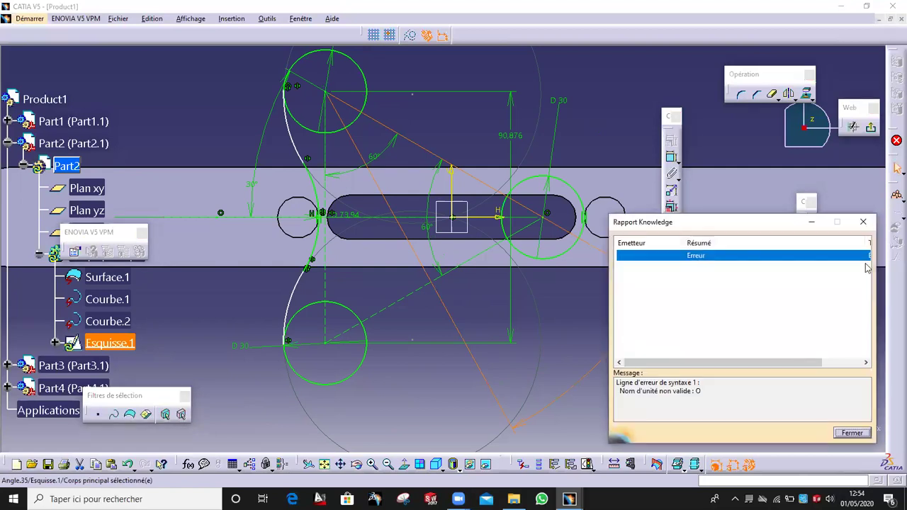
left_click(862, 222)
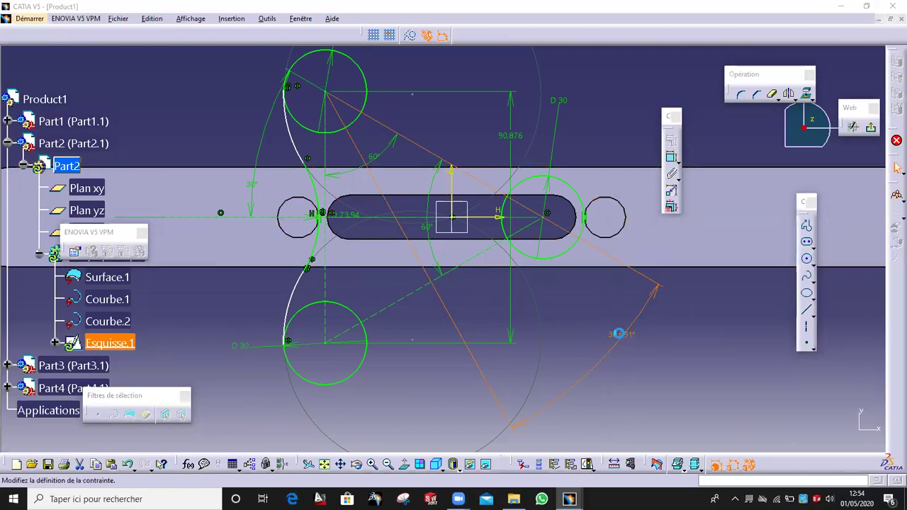
double_click(619, 333)
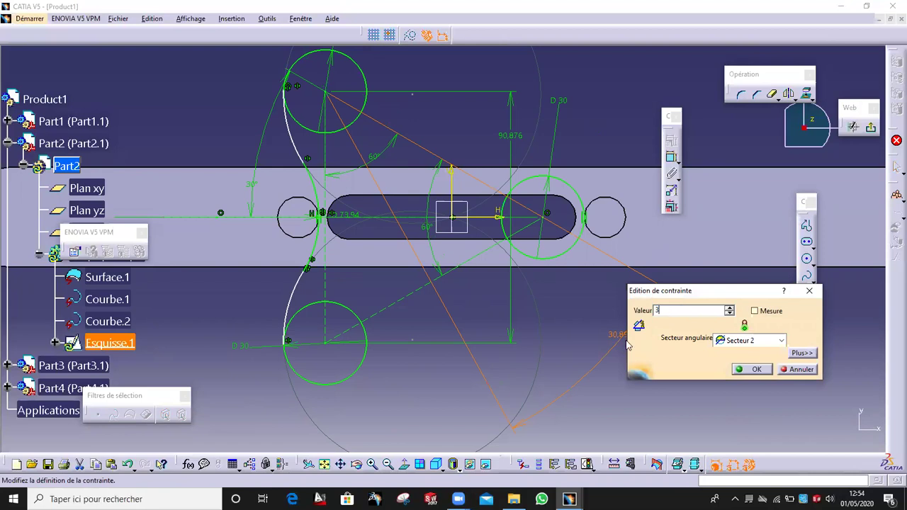
type("30")
left_click(757, 369)
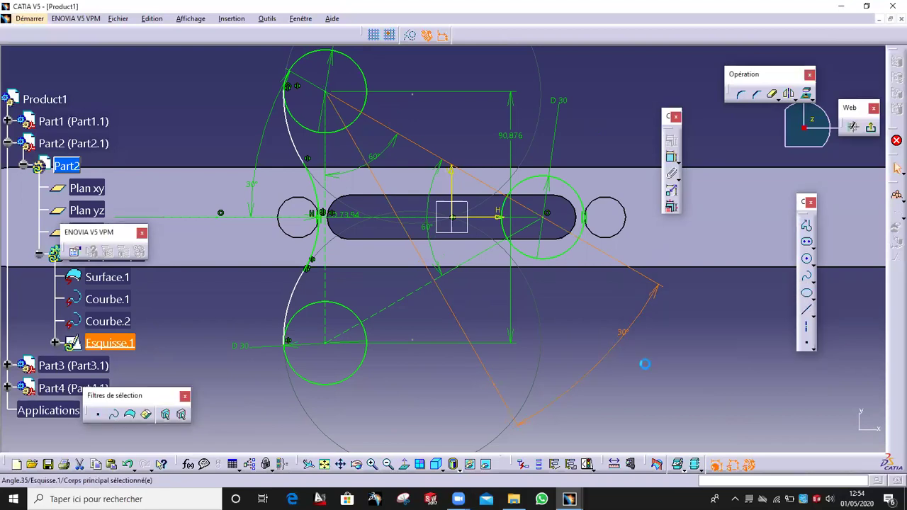
Mirror the four arcs joining the uppermost and lowermost lobe circles about the inclined axis
left_click(315, 189)
left_click(324, 242, "ctrl")
left_click(295, 301, "ctrl")
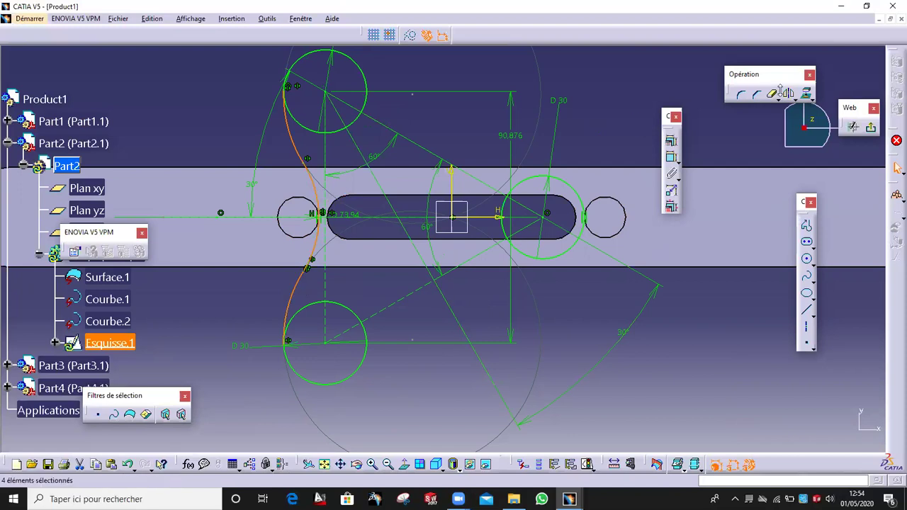
left_click(787, 93)
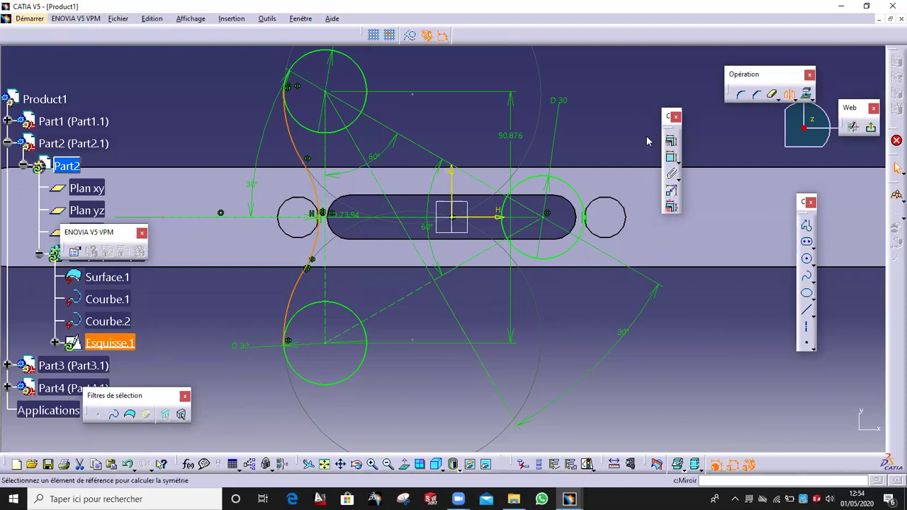
left_click(376, 179)
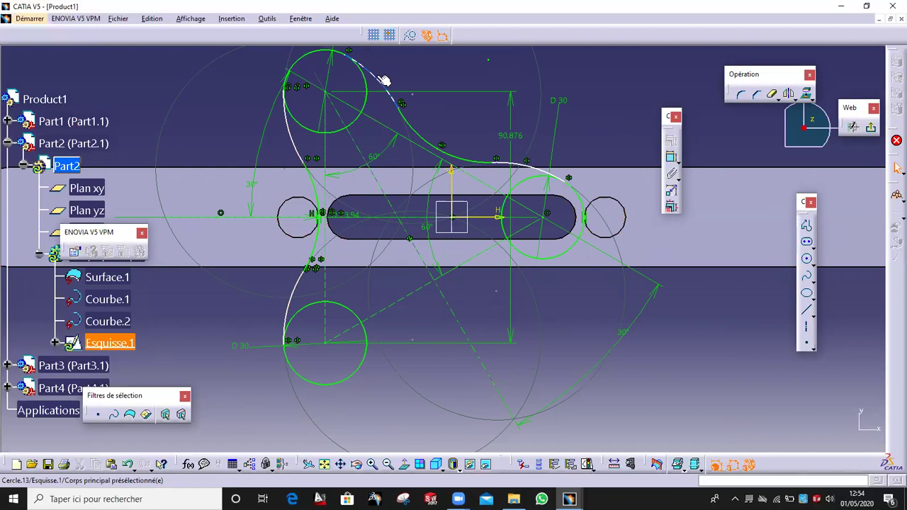
Mirror the arcs joining the uppermost and rightmost lobe circles about the horizontal axis to reach the lowermost lobe circle
left_click(491, 169)
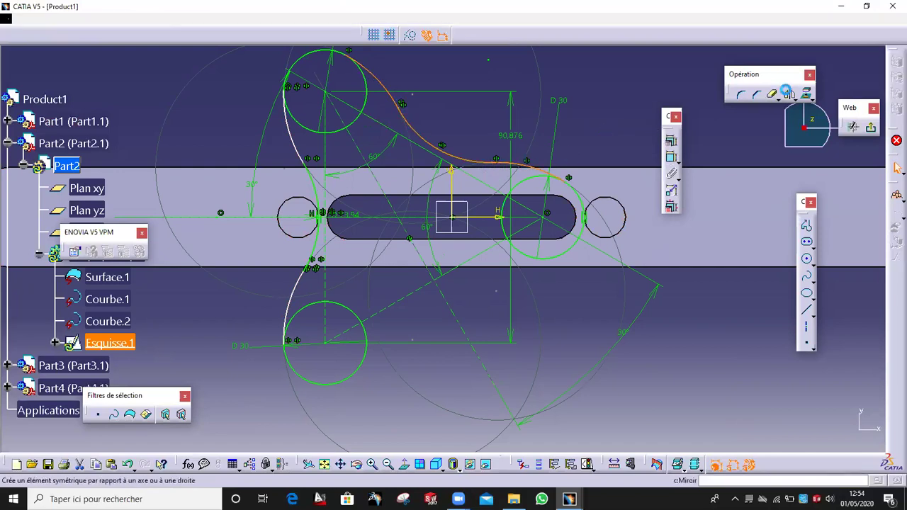
left_click(787, 93)
left_click(500, 219)
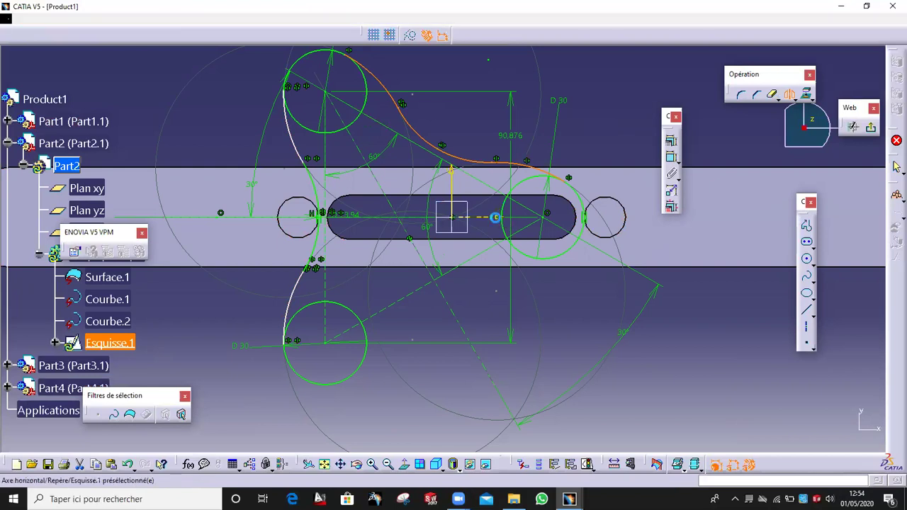
Trim away the inner portions of the rightmost, uppermost and lowermost lobe circles, leaving only their outer arcs
left_click(770, 93)
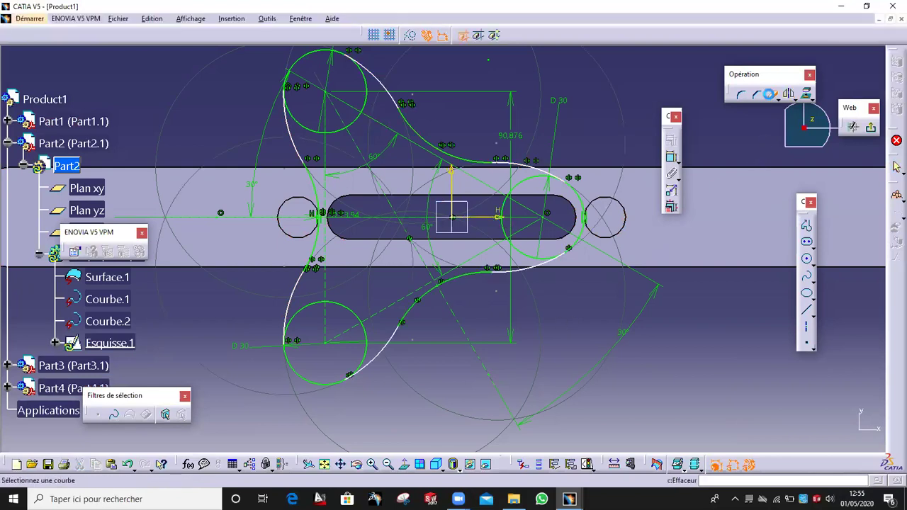
left_click(499, 206)
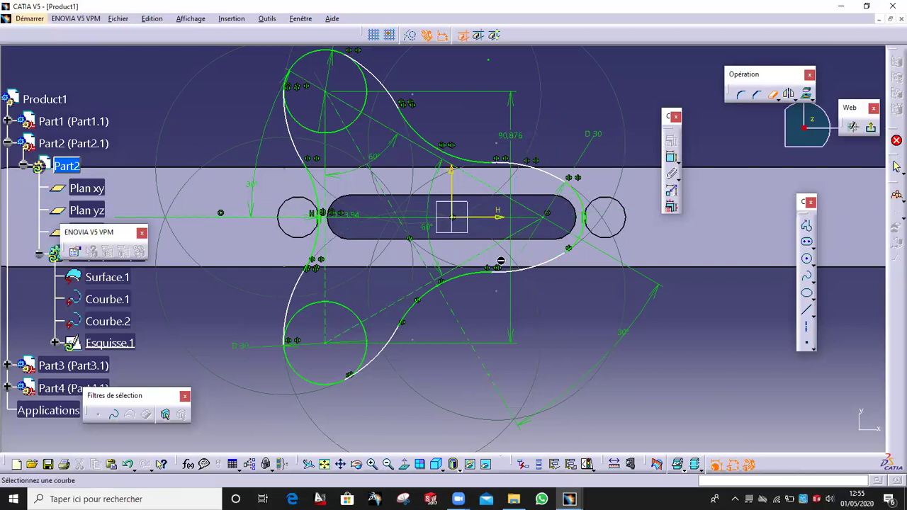
left_click(309, 128)
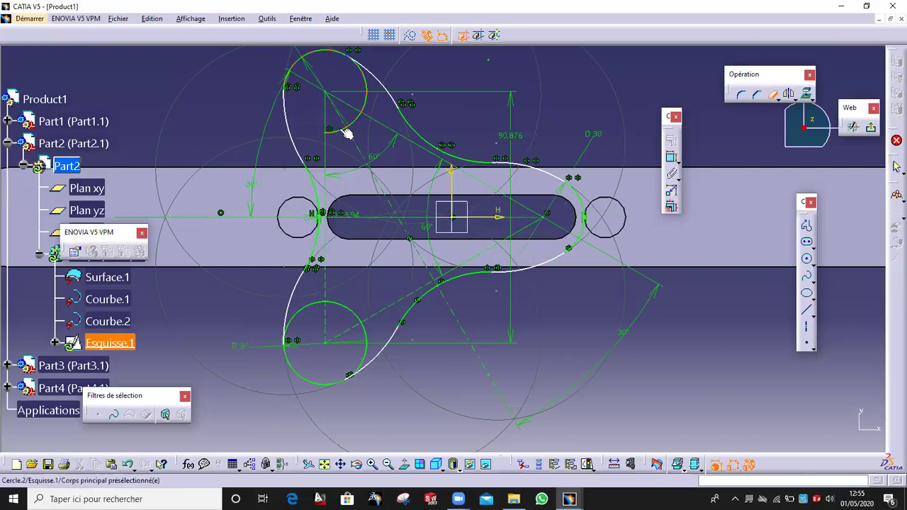
left_click(365, 96)
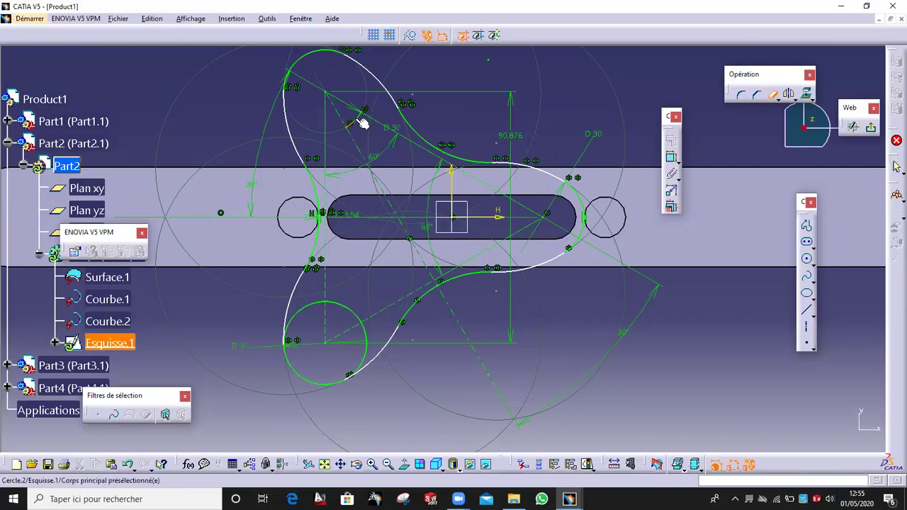
left_click(364, 331)
left_click(314, 311)
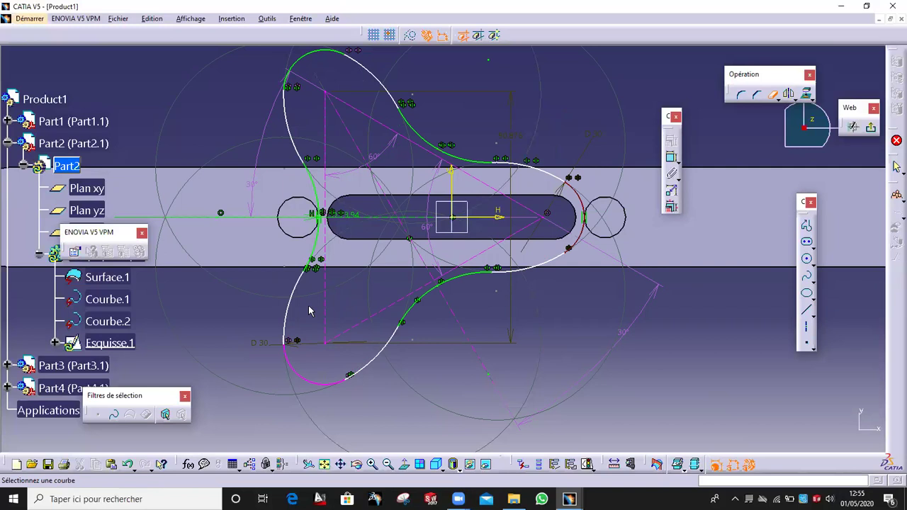
Try deleting the 30 mm diameter dimension of the lowermost lobe arc, and undo the deletion
key("Escape")
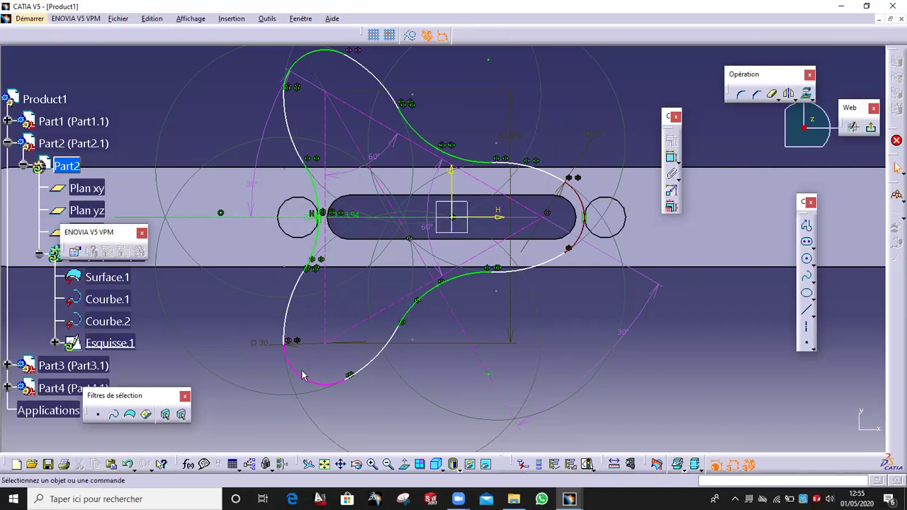
left_click(271, 350)
key("Delete")
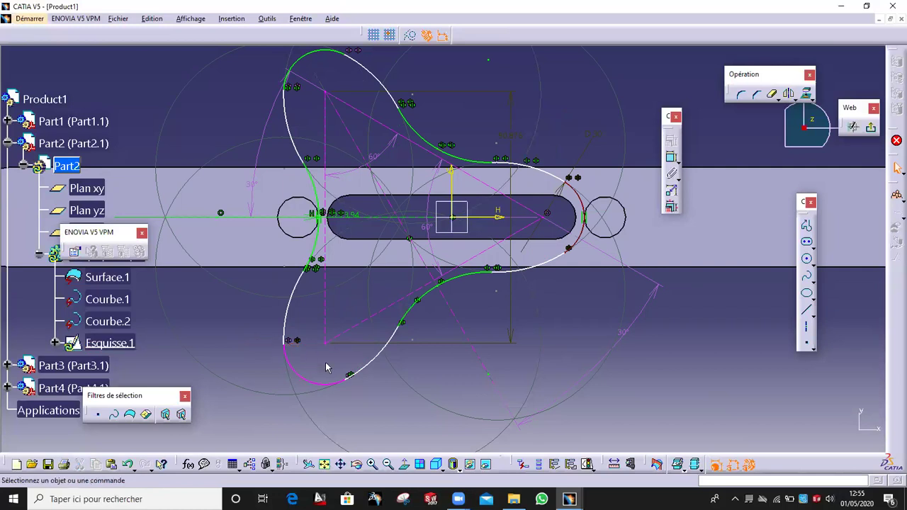
left_click(128, 464)
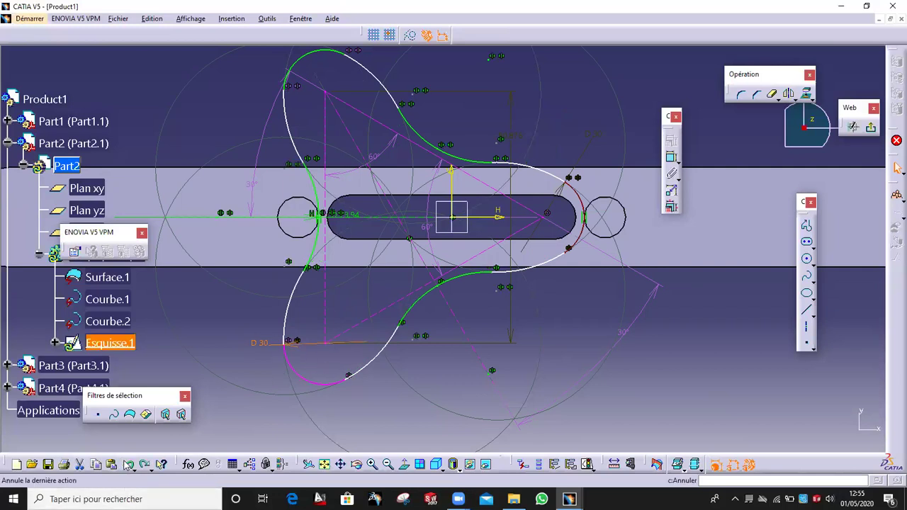
left_click(488, 325)
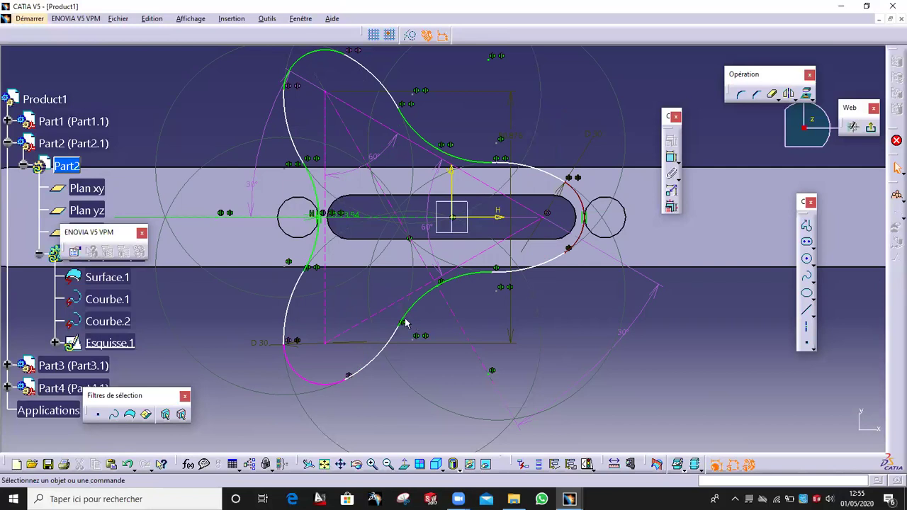
mouse_move(455, 353)
middle_mouse_down("ctrl")
mouse_move(465, 339)
mouse_move(424, 303)
middle_mouse_up("ctrl")
mouse_move(352, 276)
middle_mouse_down("ctrl")
mouse_move(425, 279)
mouse_move(425, 295)
mouse_move(417, 294)
mouse_move(430, 320)
middle_mouse_up("ctrl")
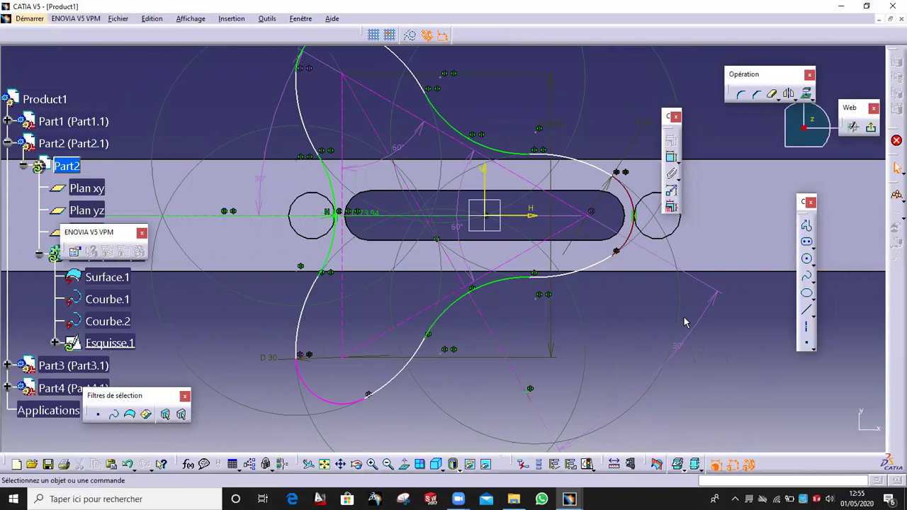
Draw a circle centred where the inclined axis crosses the horizontal axis, dimension its diameter and set it to 15 mm
left_click(808, 262)
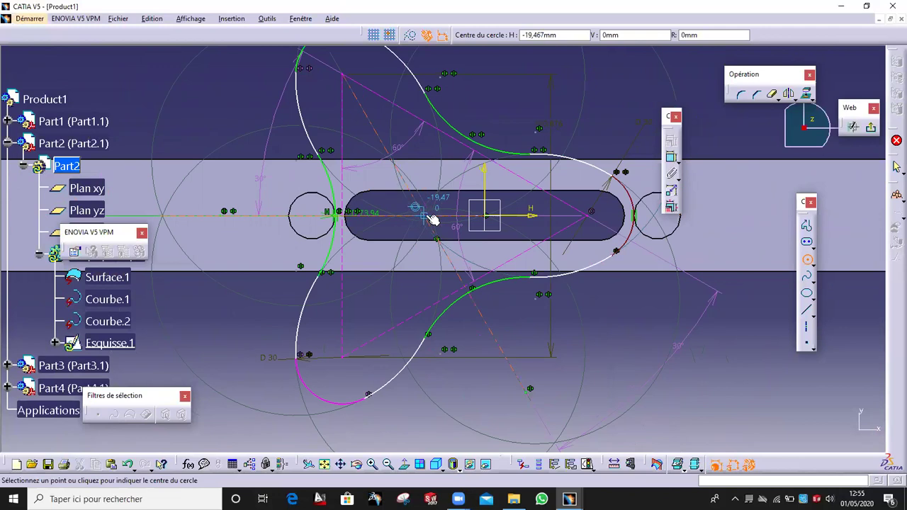
left_click(423, 215)
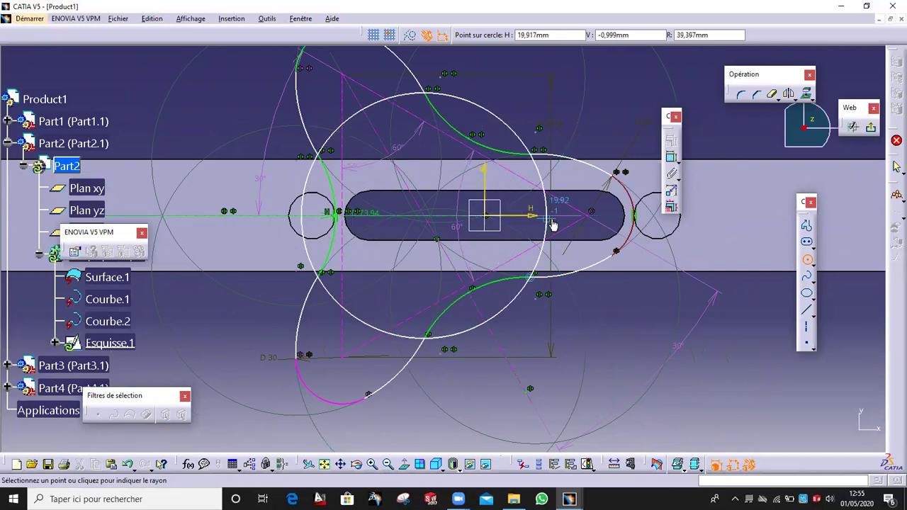
left_click(585, 224)
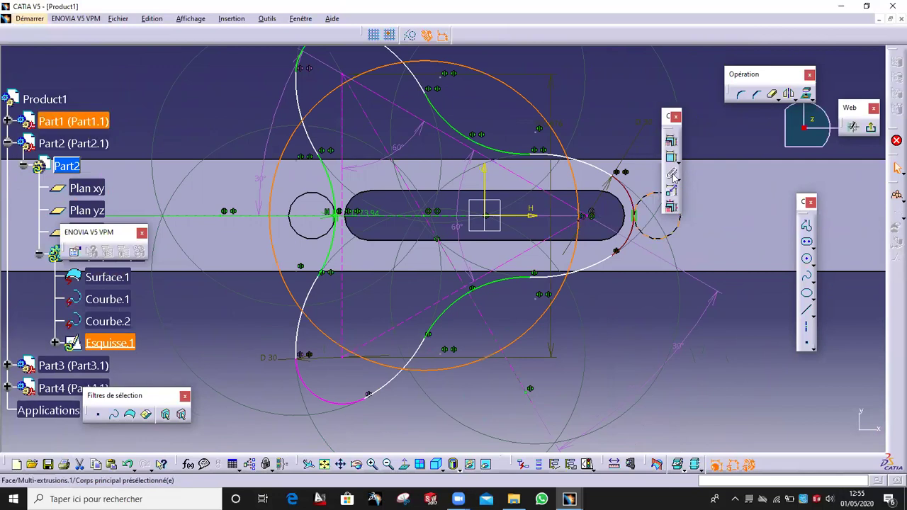
left_click(579, 86)
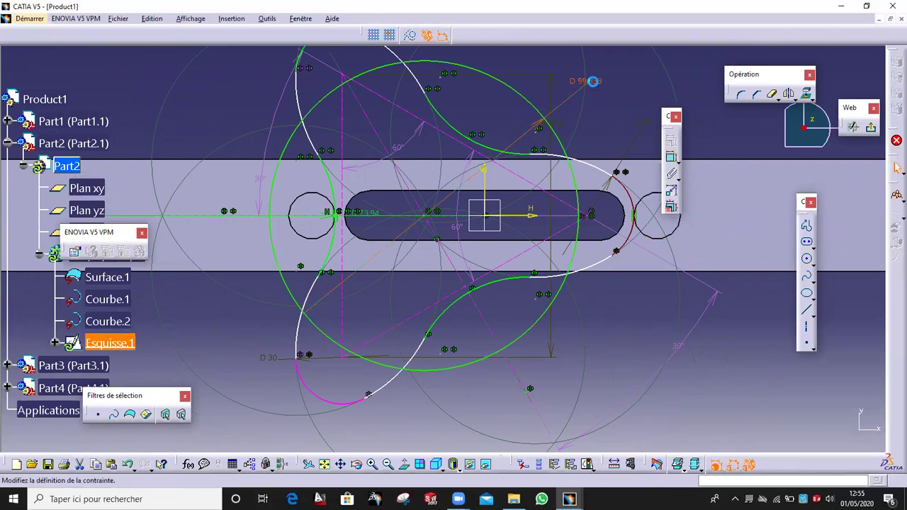
double_click(583, 82)
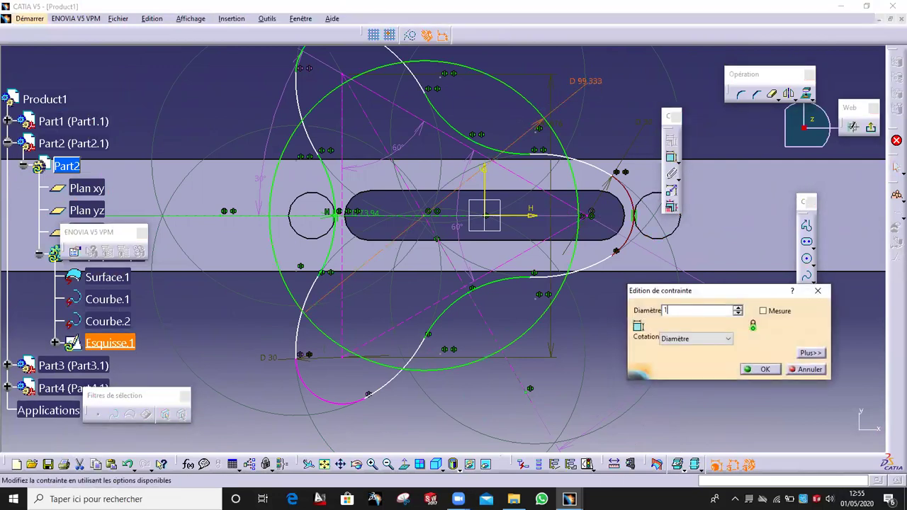
key("Return")
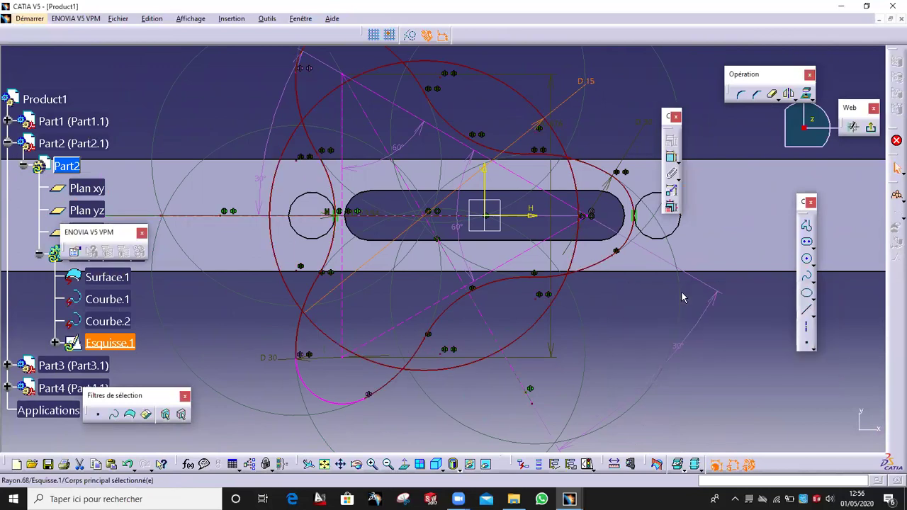
Undo the 15 mm diameter change, the diameter dimension and the circle at the triangle's centre
key("Delete")
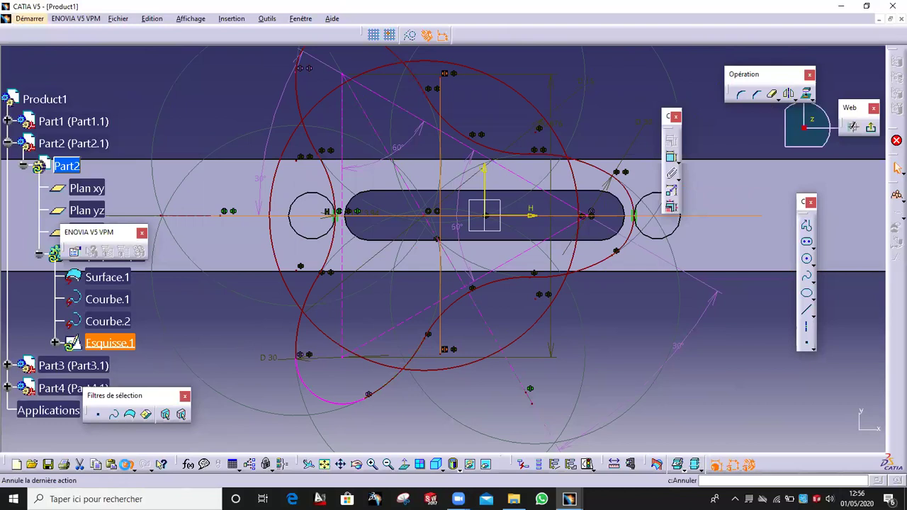
left_click(126, 465)
left_click(126, 465)
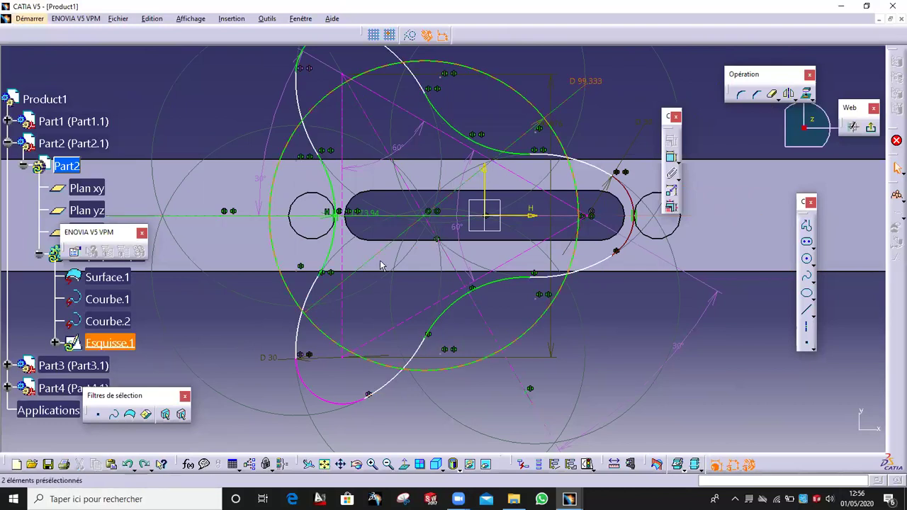
left_click(128, 465)
left_click(128, 466)
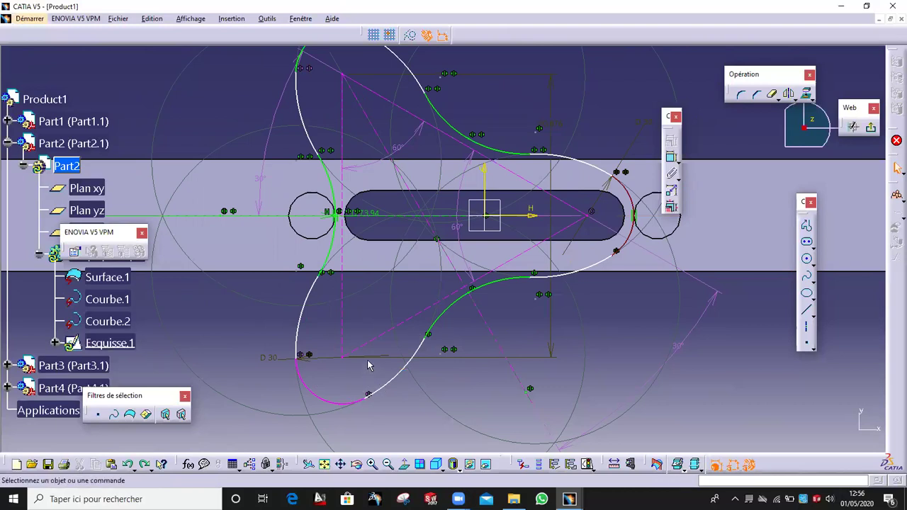
Undo the last trim of the lowermost lobe circle and convert its remaining arc into a construction element
left_click(128, 465)
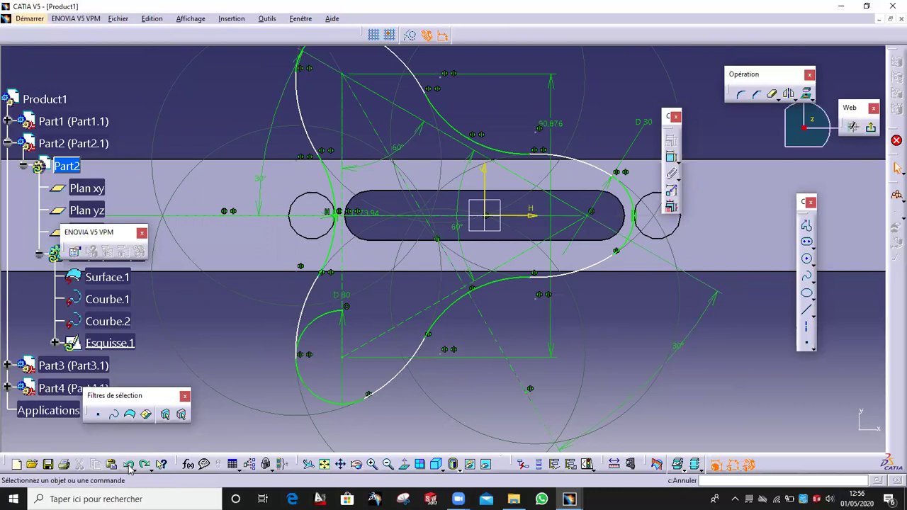
double_click(316, 319)
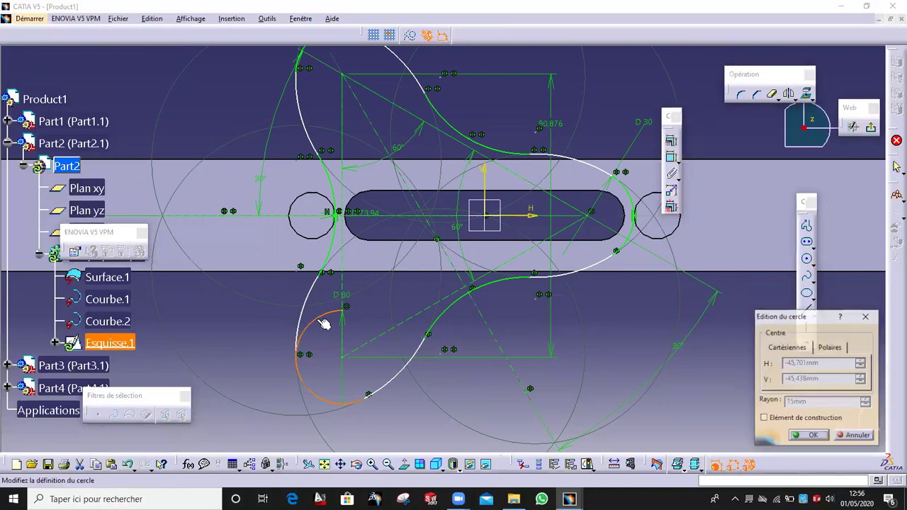
left_click(808, 436)
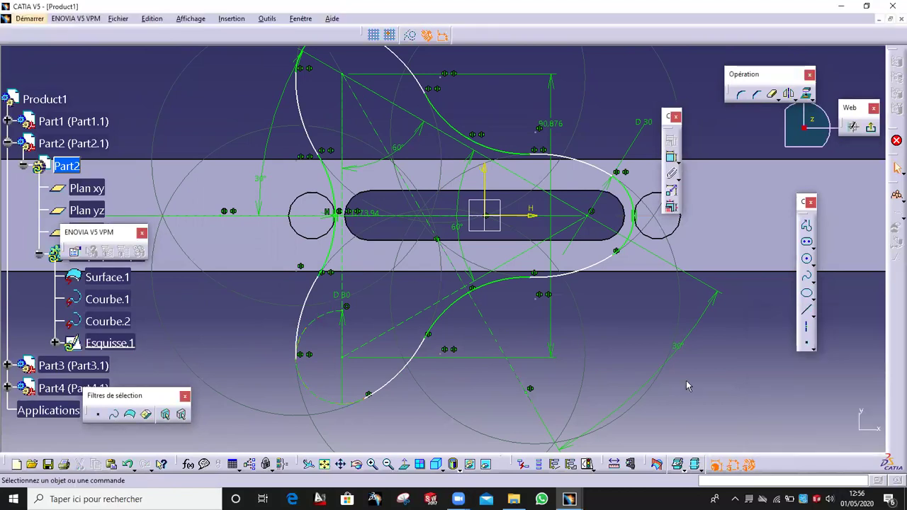
Draw a circle of 15 mm radius on the lowermost lobe's centre, over the construction arc, and dimension its diameter
left_click(806, 258)
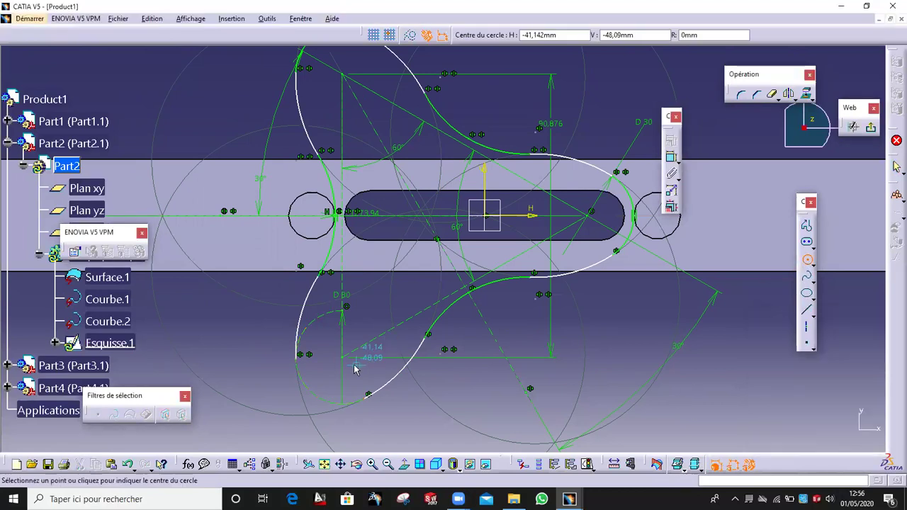
left_click(343, 355)
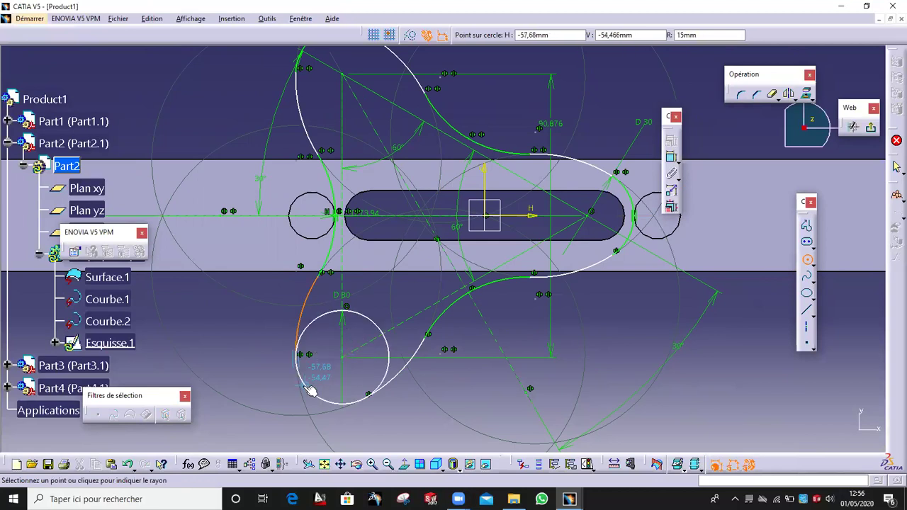
left_click(310, 391)
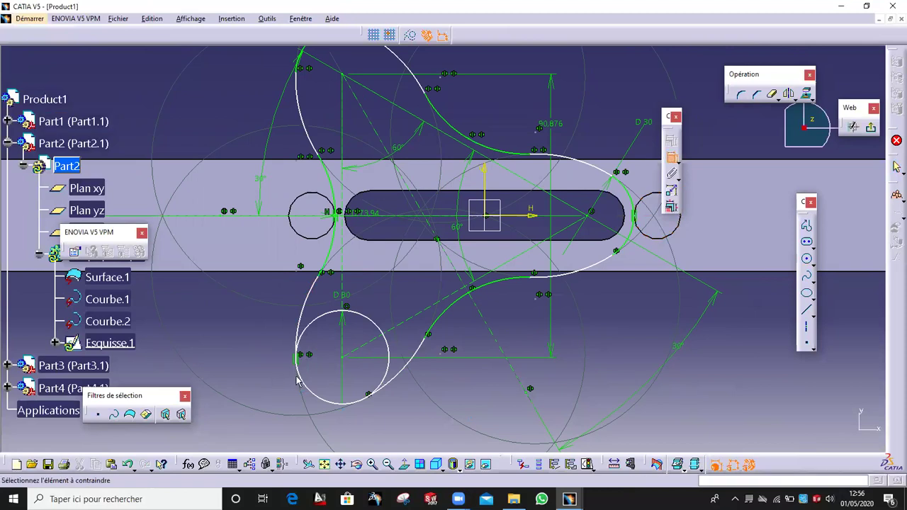
left_click(323, 316)
left_click(252, 317)
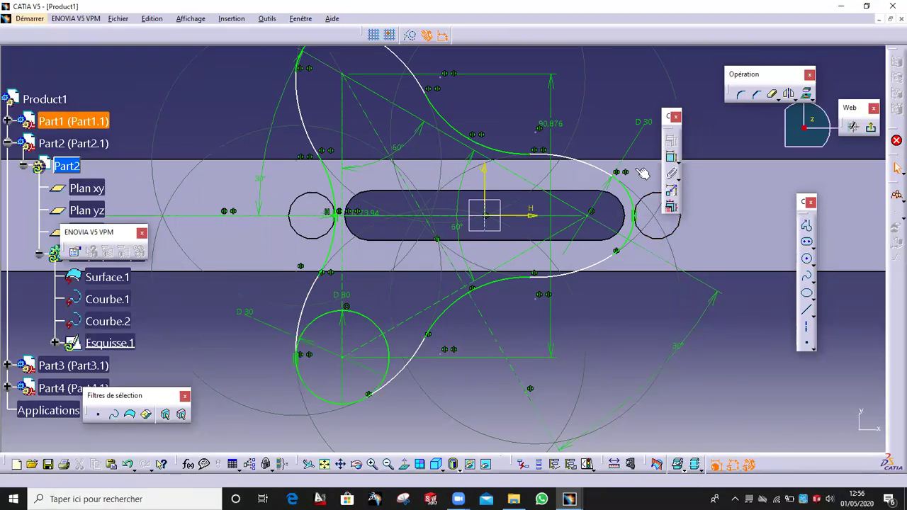
Trim away the inner part of the new lowermost lobe circle, keeping only the outer arc between the two side curves
left_click(788, 93)
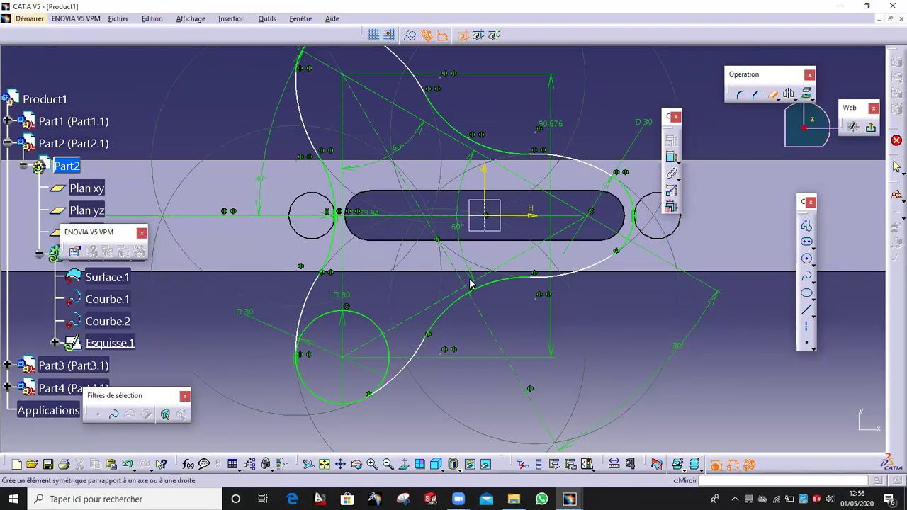
left_click(366, 317)
left_click(323, 323)
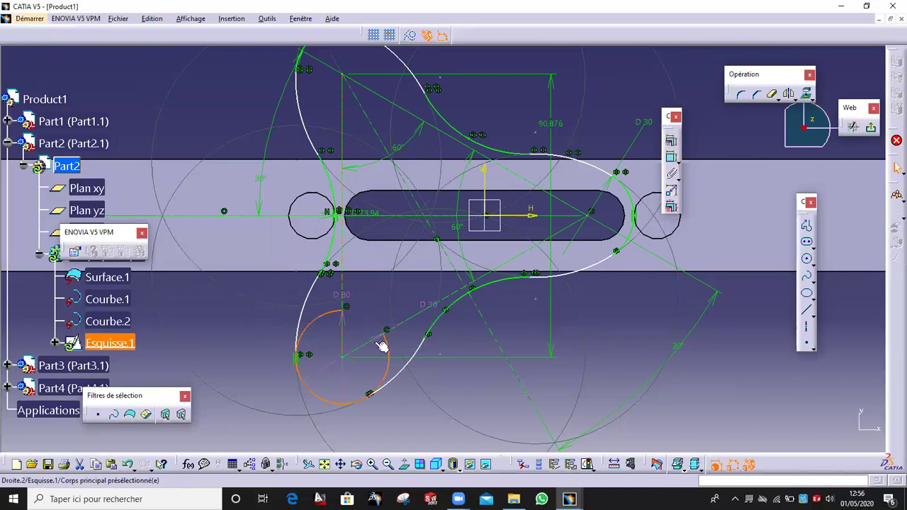
left_click(804, 90)
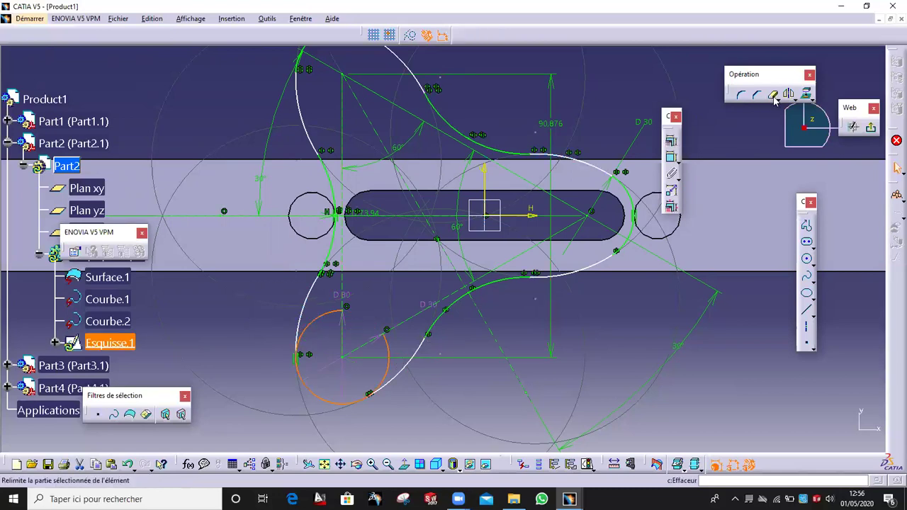
left_click(386, 352)
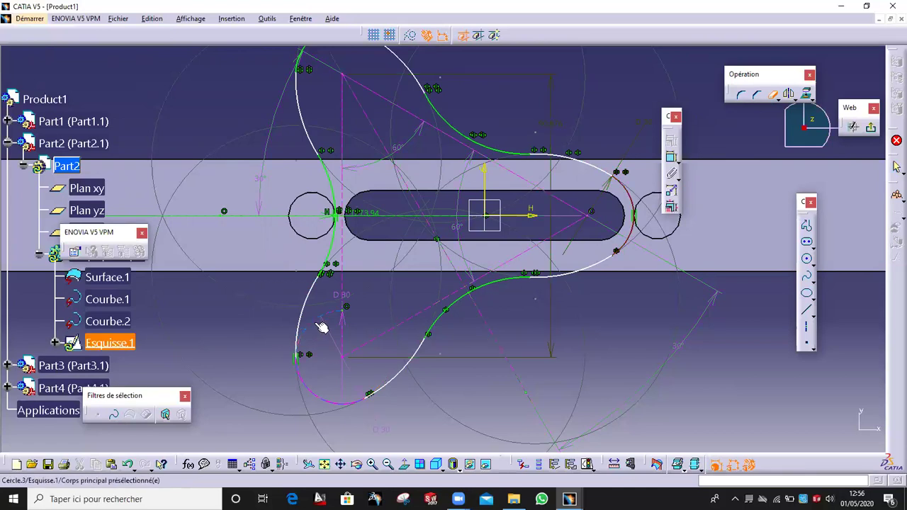
Delete the redundant 60° angle near the uppermost lobe, the inclined axis's 30° angle, and the lowermost lobe's construction arc
left_click(418, 366)
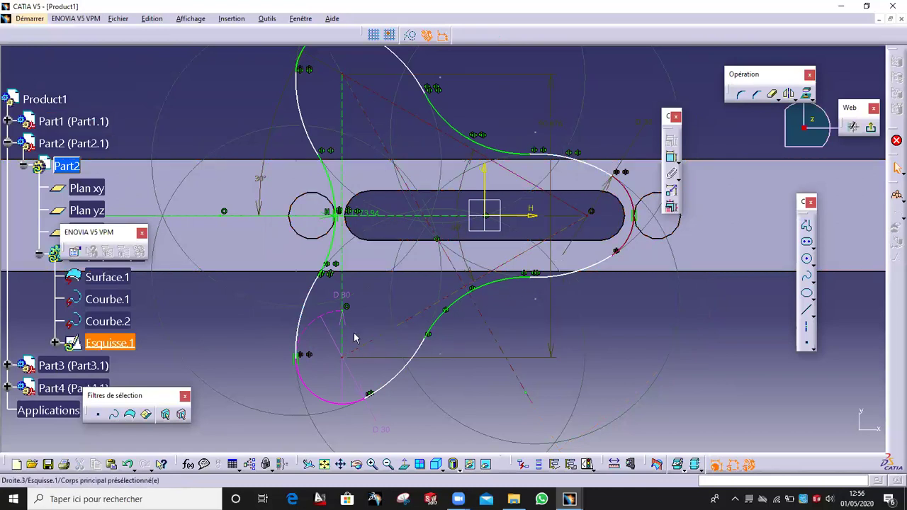
left_click(325, 324)
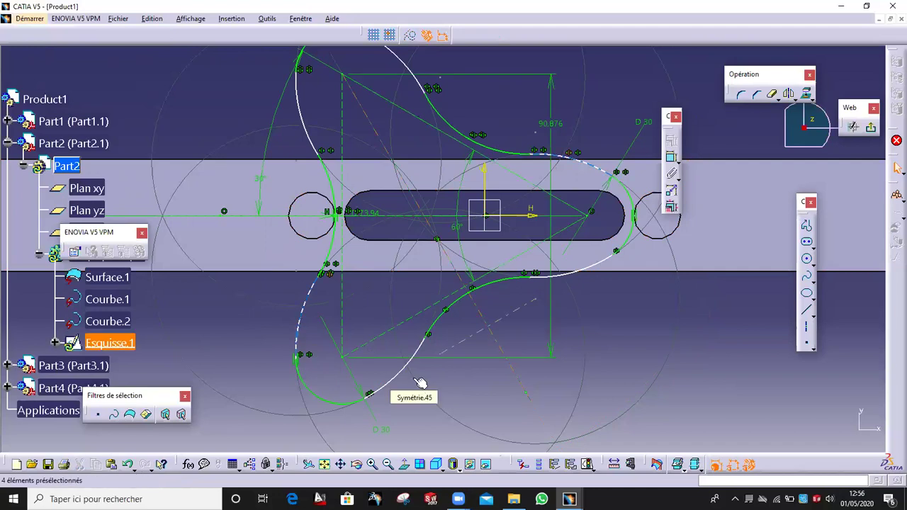
middle_click_drag(386, 294, 397, 227)
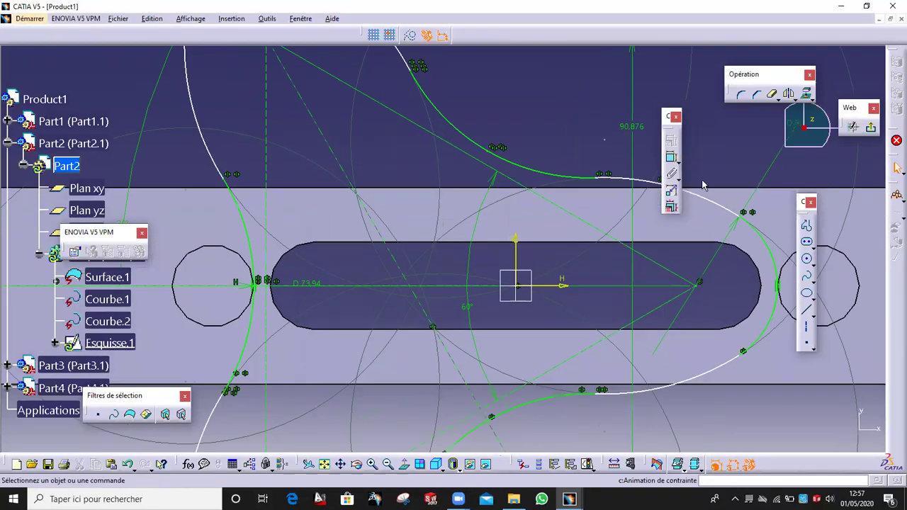
Draw a small circle near the inclined dashed axis in the rotor's middle and set its diameter to 15 mm
left_click(806, 258)
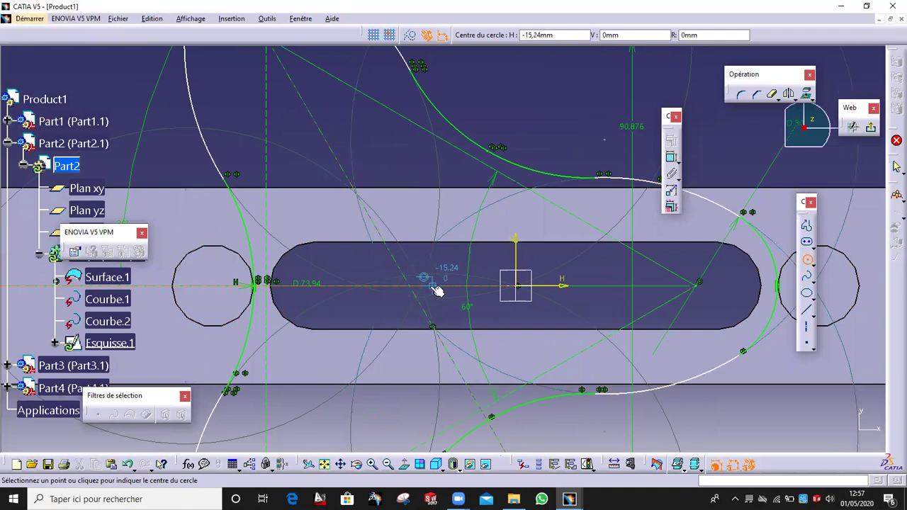
left_click(429, 282)
left_click(453, 258)
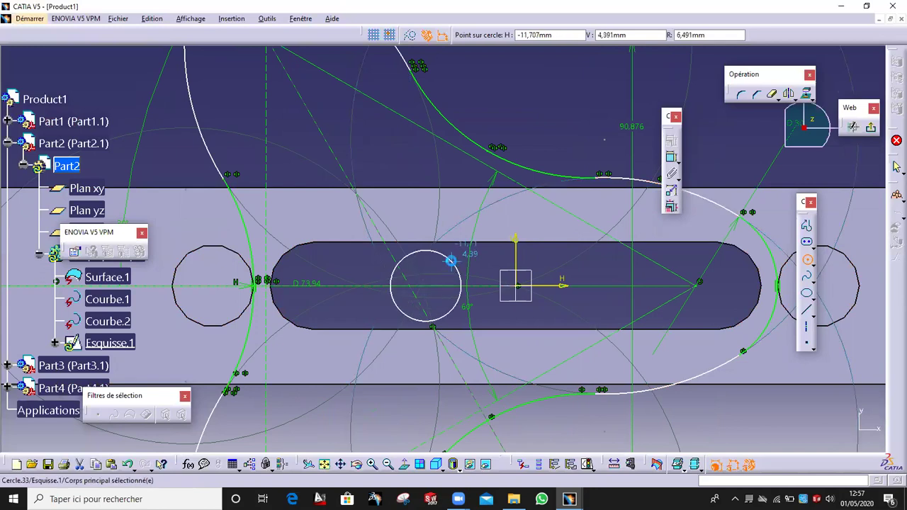
left_click(671, 141)
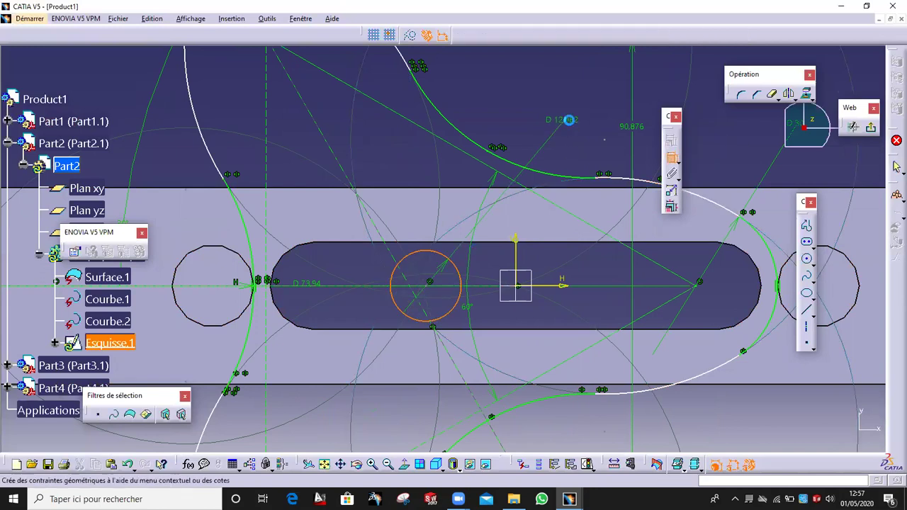
double_click(569, 120)
type("15")
key("Return")
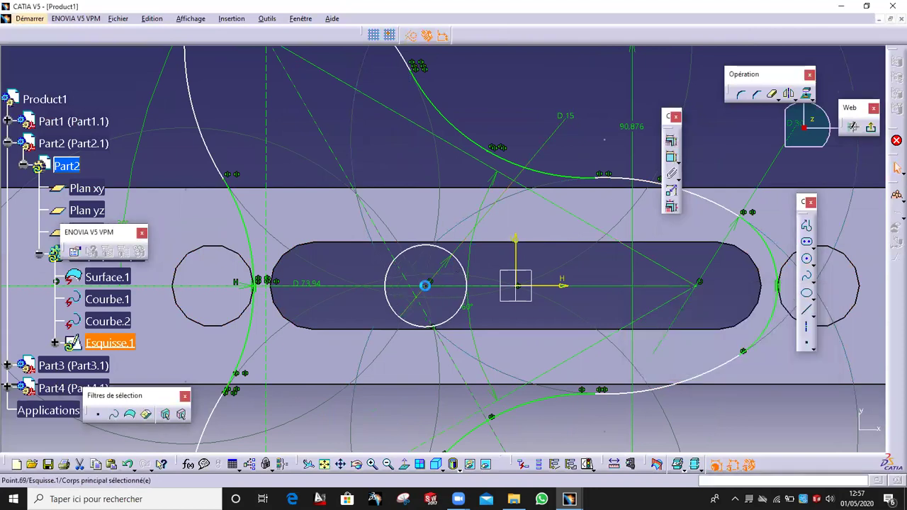
Constrain the 15 mm circle's centre to be coincident with the inclined dashed axis
left_click(402, 275, "ctrl")
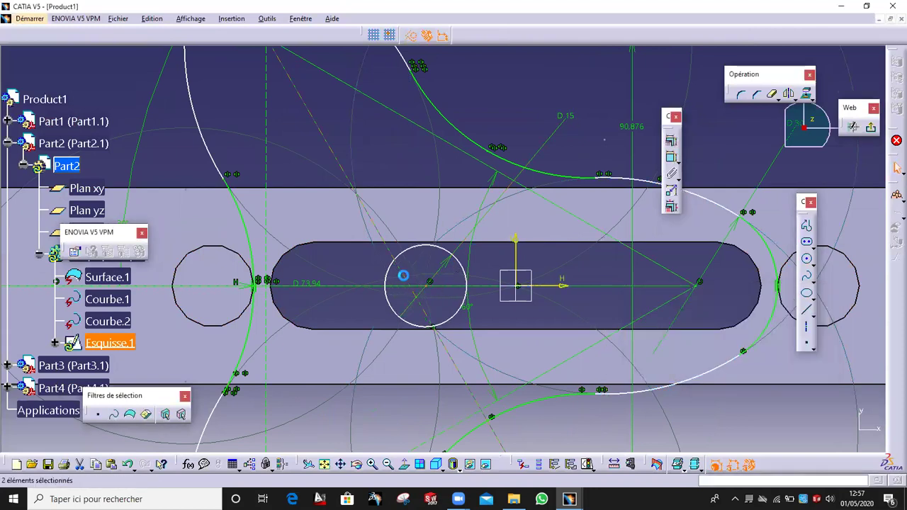
left_click(671, 141)
left_click(837, 329)
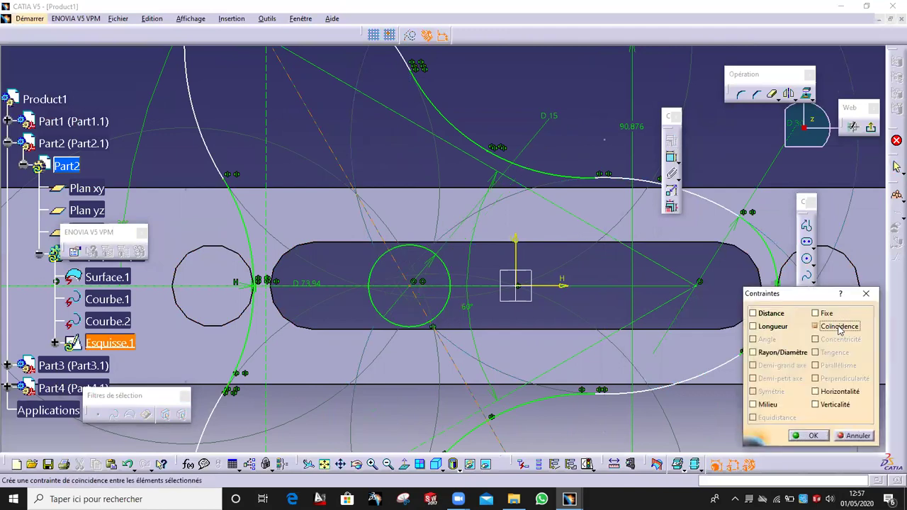
left_click(812, 435)
Leave the sketch and extrude the three-lobed rotor outline with its hole up to plane, limited by the bar's face
middle_click_drag(509, 243, 496, 319, "ctrl")
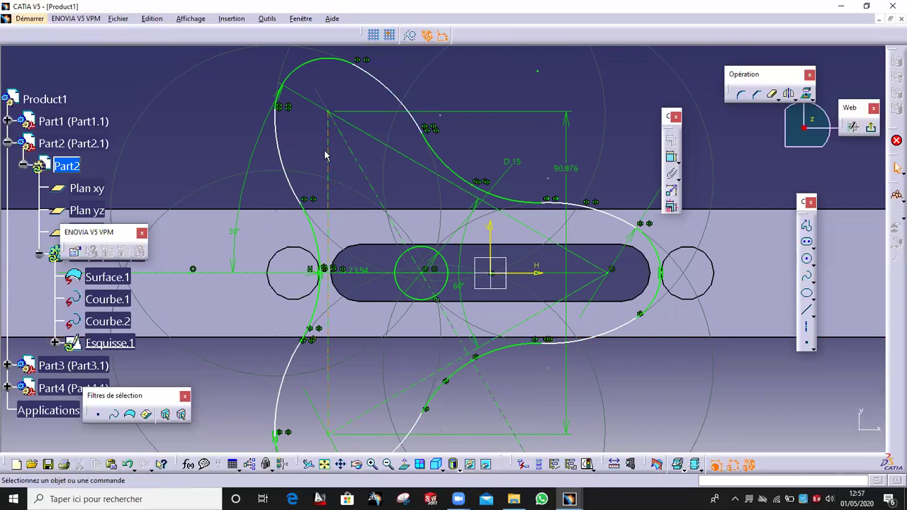
mouse_move(385, 277)
middle_mouse_down()
mouse_move(486, 359)
mouse_move(443, 320)
middle_mouse_up()
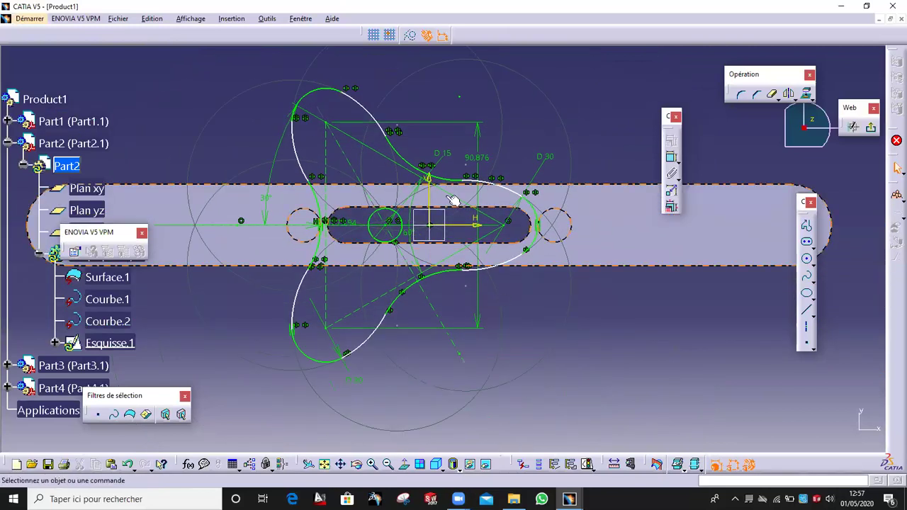
left_click(877, 125)
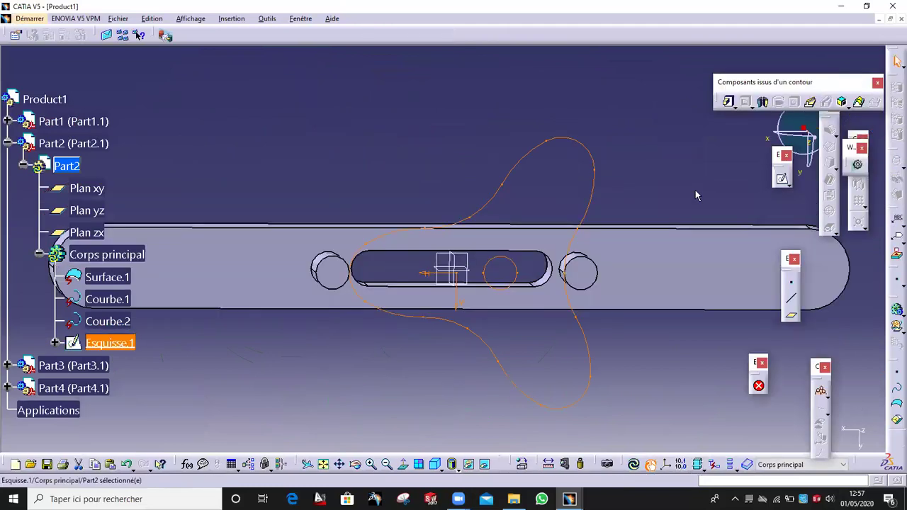
left_click(728, 105)
mouse_move(542, 205)
middle_mouse_down()
mouse_move(510, 308)
mouse_move(680, 206)
middle_mouse_up()
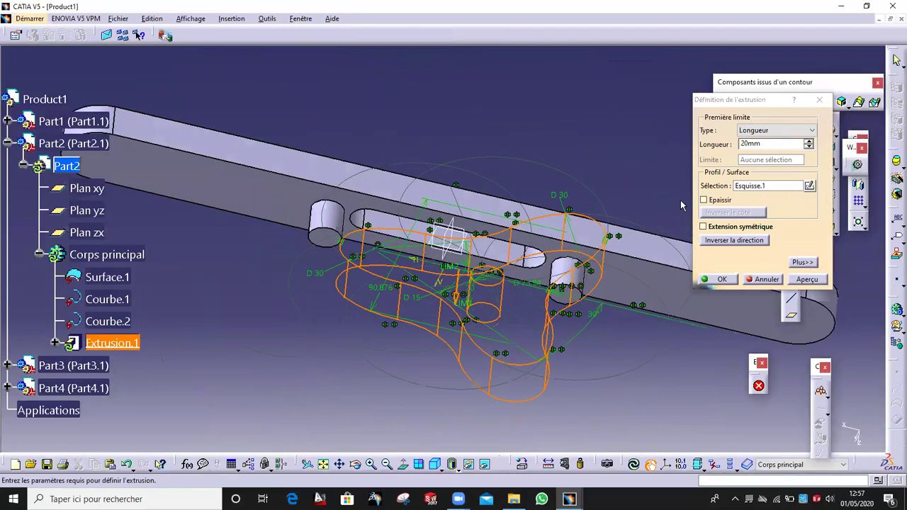
left_click(752, 131)
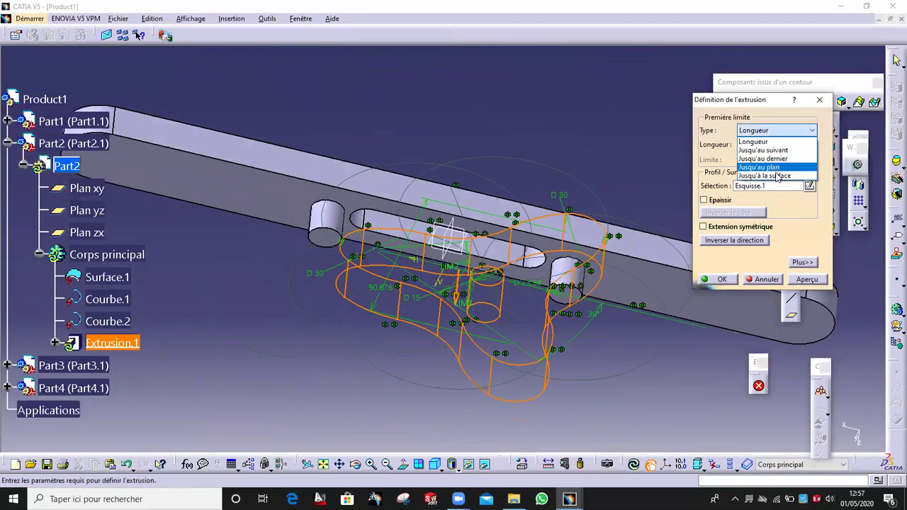
left_click(759, 167)
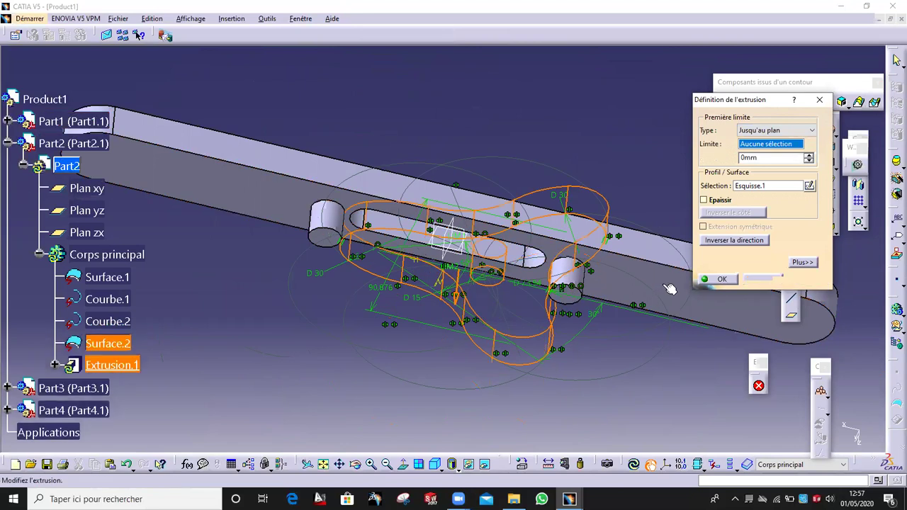
left_click(669, 289)
left_click(721, 280)
Expand Part3 in the product tree and activate its Corps principal for editing
right_click_drag(721, 279, 417, 281)
middle_click_drag(417, 281, 521, 279)
middle_click_drag(441, 231, 487, 155)
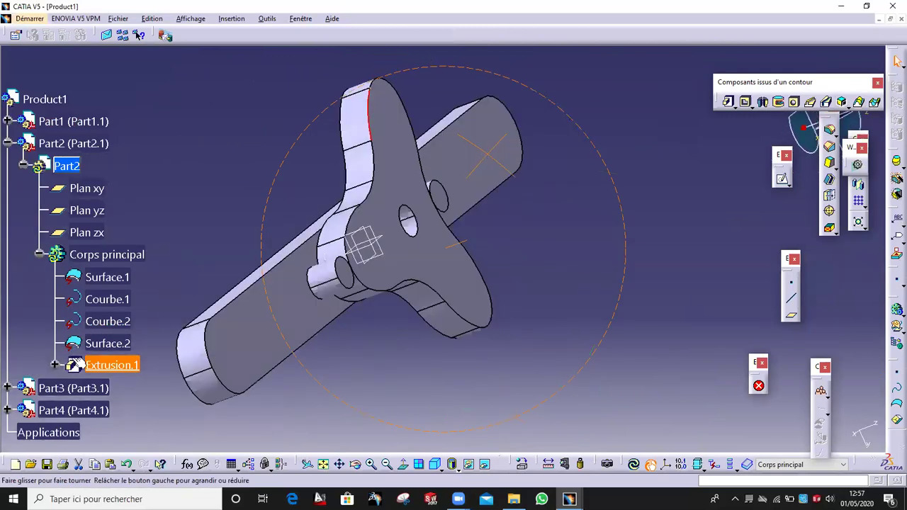
left_click(7, 388)
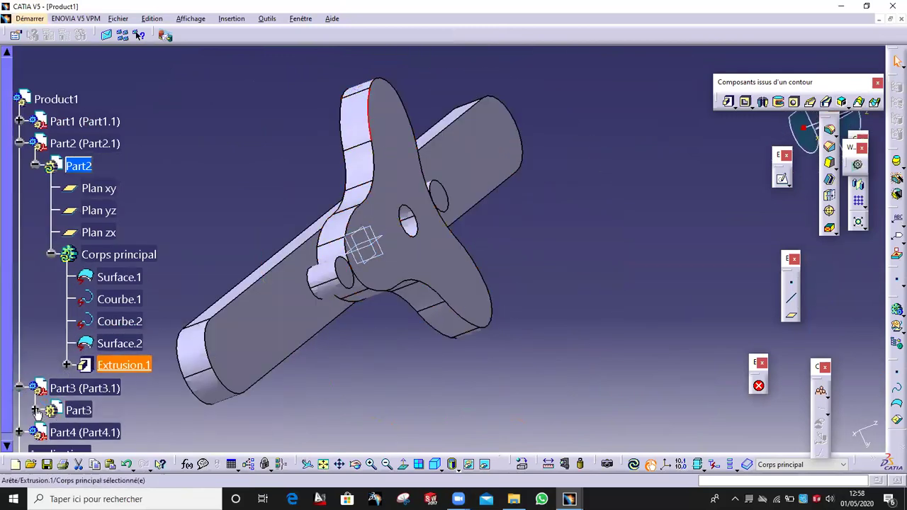
left_click(35, 410)
left_click(107, 422)
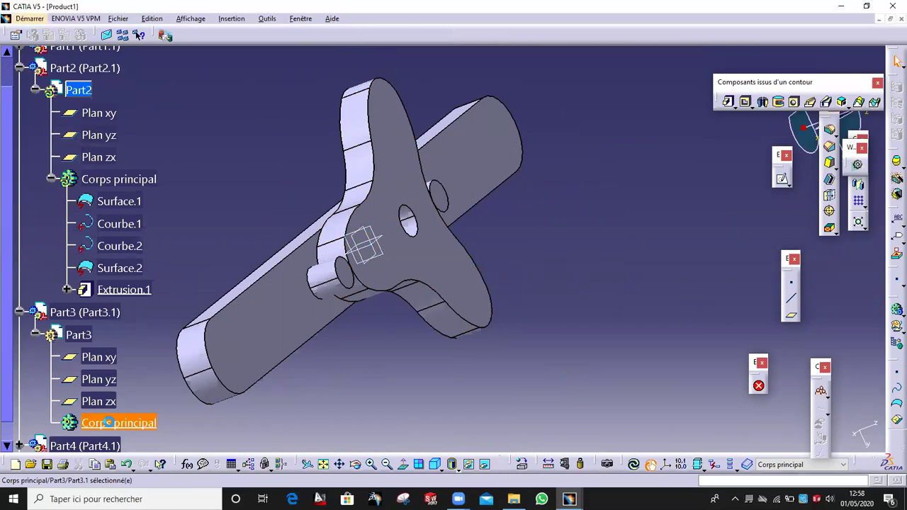
left_click(113, 423)
Sketch a centred rectangle at the origin on the bar's face opposite the rotor, taller than the rotor but shorter than the bar
middle_click_drag(297, 332, 416, 244)
left_click(417, 245)
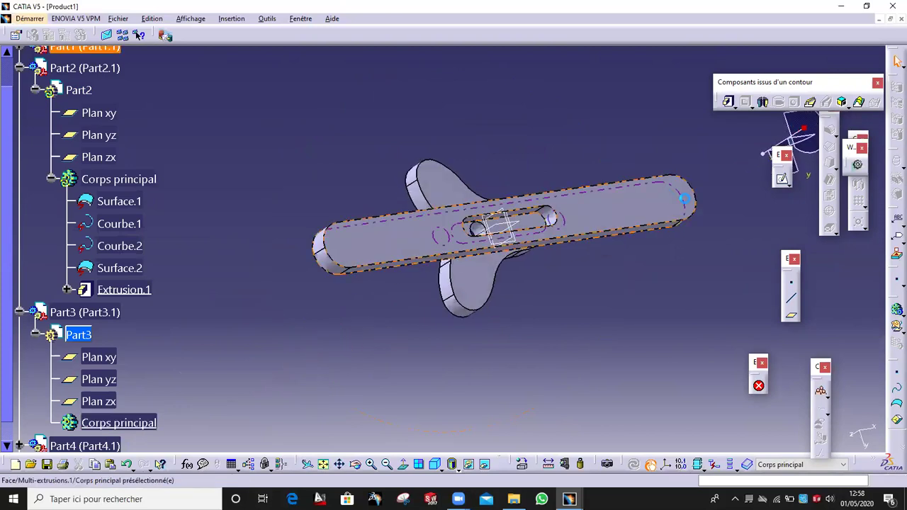
left_click(780, 177)
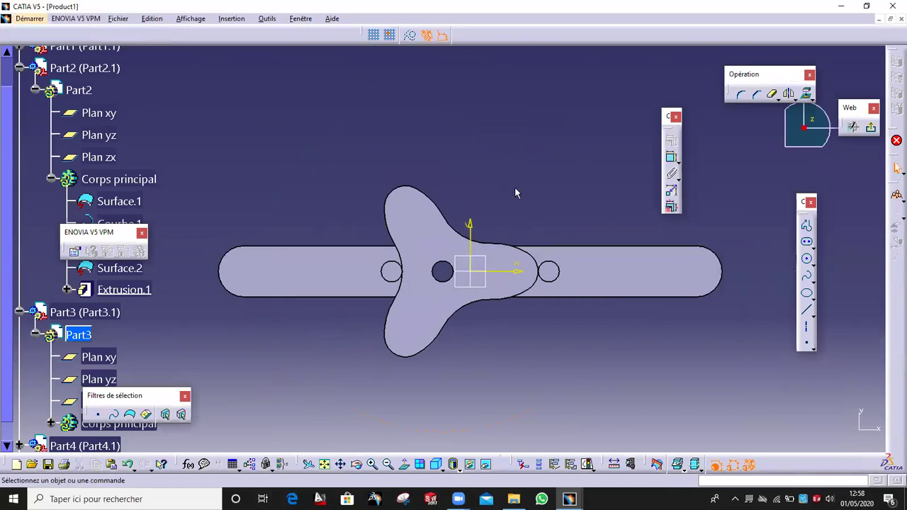
left_click(667, 121)
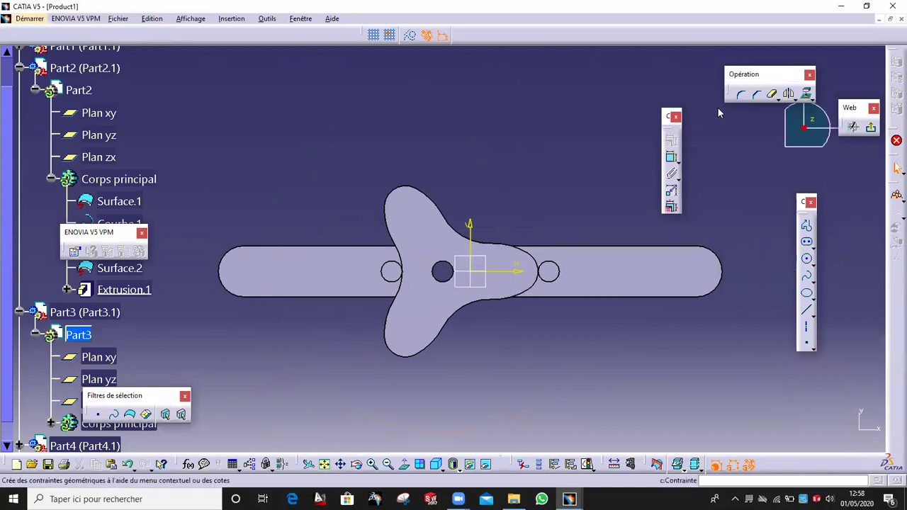
left_click_drag(735, 113, 739, 124)
left_click(805, 294)
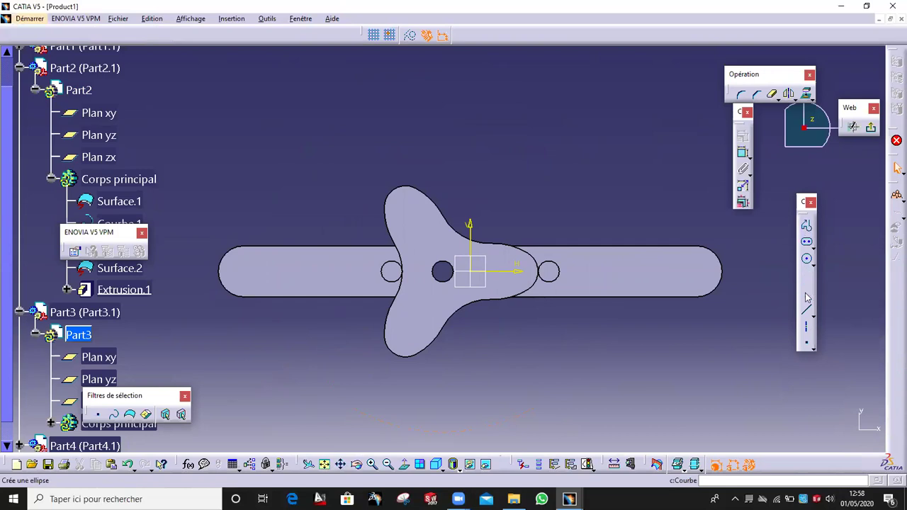
left_click(813, 244)
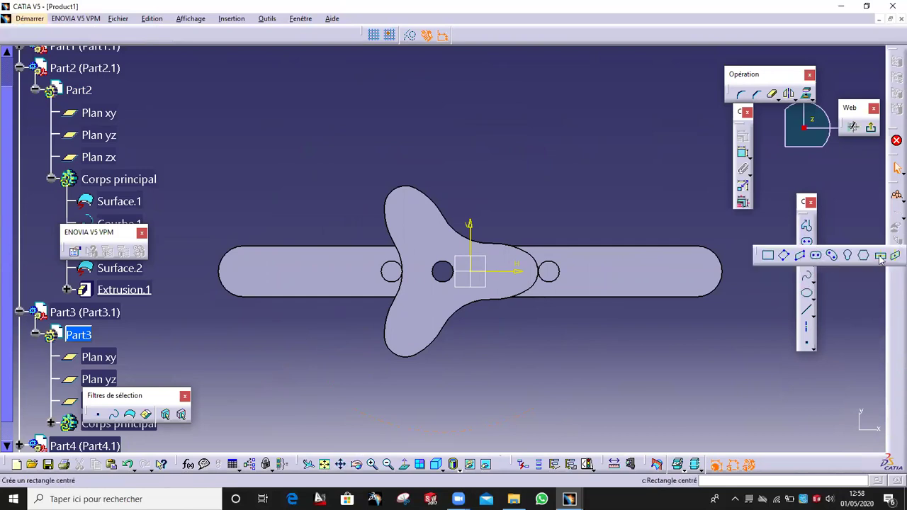
left_click(806, 258)
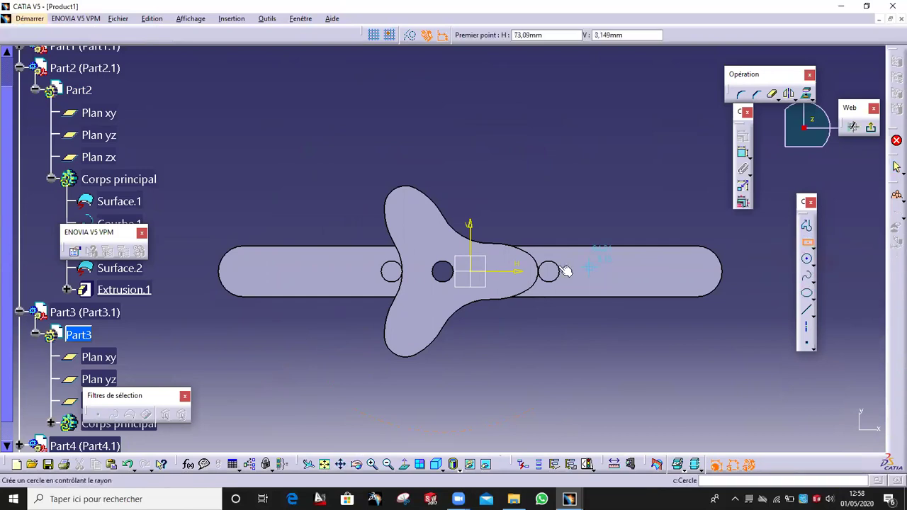
left_click(471, 272)
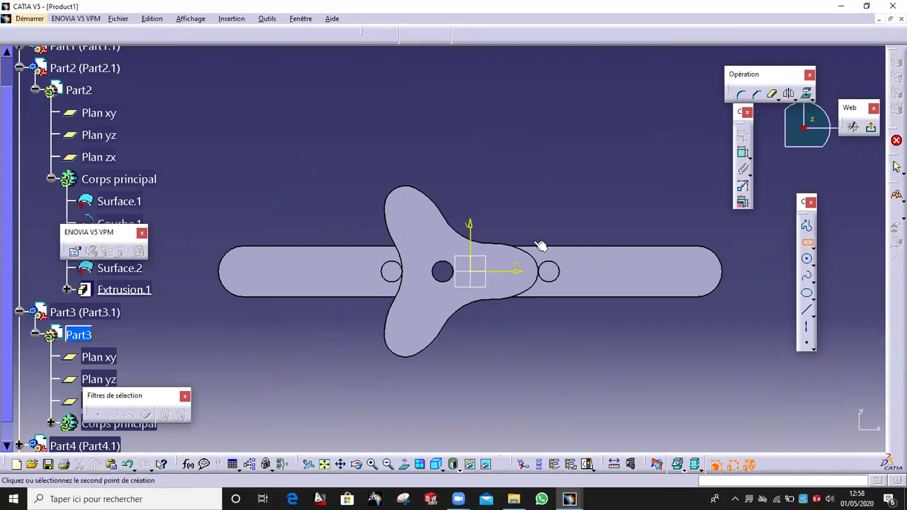
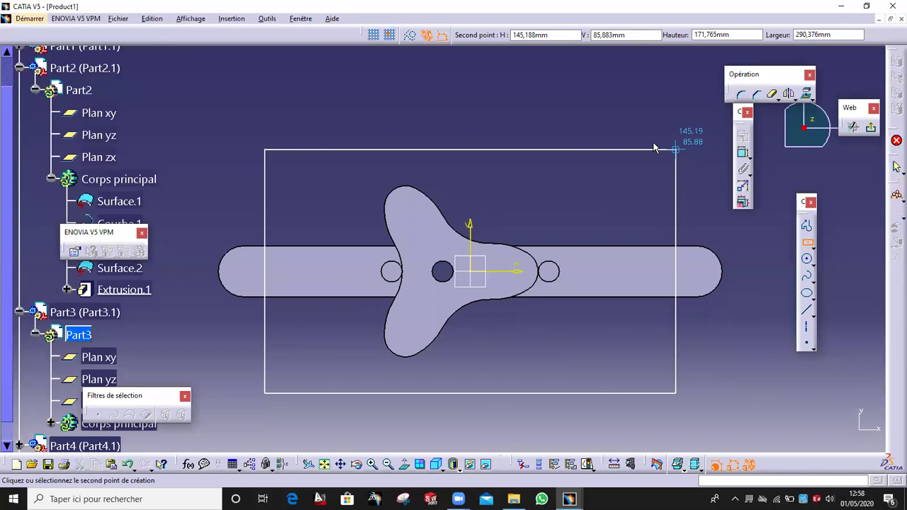
left_click(653, 144)
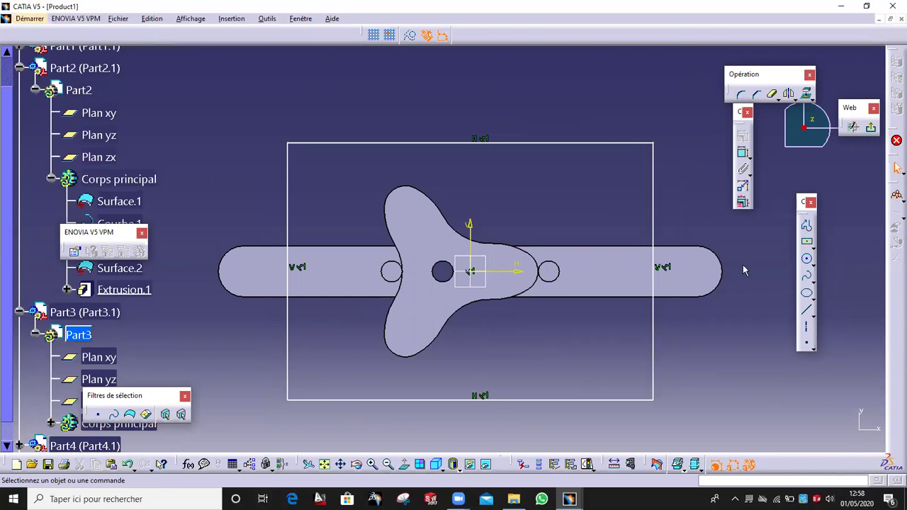
Leave the sketch and extrude the rectangle 15 mm away from the bar to form Part3's base plate
left_click(870, 127)
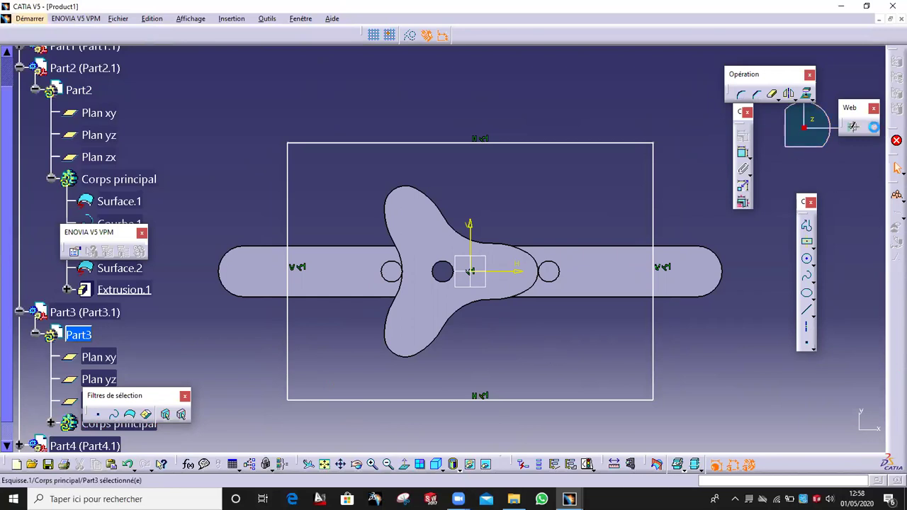
mouse_move(515, 215)
middle_mouse_down()
mouse_move(611, 259)
mouse_move(755, 171)
middle_mouse_up()
left_click(725, 101)
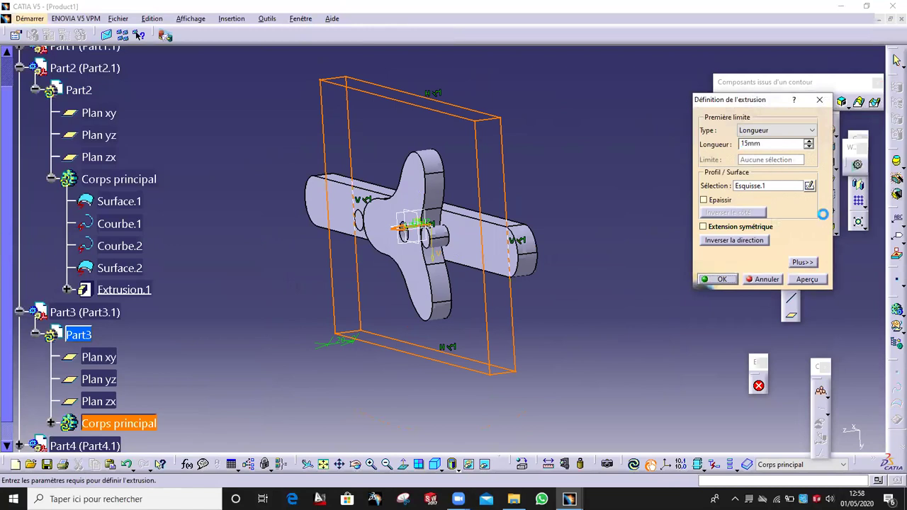
middle_click_drag(472, 146, 427, 169)
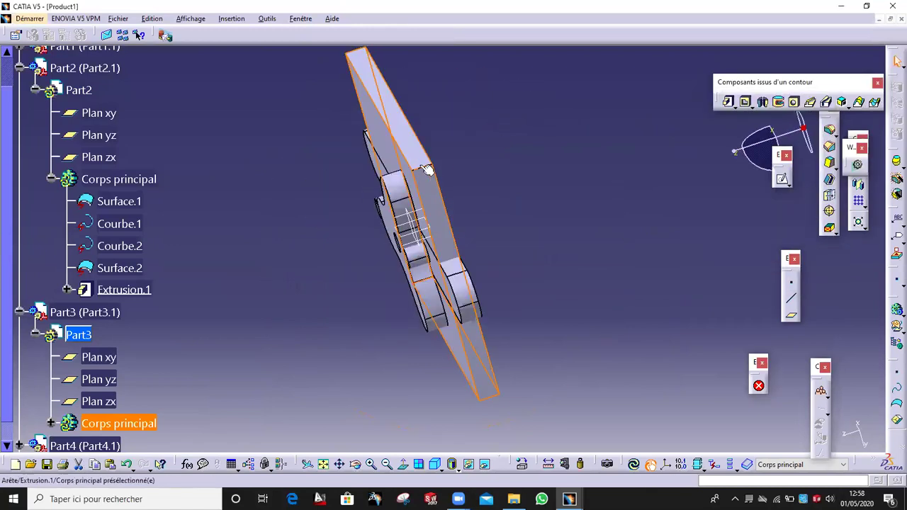
double_click(419, 166)
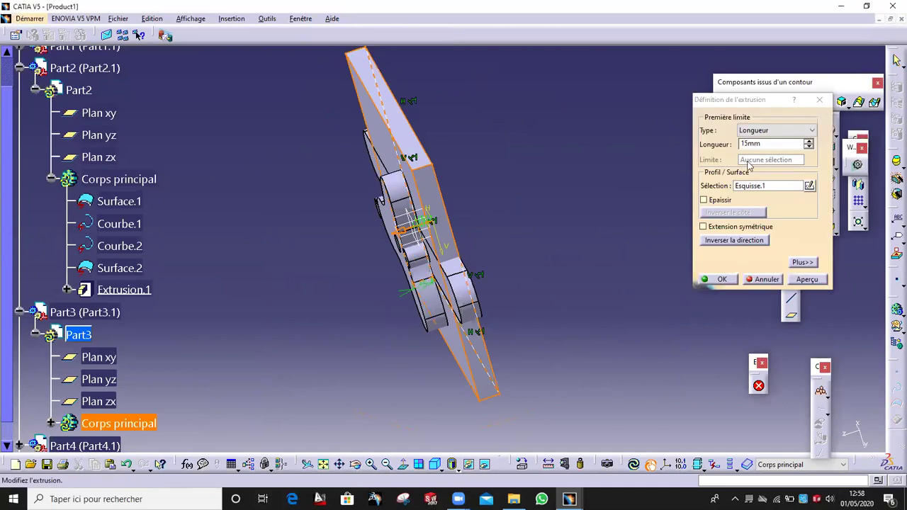
left_click(722, 279)
Open a sketch on the plate's narrow end face and project the bar's two side edges and rotor-side edge into it
middle_click_drag(554, 150, 425, 170)
left_click(458, 157)
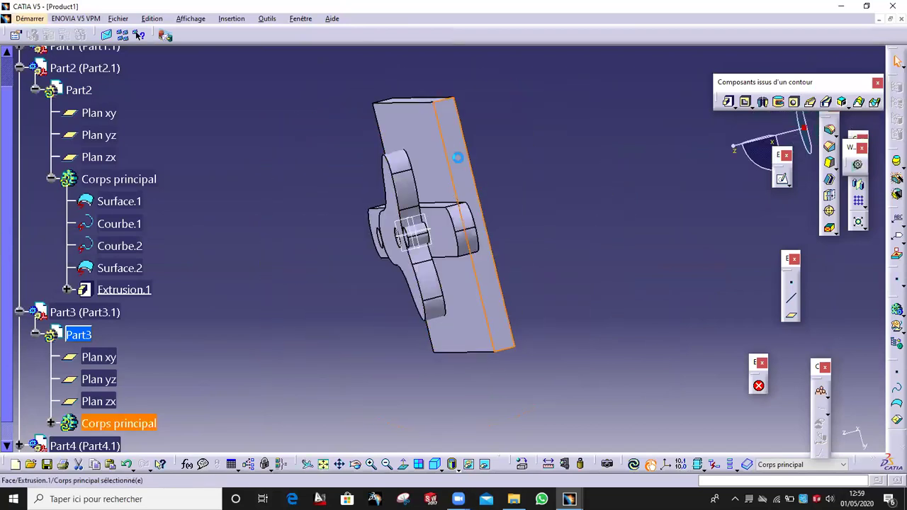
left_click(781, 178)
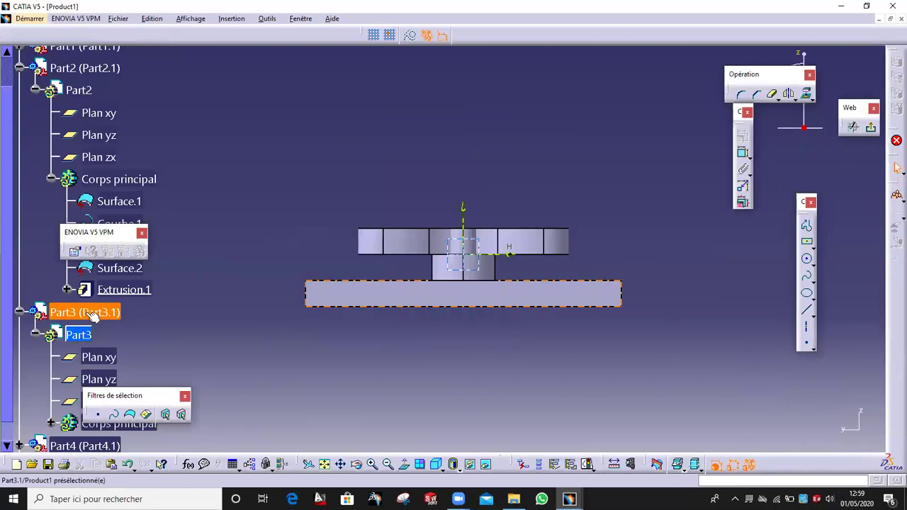
mouse_move(482, 349)
middle_mouse_down("ctrl")
mouse_move(489, 287)
mouse_move(502, 265)
middle_mouse_up("ctrl")
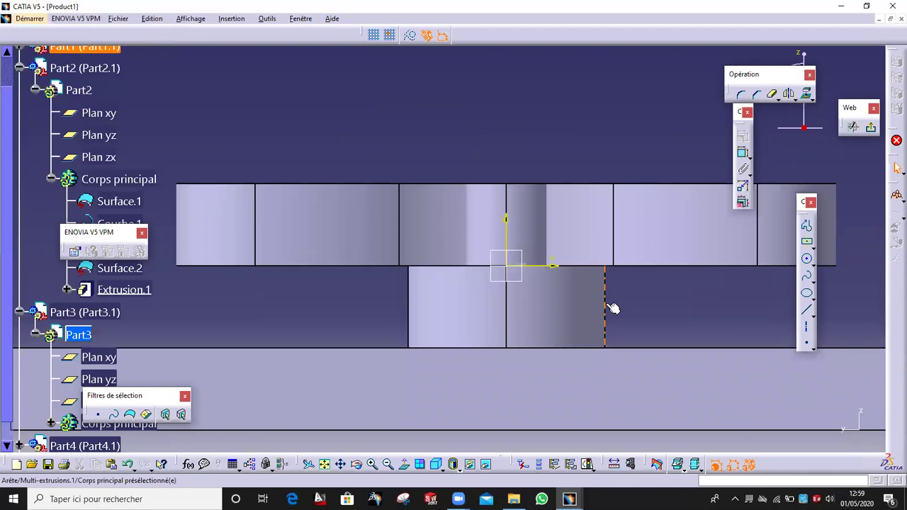
left_click(406, 309)
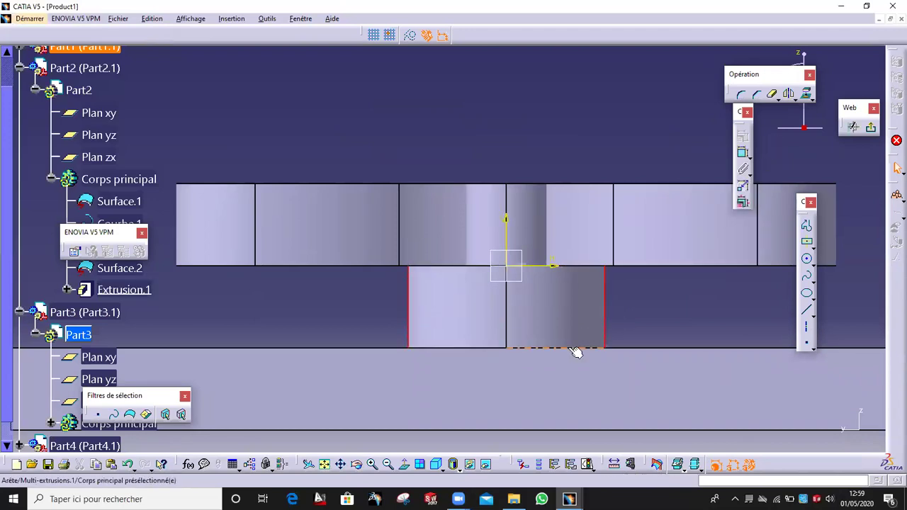
left_click(583, 267)
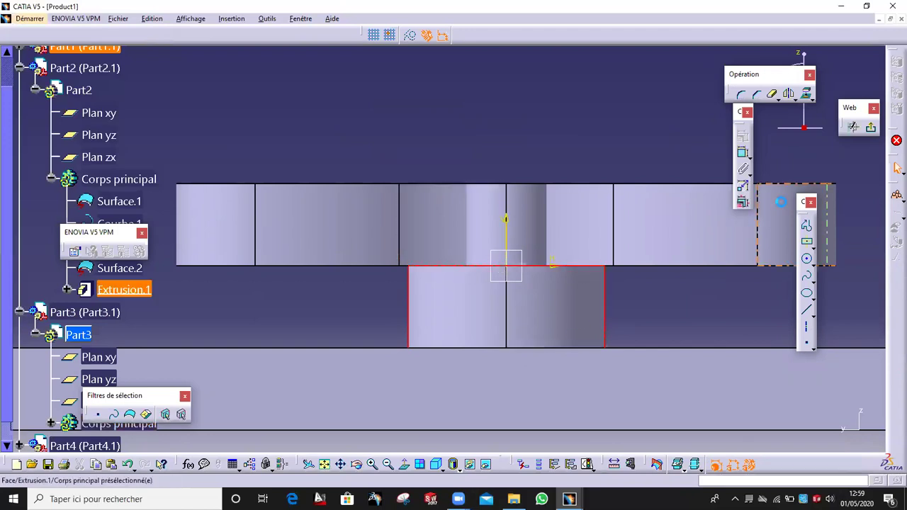
left_click(805, 100)
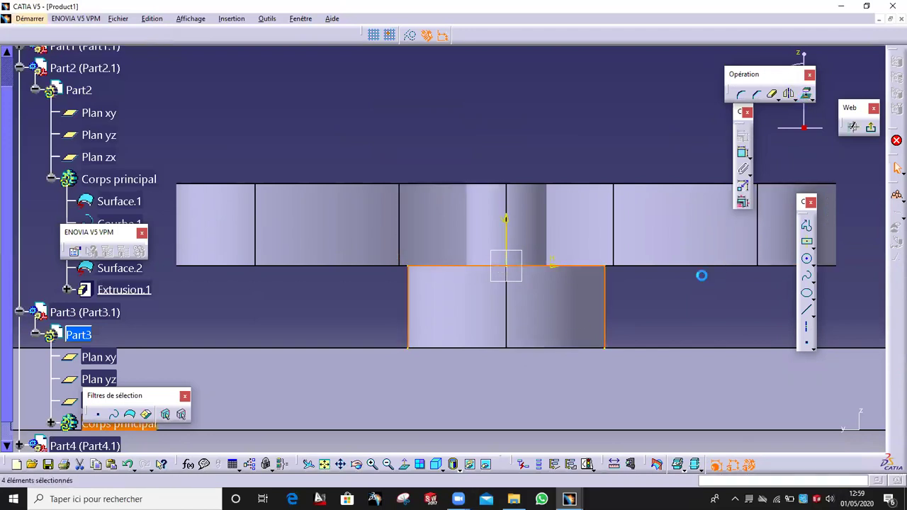
Draw half the guide profile from the bar's side edge out to H about 25 mm, up to V about 6 mm, and mirror it about the vertical axis
left_click(806, 225)
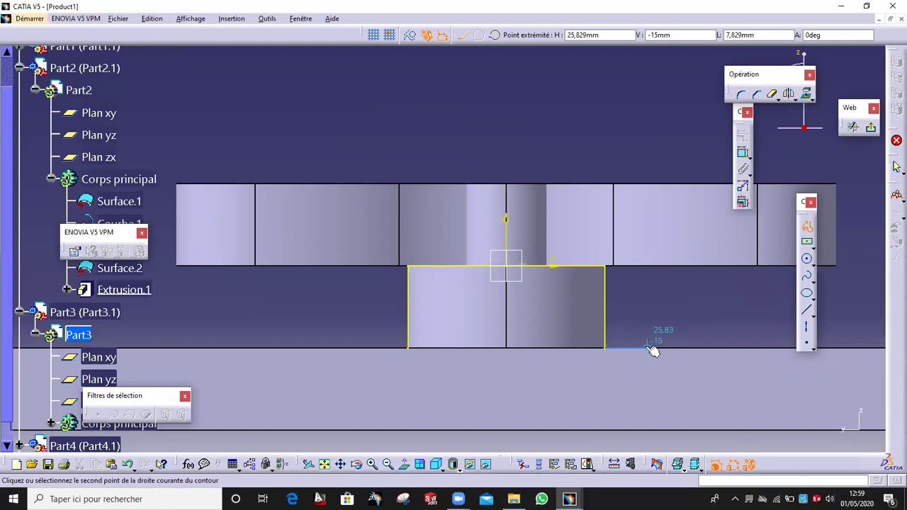
left_click(643, 348)
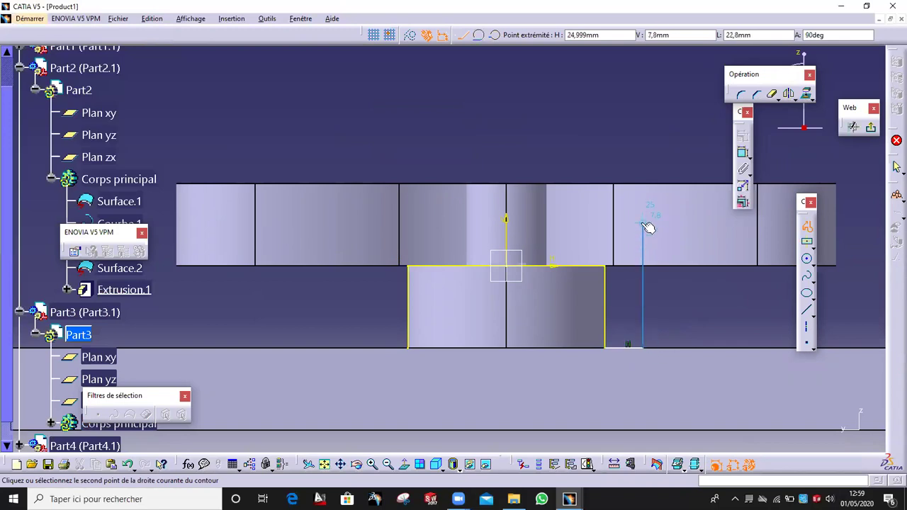
left_click(643, 231)
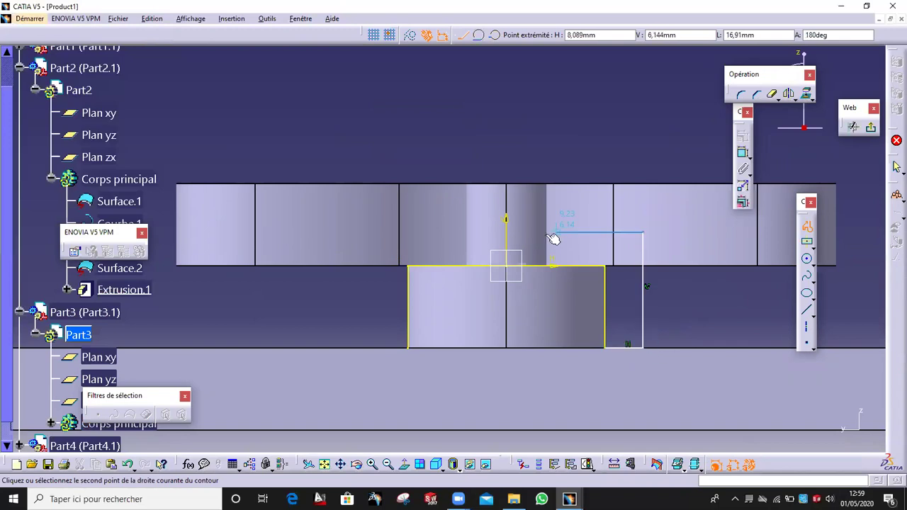
double_click(508, 232)
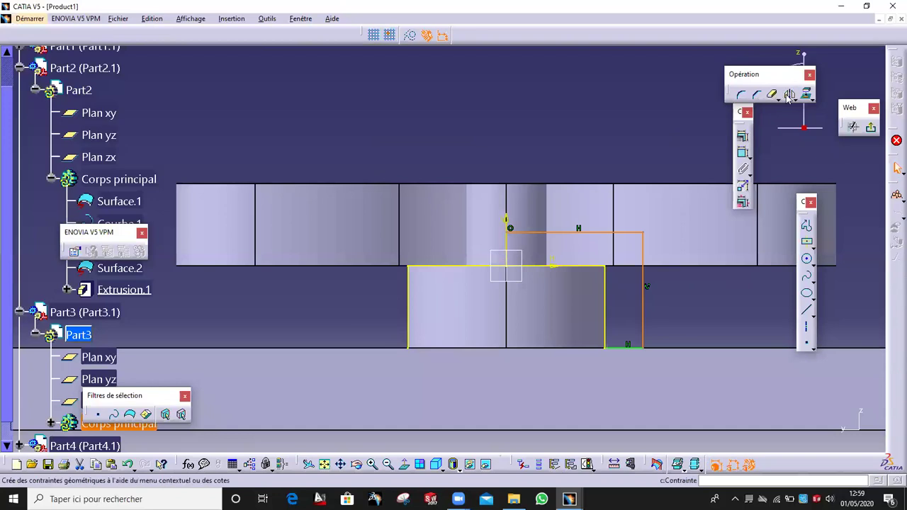
left_click(512, 243)
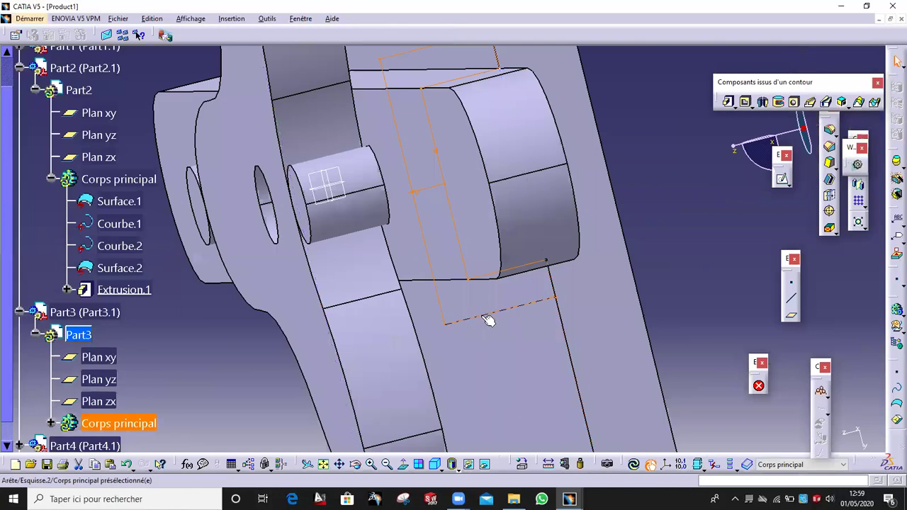
Reopen the guide sketch, mirror the short foot line along the plate about the vertical axis, and leave the sketch
double_click(480, 316)
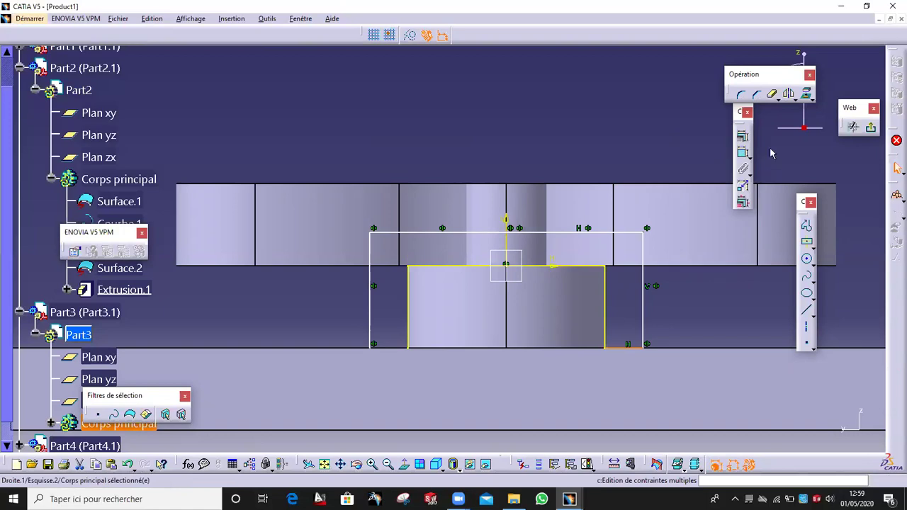
left_click(788, 94)
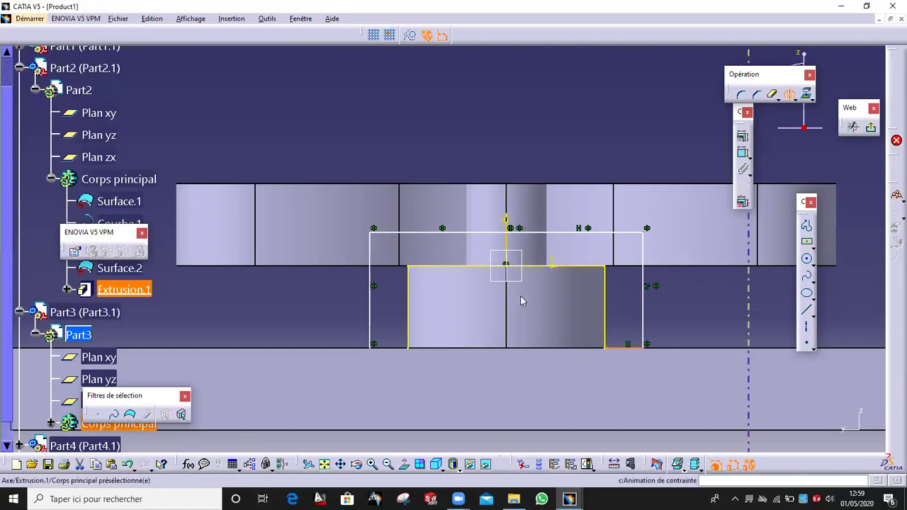
left_click(507, 241)
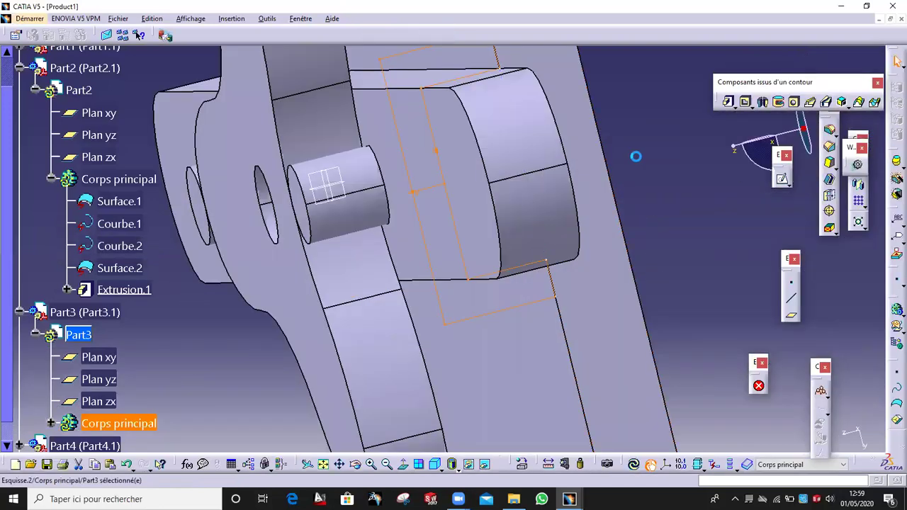
left_click(635, 157)
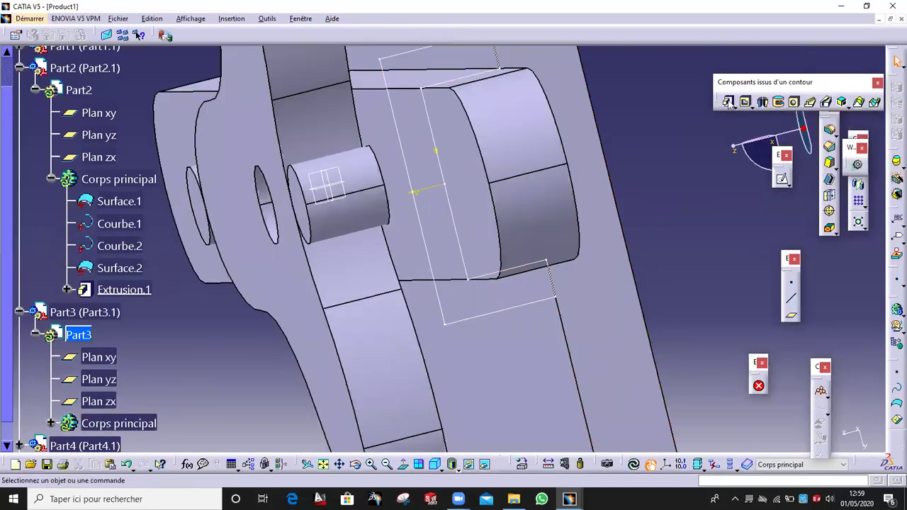
Extrude the guide profile 20 mm inward along the plate so it wraps around the sliding bar
left_click(728, 103)
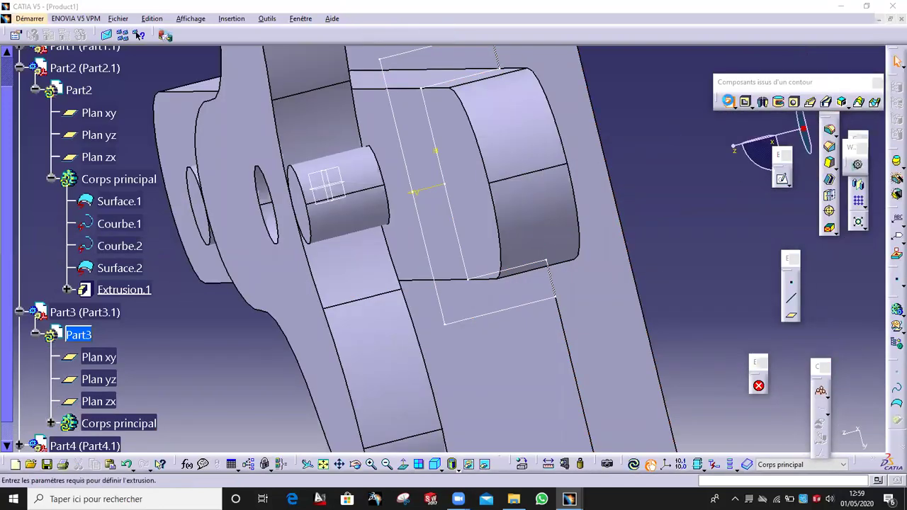
left_click(426, 240)
middle_click_drag(377, 207, 502, 196)
left_click(515, 192)
middle_click_drag(406, 217, 467, 245)
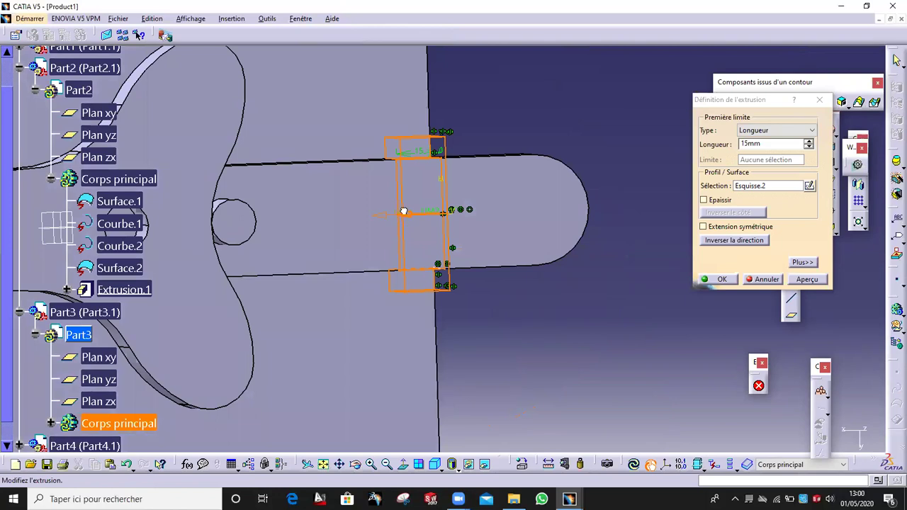
left_click_drag(403, 211, 395, 214)
middle_click_drag(482, 130, 436, 245)
left_click(717, 279)
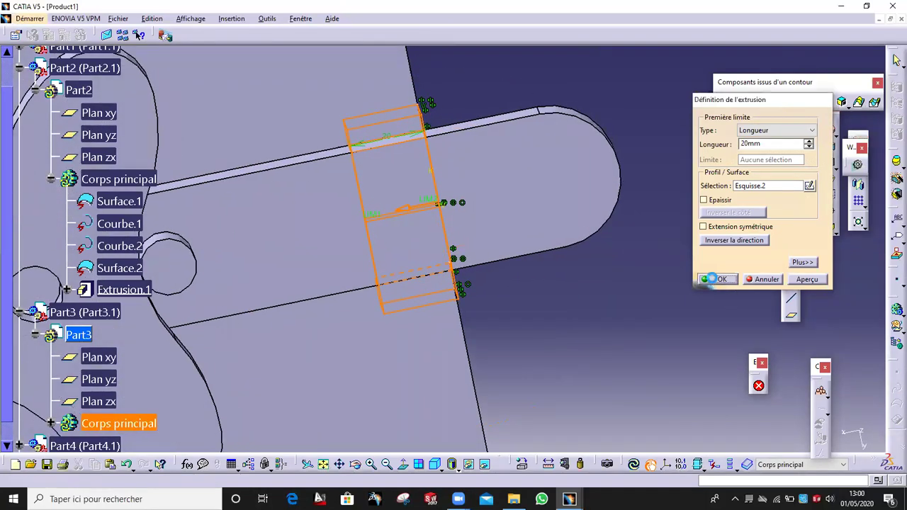
Expand Part3's Corps principal in the product tree and reposition the transformation toolbar in clear space
middle_click_drag(654, 276, 435, 225)
middle_click_drag(557, 275, 735, 230)
scroll(64, 347, "down", 2)
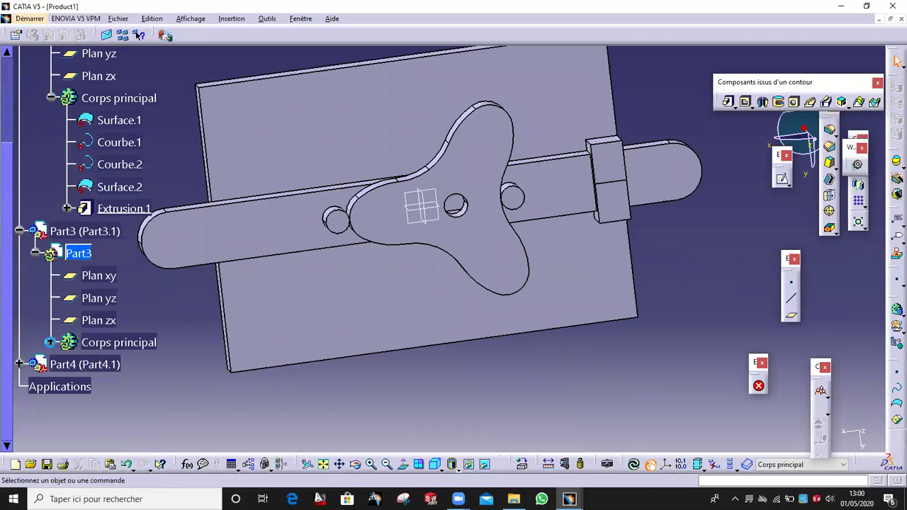
left_click(49, 342)
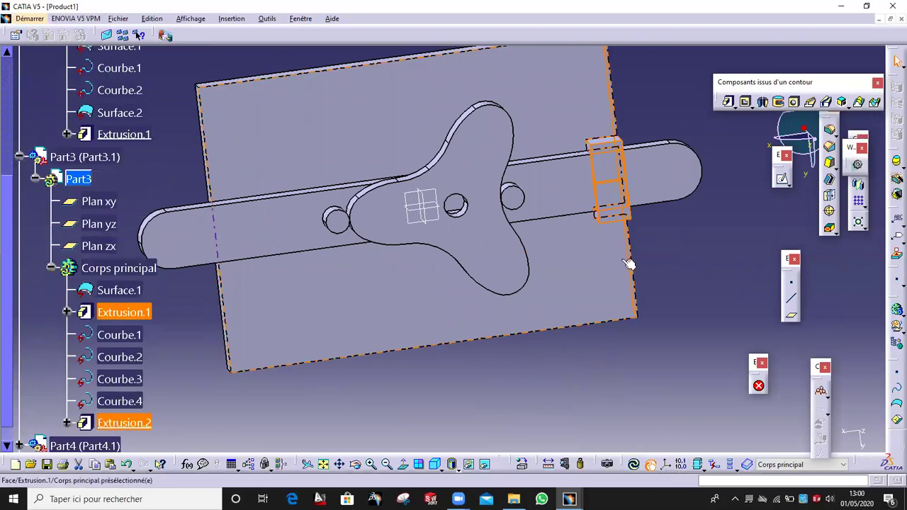
left_click(852, 145)
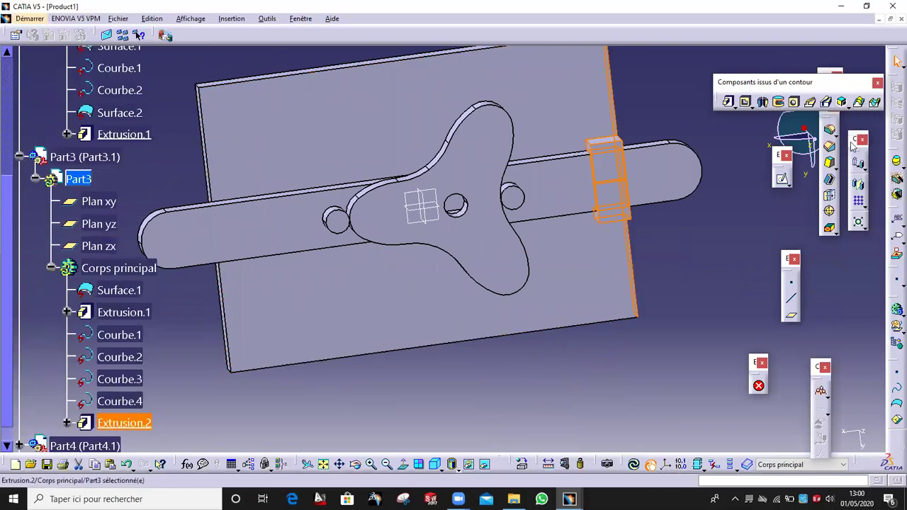
left_click_drag(850, 204, 847, 209)
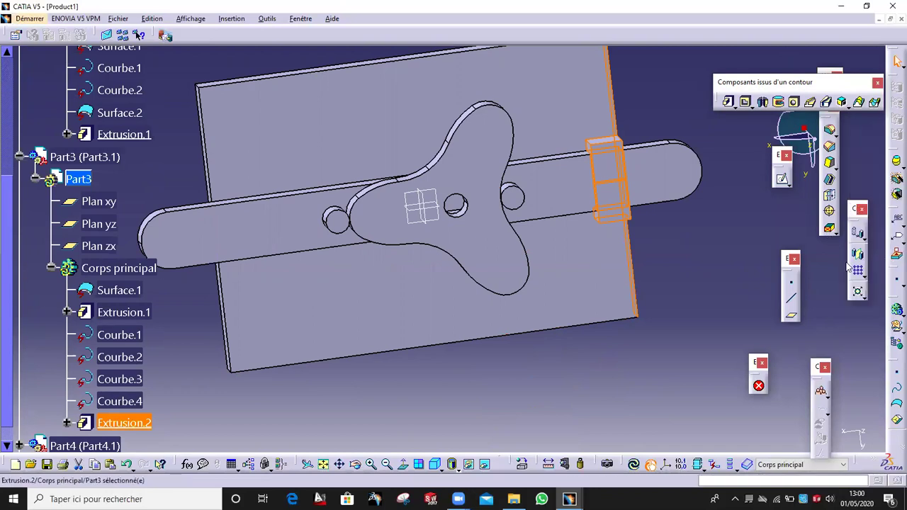
left_click_drag(848, 264, 831, 304)
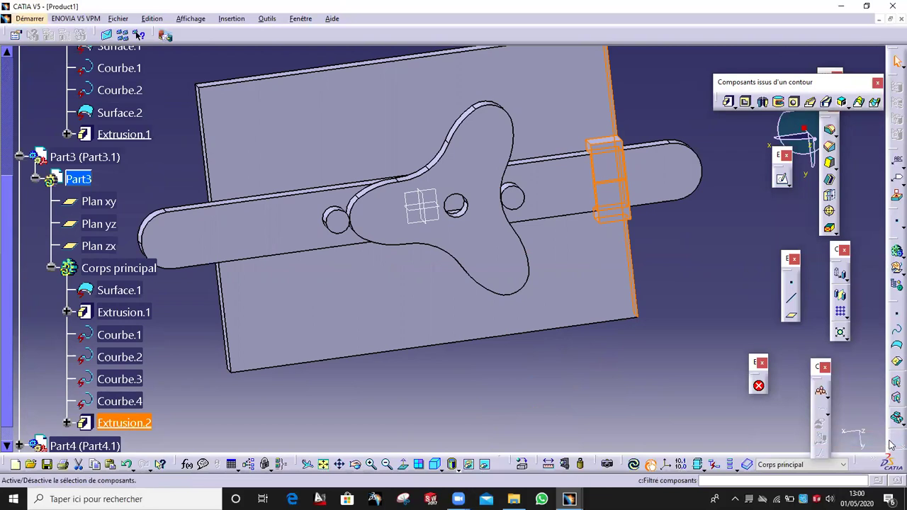
right_click(891, 445)
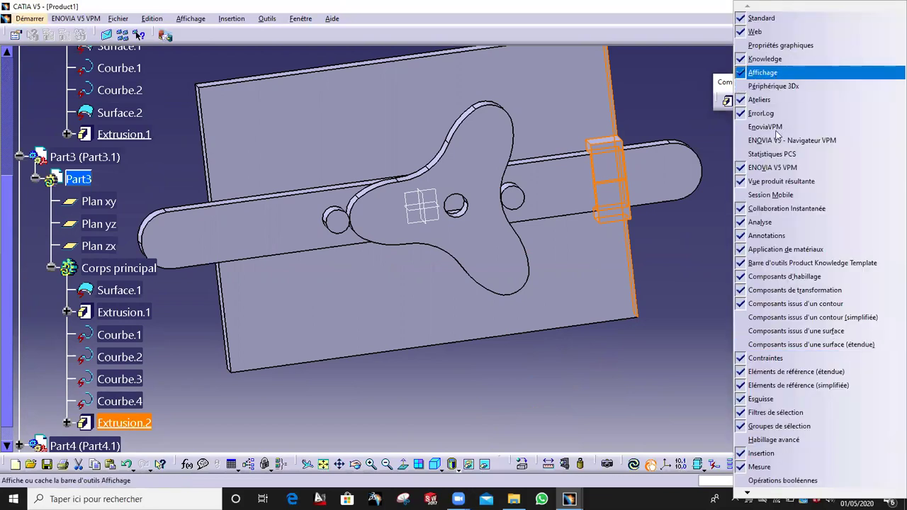
left_click(700, 350)
Mirror the guide extrusion about Part3's Plan yz to create the guide at the plate's opposite end
left_click(841, 296)
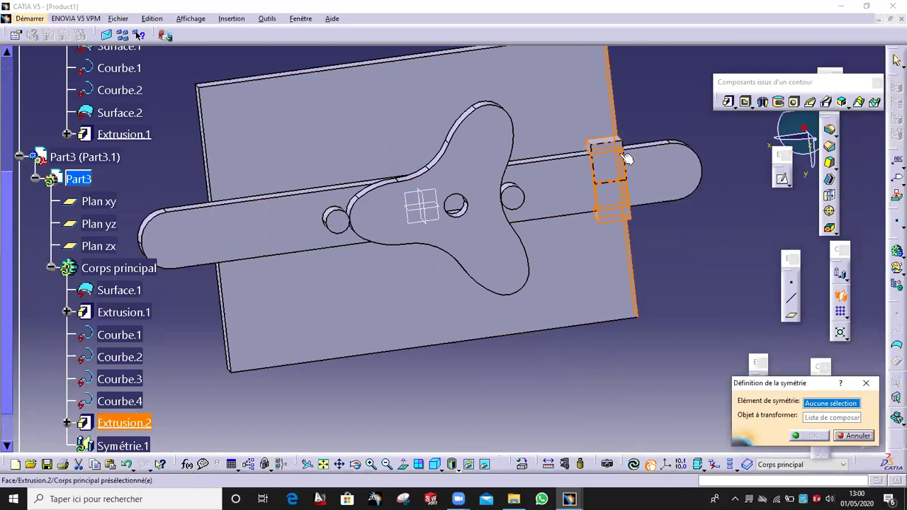
left_click(427, 204)
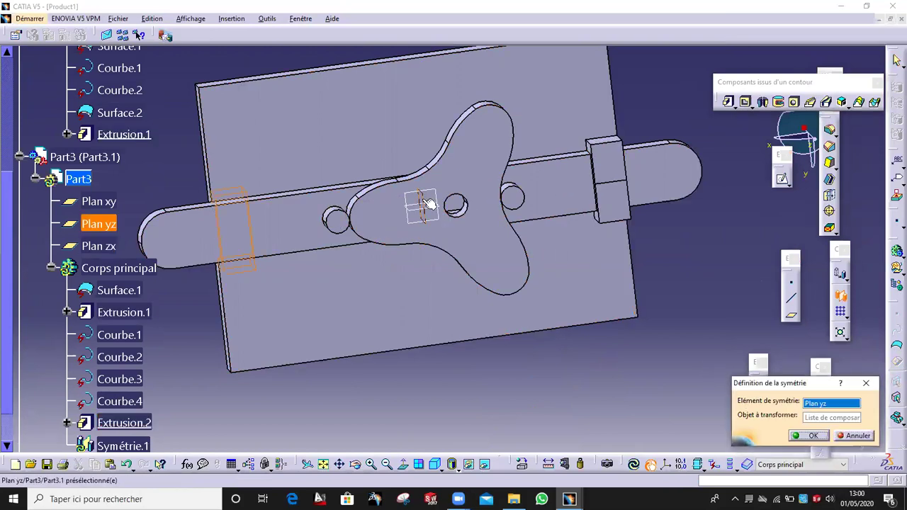
left_click(793, 437)
Review the base plate's extrusion definition and close it without editing
middle_click_drag(496, 301, 337, 140)
double_click(363, 125)
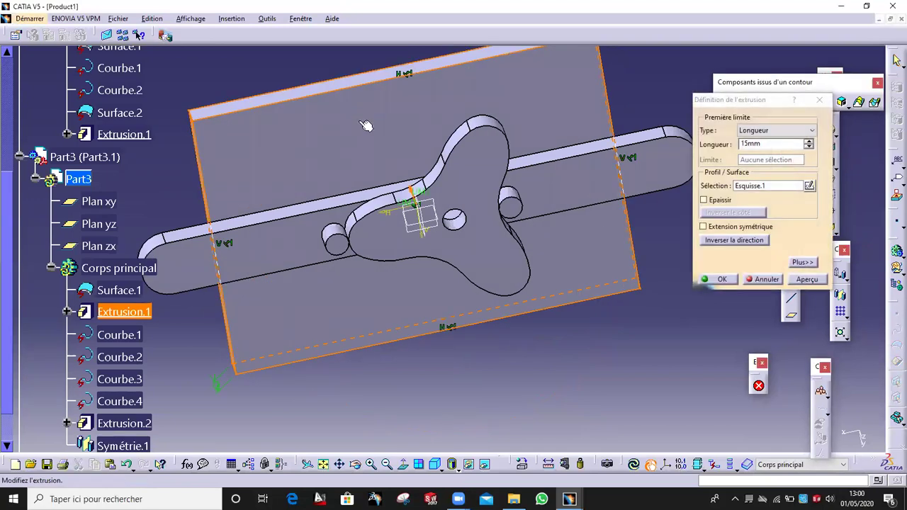
left_click(714, 280)
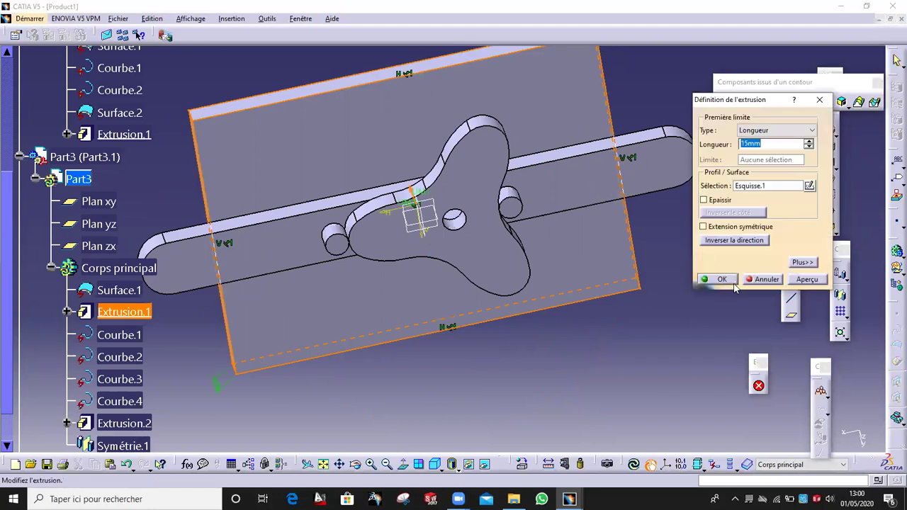
left_click(729, 280)
Open a sketch on the plate's rotor-side face, project the rotor's hole circle into it, and leave the sketch
middle_click_drag(623, 298, 490, 210)
left_click(781, 178)
left_click(472, 196)
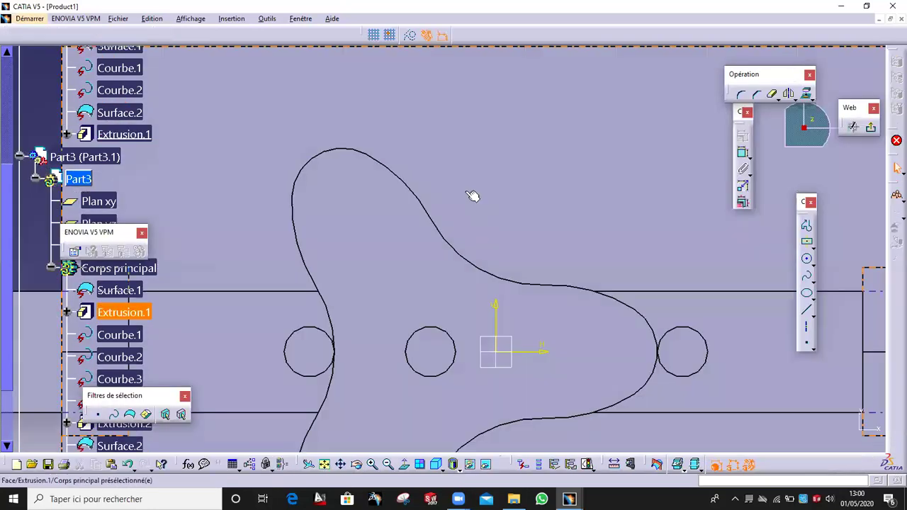
left_click(453, 336)
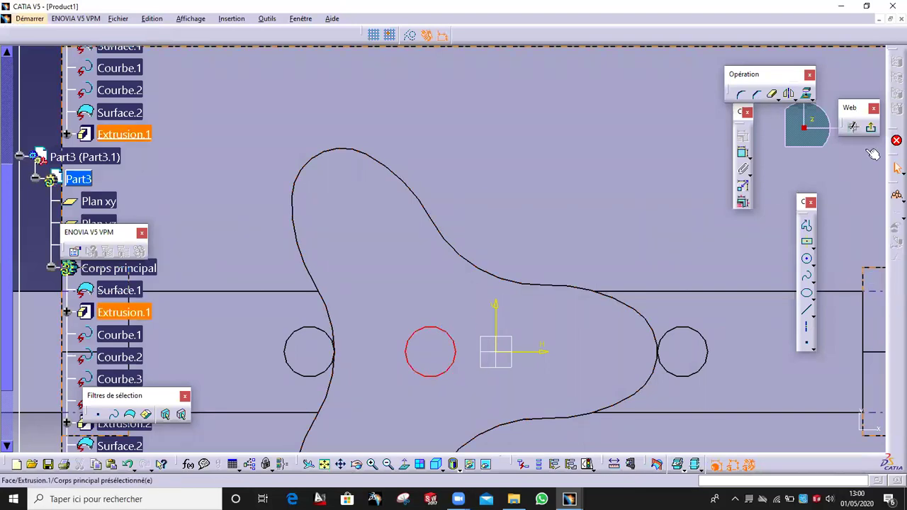
left_click(806, 93)
mouse_move(626, 207)
middle_mouse_down("ctrl")
mouse_move(638, 272)
mouse_move(671, 218)
middle_mouse_up("ctrl")
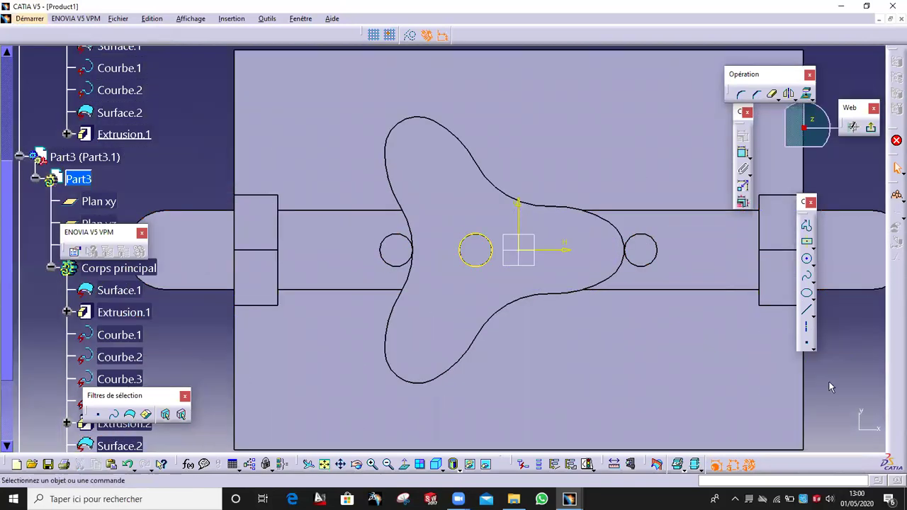
middle_click_drag(607, 279, 410, 277)
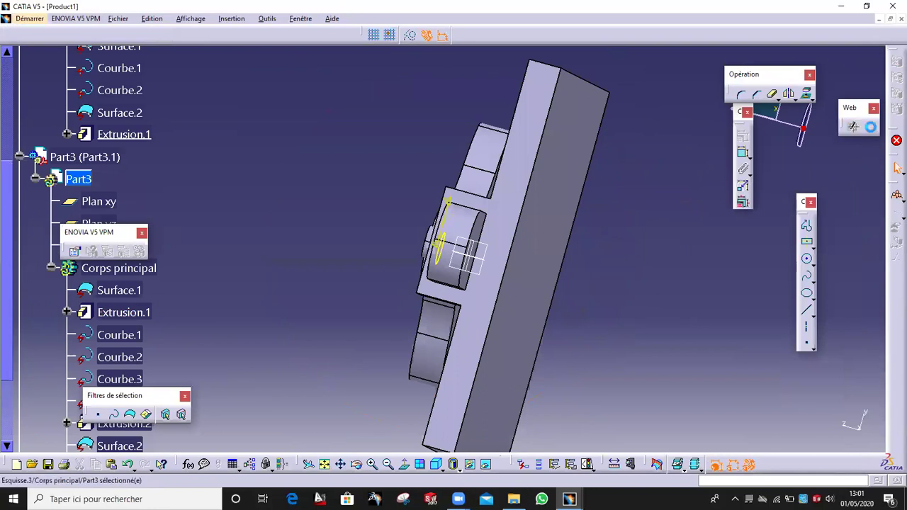
left_click(896, 168)
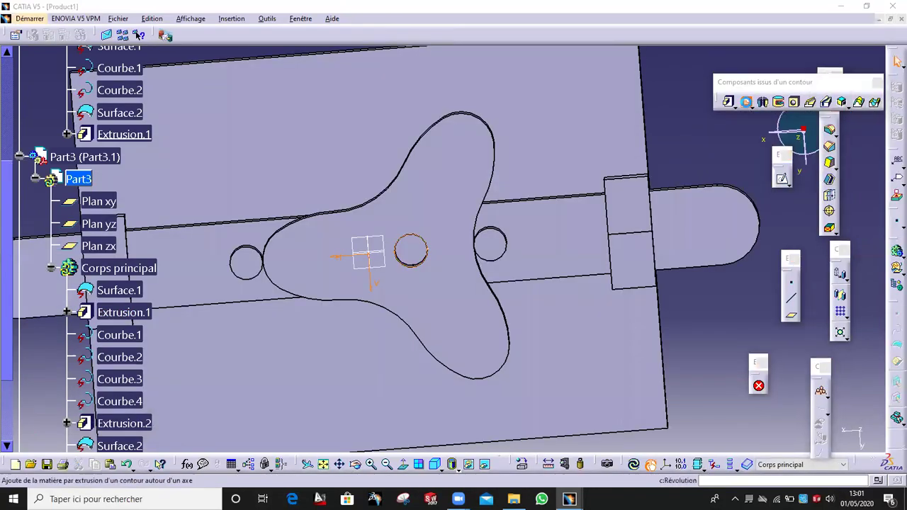
Cut the projected circle through the base plate as a pocket with the limit type Jusqu'au dernier
left_click(745, 101)
mouse_move(397, 248)
middle_mouse_down()
mouse_move(483, 248)
mouse_move(590, 169)
middle_mouse_up()
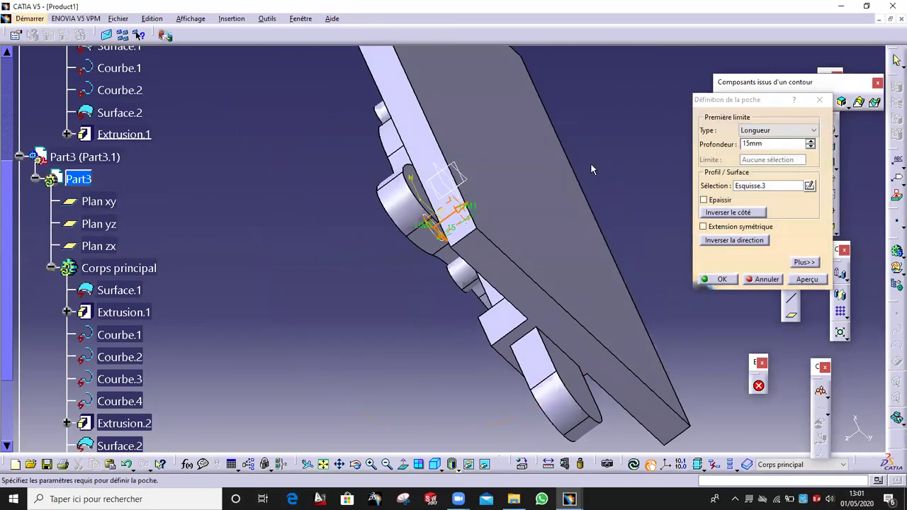
left_click(797, 128)
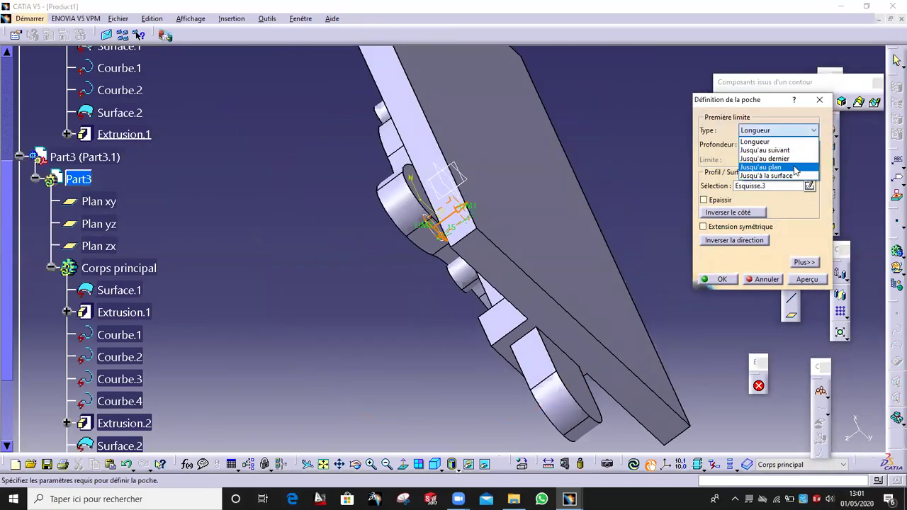
left_click(790, 159)
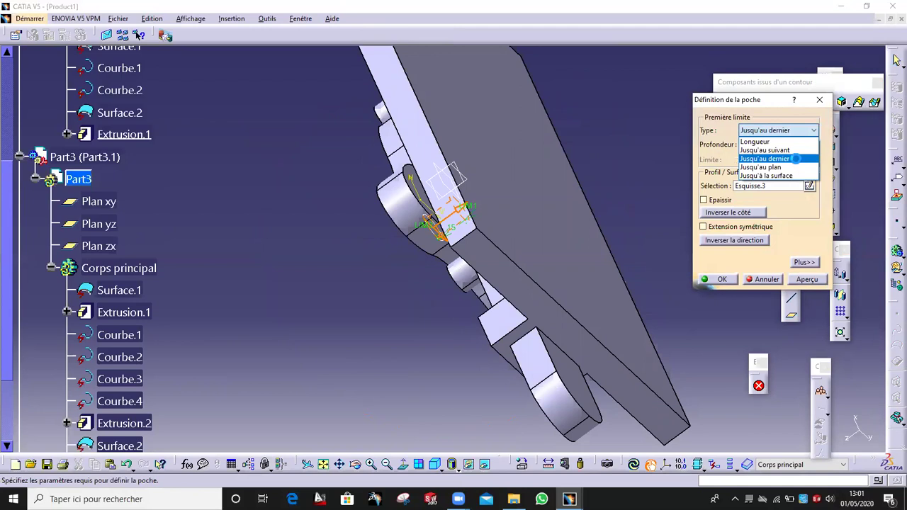
left_click(726, 281)
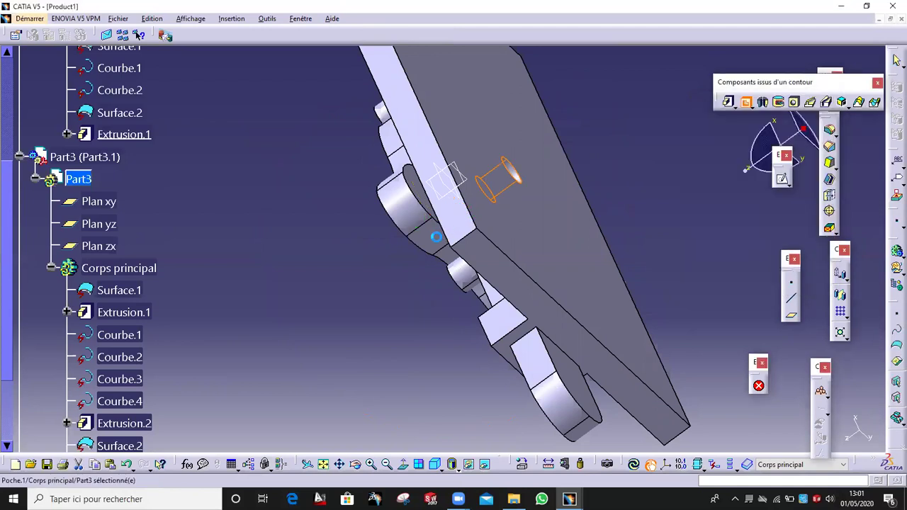
Collapse Part3 in the product tree and expand Part4 down to its Corps principal for editing
left_click(17, 156)
left_click(17, 179)
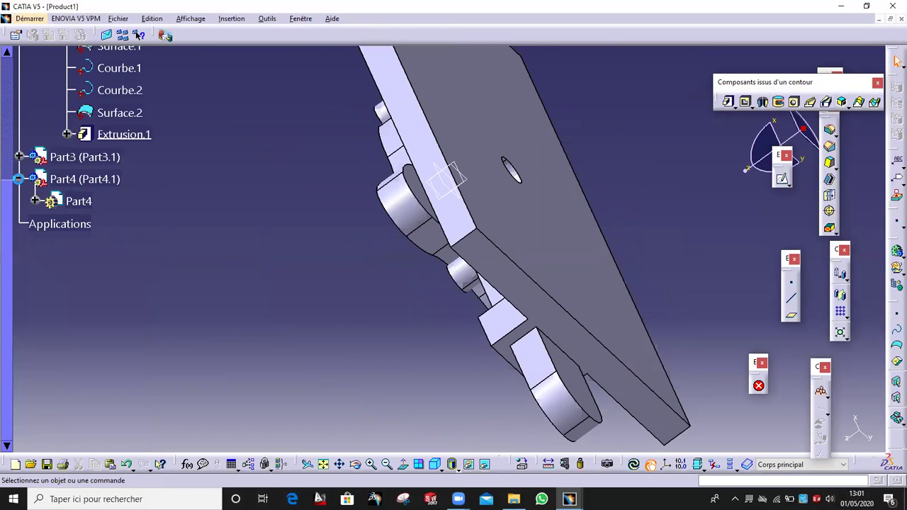
left_click(35, 202)
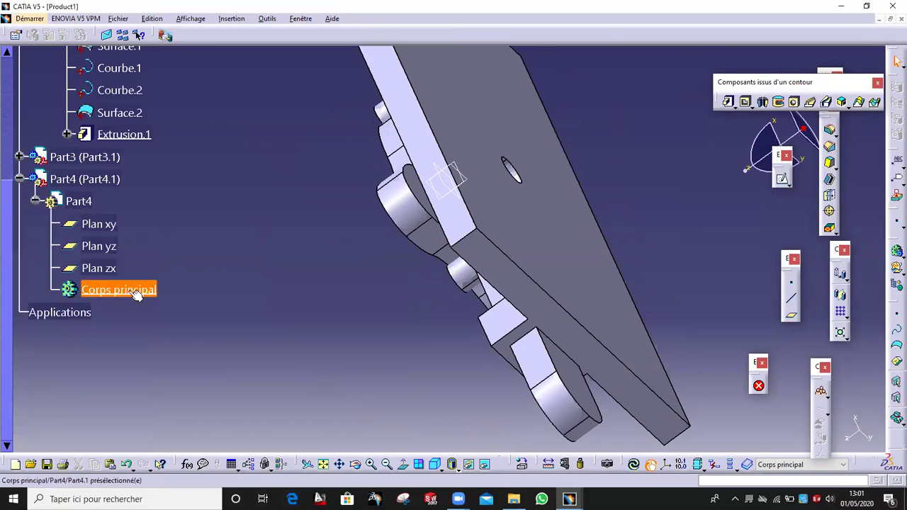
Open a Part4 sketch on the plate's back face, project the plate's hole edge into it, and leave the sketch
middle_click_drag(300, 205, 508, 116)
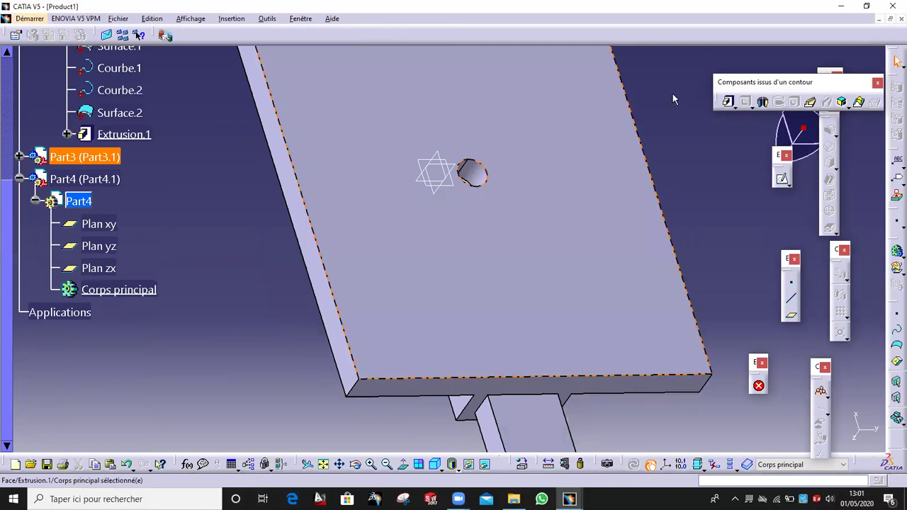
left_click(779, 179)
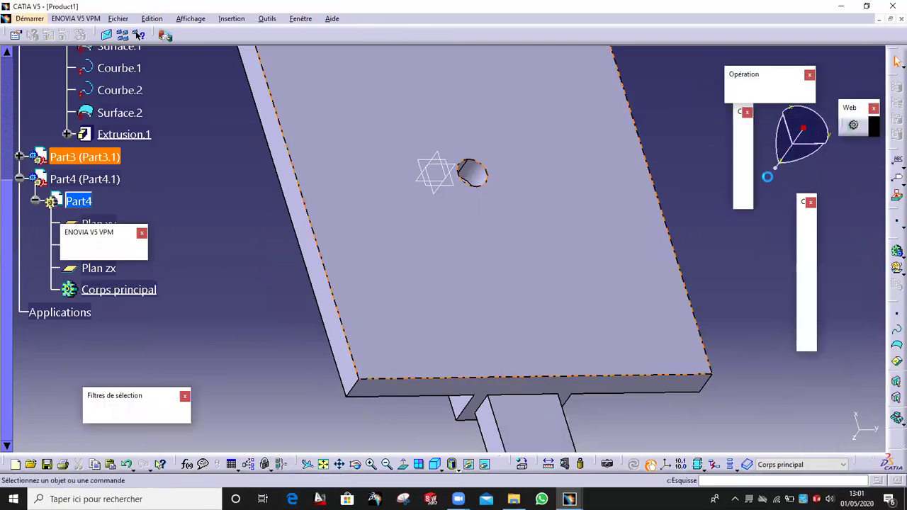
middle_click_drag(563, 175, 519, 206)
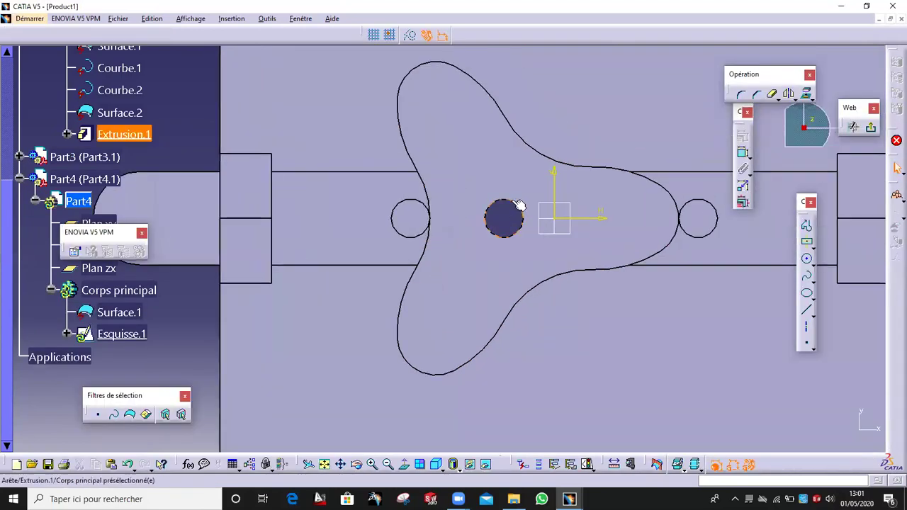
left_click(806, 94)
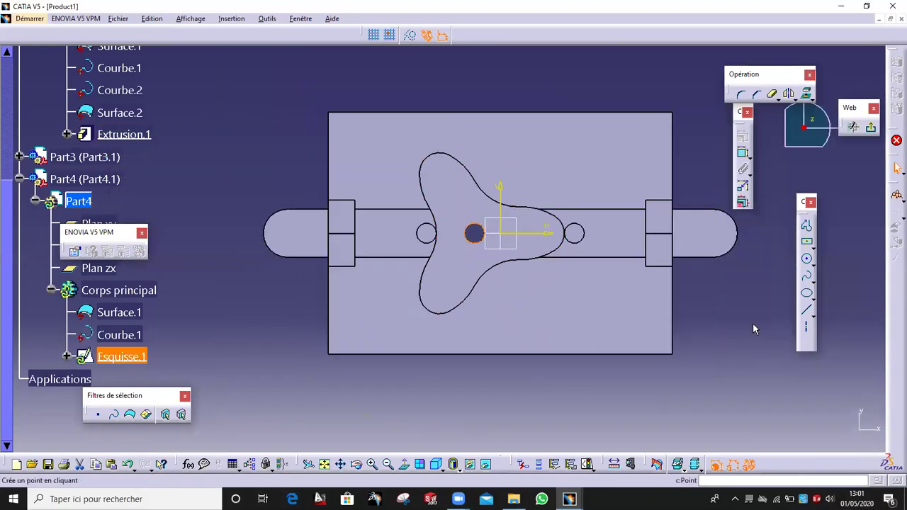
left_click(753, 328)
middle_click_drag(613, 135, 510, 262)
left_click(870, 126)
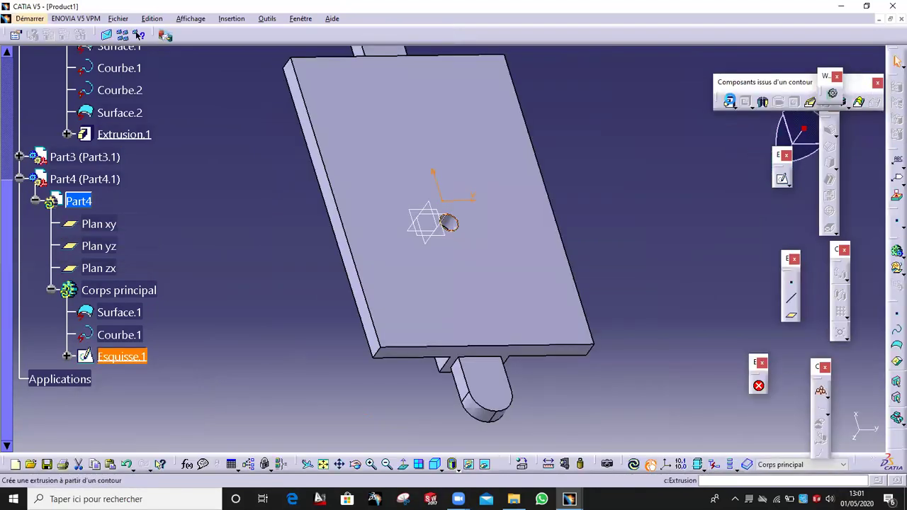
Extrude the projected circle as a pin with the limit type Jusqu'au plan, ending at the rotor's outer face
left_click(729, 101)
middle_click_drag(385, 170, 617, 166)
left_click(779, 130)
left_click(769, 170)
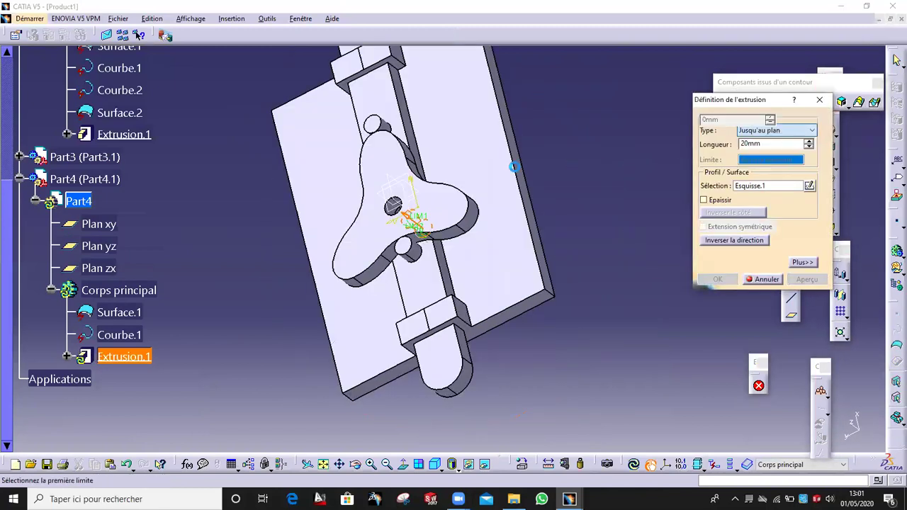
left_click(394, 161)
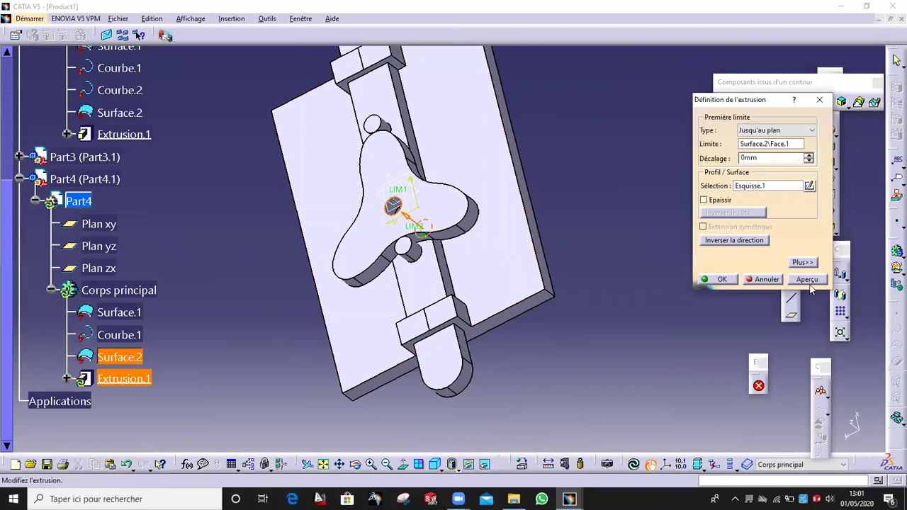
left_click(717, 279)
middle_click_drag(565, 183, 610, 120)
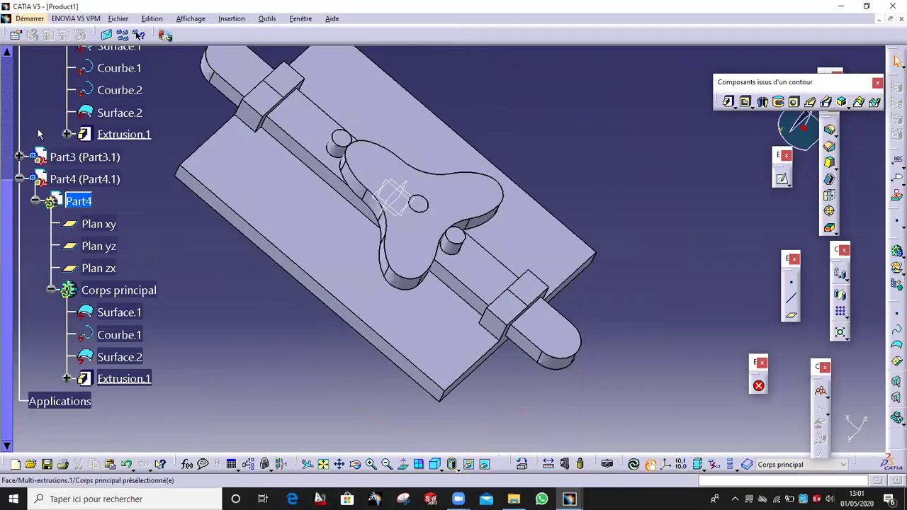
Apply the wood material Acajou from the material library to Part3's base plate
middle_click_drag(345, 383, 543, 454)
middle_click_drag(320, 257, 285, 250)
left_click(263, 219)
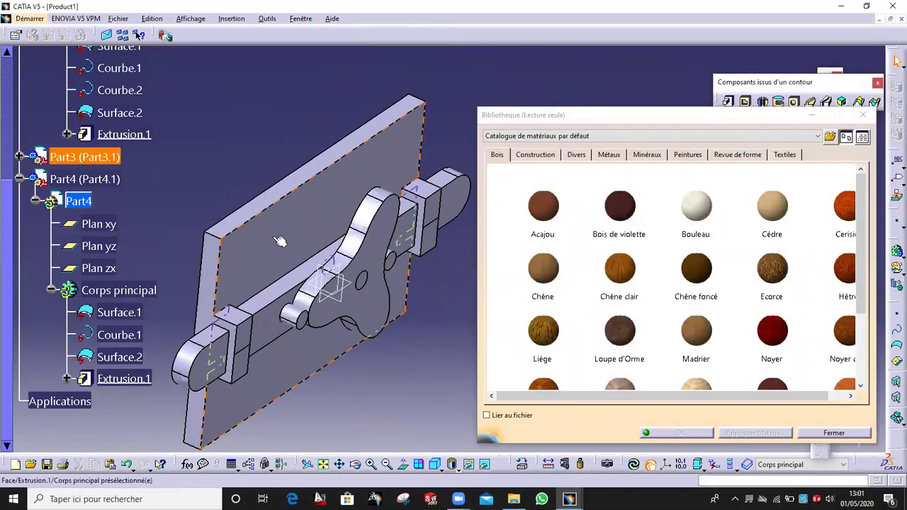
left_click(549, 217)
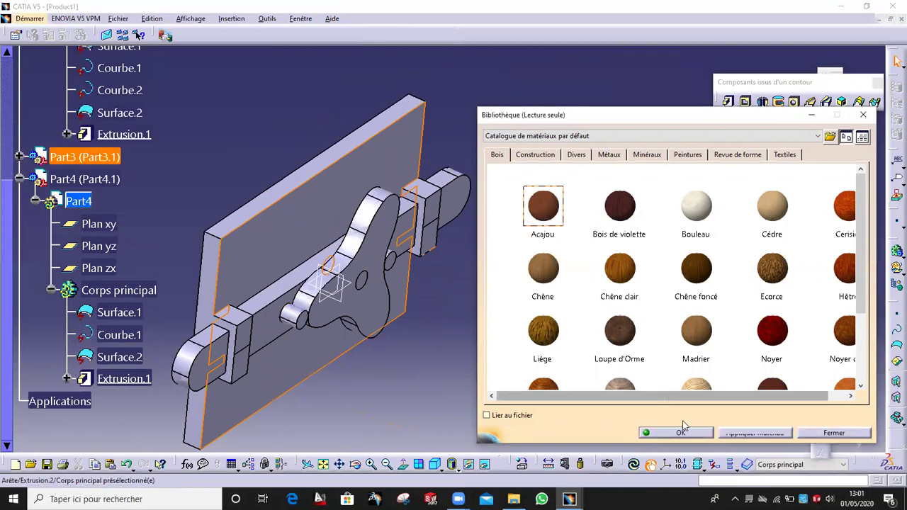
left_click(755, 436)
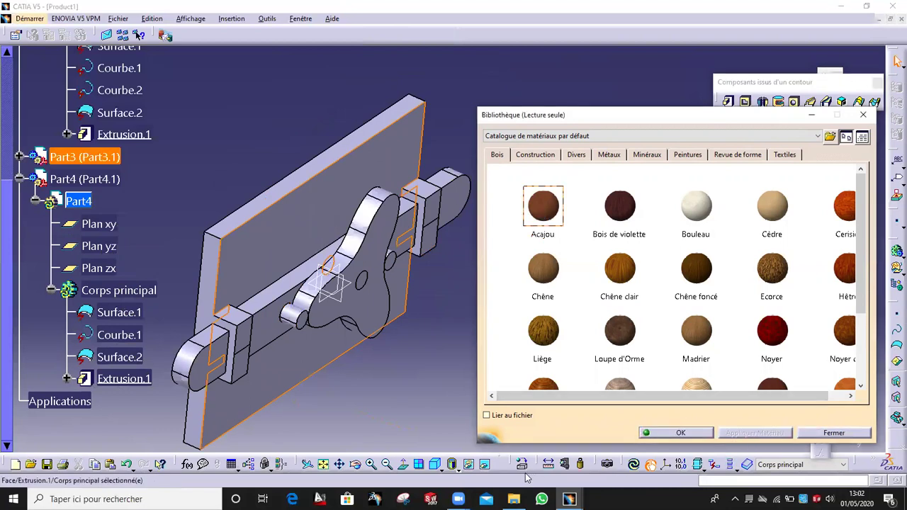
Change the display mode to realistic rendering with texture so the applied materials are rendered
left_click(457, 470)
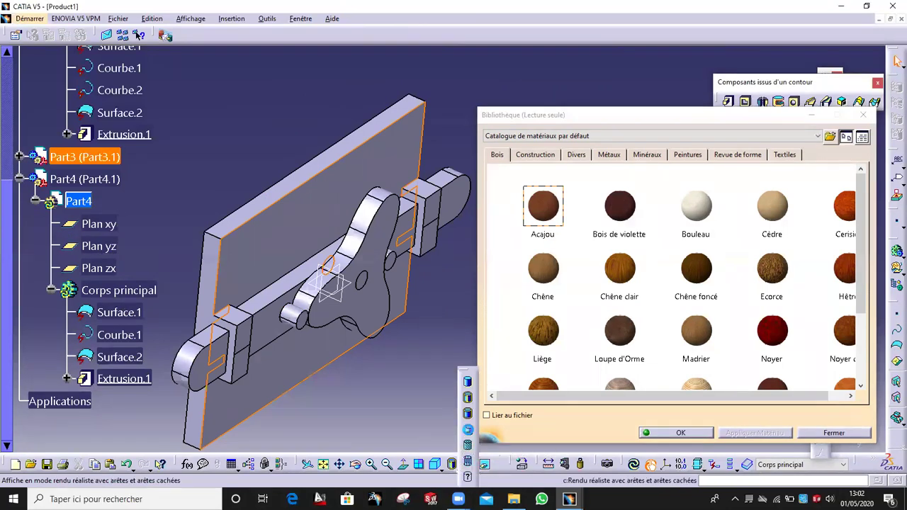
left_click(467, 430)
left_click(455, 466)
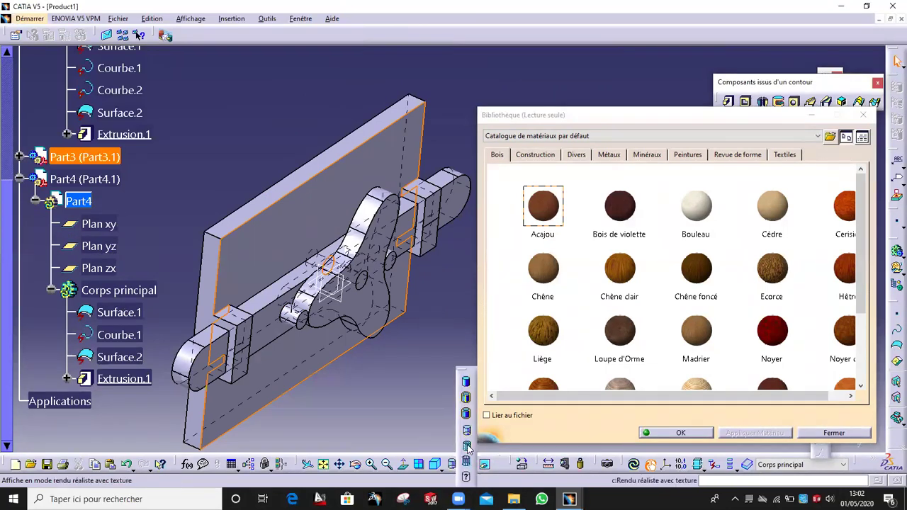
left_click(466, 446)
middle_click_drag(414, 410, 401, 213)
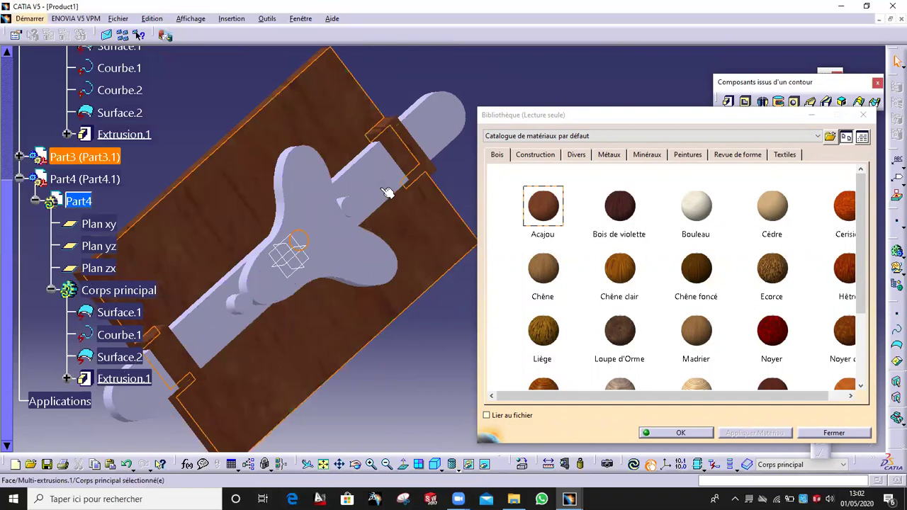
Apply the wood material Chêne clair to the slider bar
left_click(386, 193)
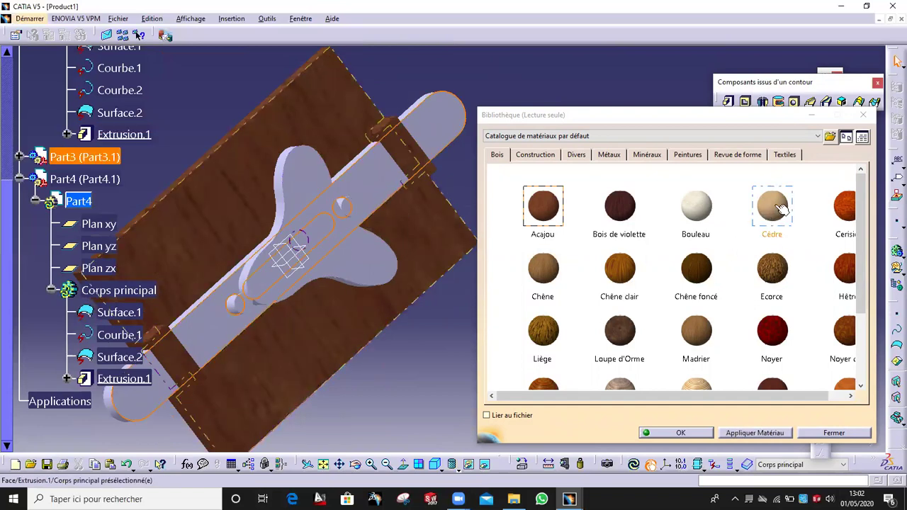
left_click(632, 274)
left_click(782, 434)
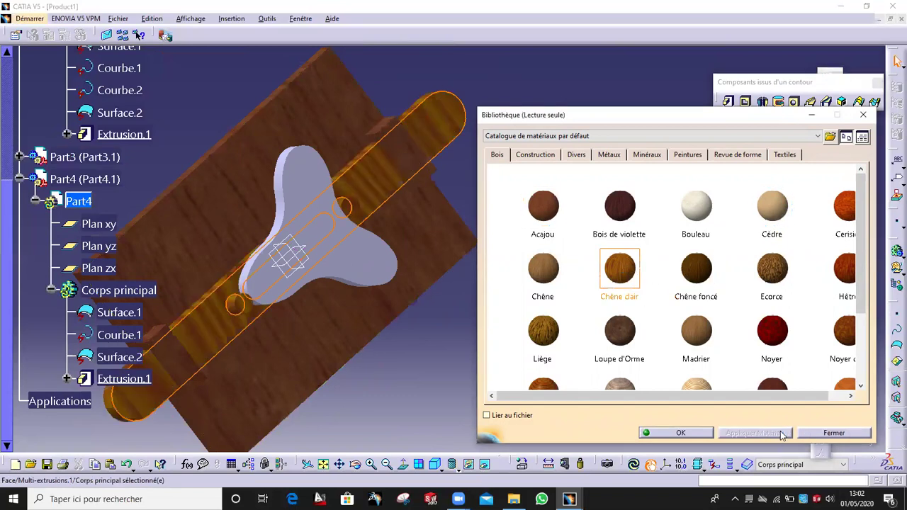
middle_click_drag(405, 218, 468, 278)
middle_click_drag(286, 221, 379, 260)
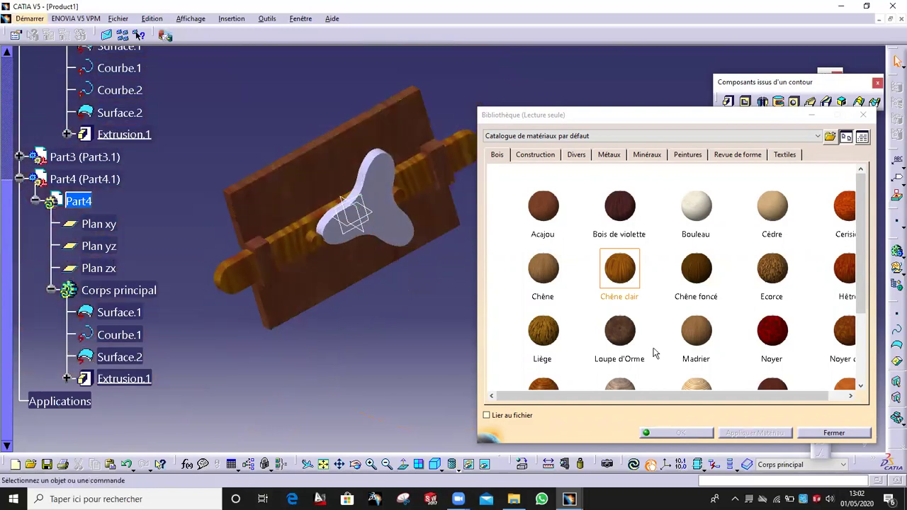
Apply the wood material Cèdre to the three-lobed rotor
left_click(453, 236)
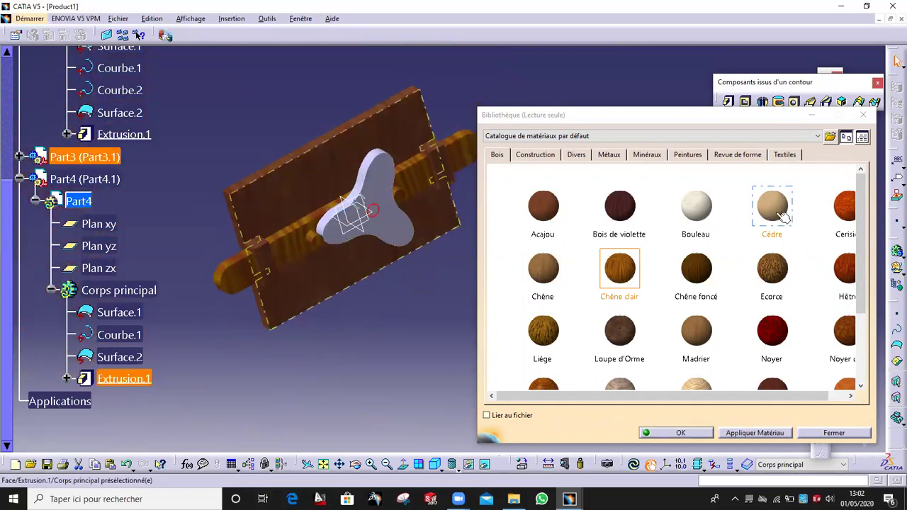
left_click(382, 187)
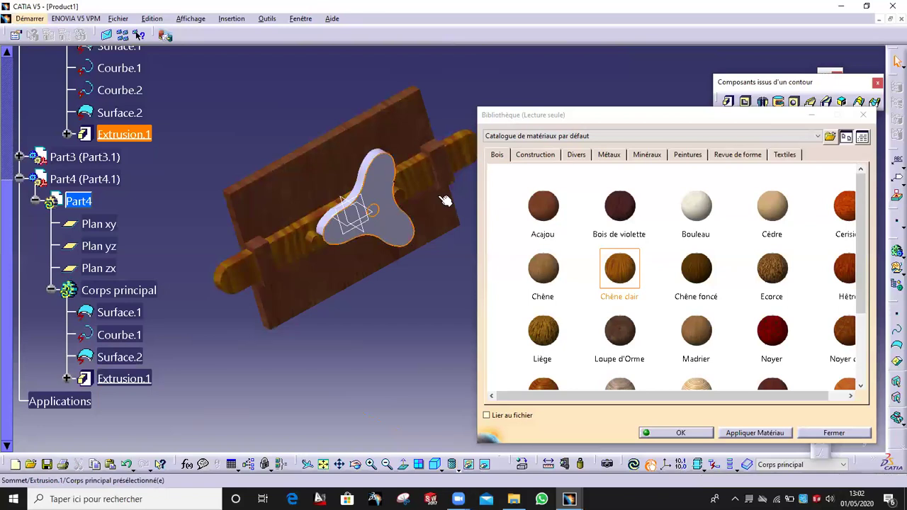
left_click(771, 207)
left_click(759, 433)
Apply the wood material Palissade 1 to Part4's pin and close the material library
middle_click_drag(425, 248, 425, 269)
scroll(738, 343, "down", 1)
scroll(720, 362, "down", 1)
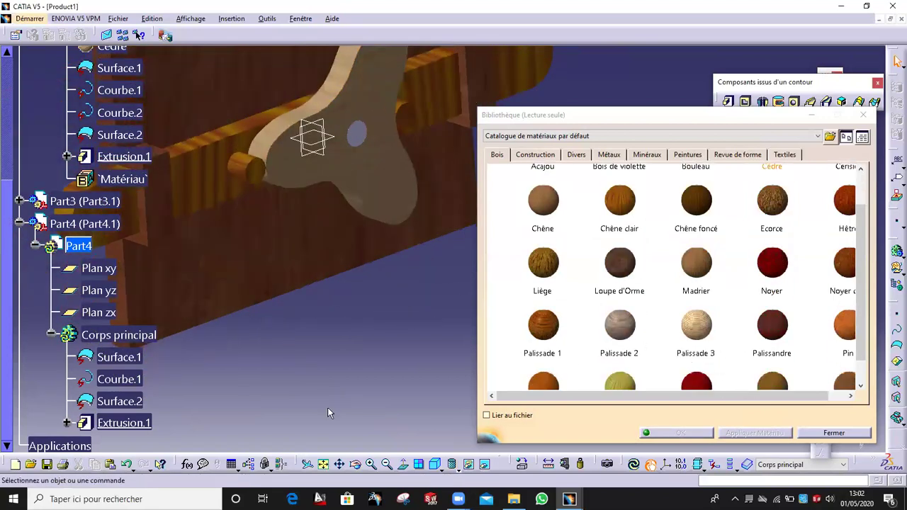
left_click(356, 135)
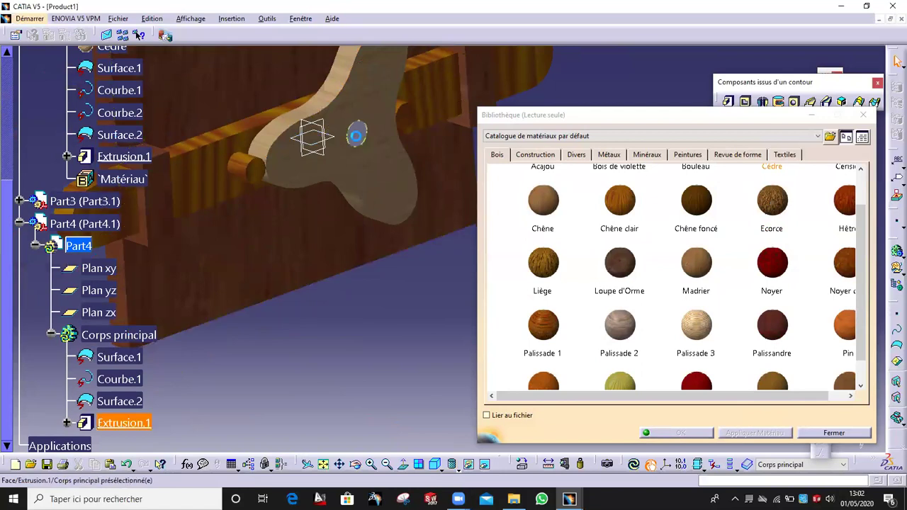
left_click(552, 326)
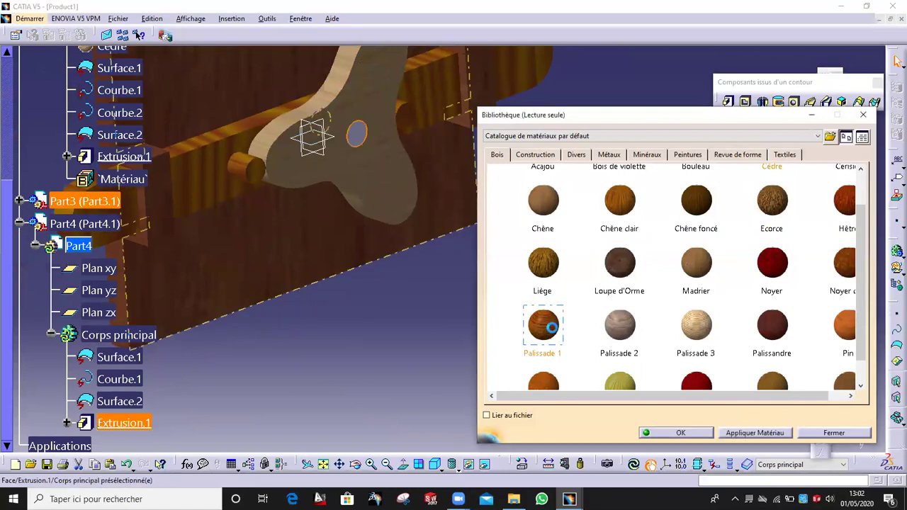
left_click(753, 433)
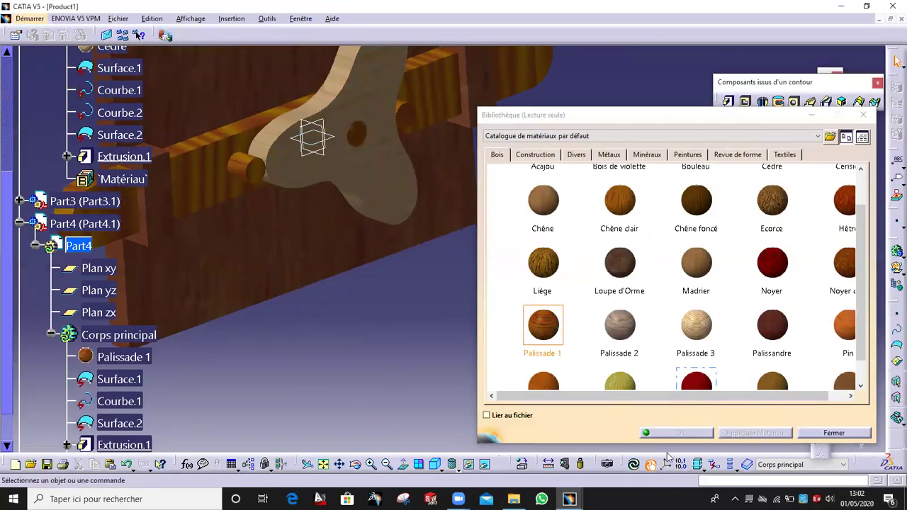
left_click(833, 432)
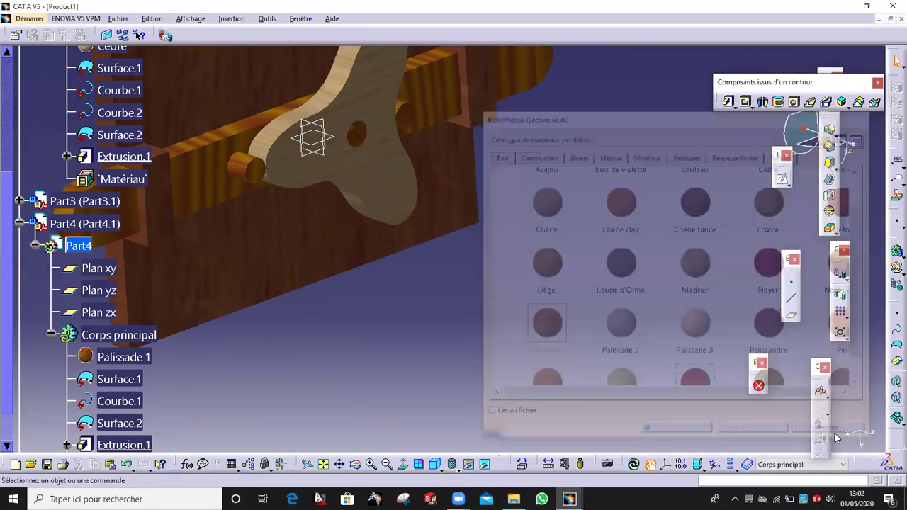
Collapse Part4 and Part2 in the product tree
left_click(18, 224)
scroll(49, 138, "up", 3)
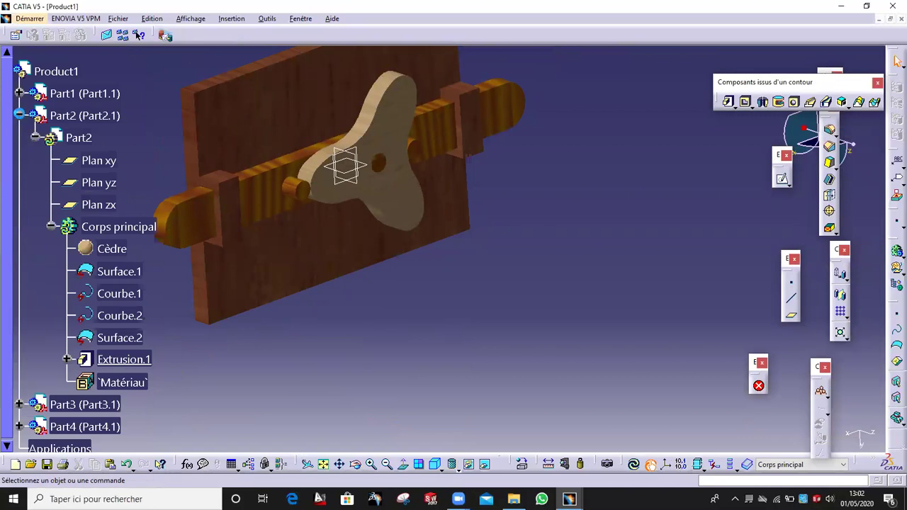
left_click(19, 115)
middle_click_drag(150, 96, 306, 153)
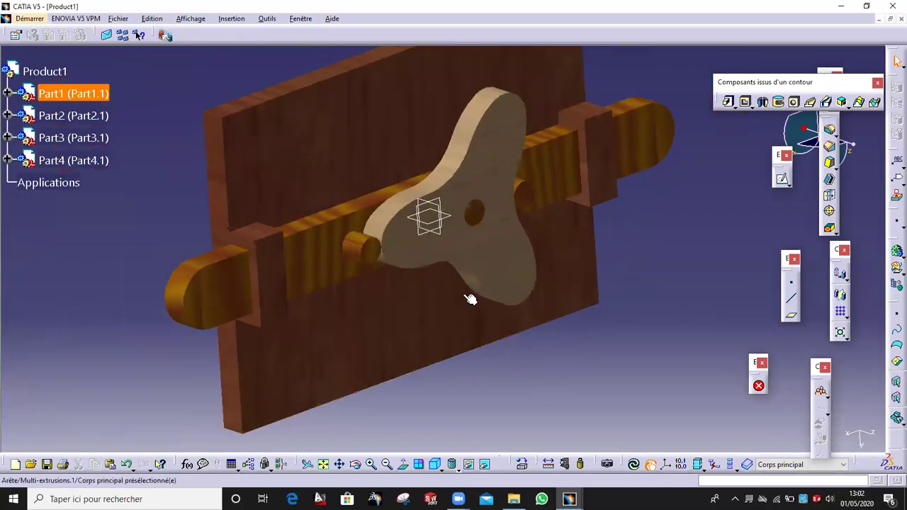
Switch to the DMU Kinematics workbench
left_click(28, 19)
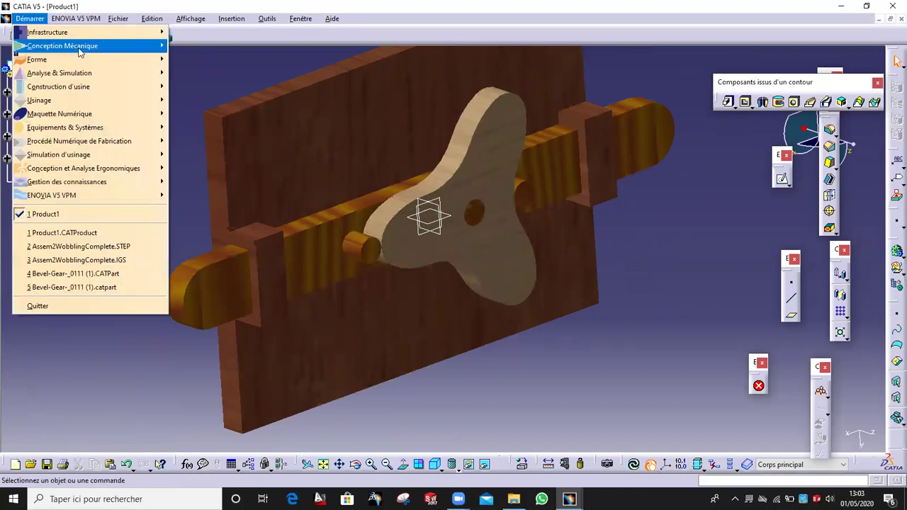
mouse_move(88, 117)
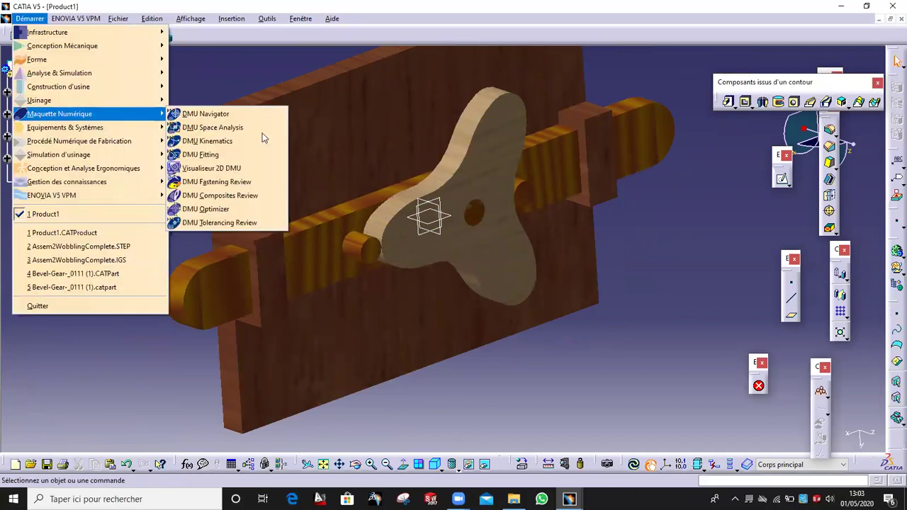
left_click(248, 146)
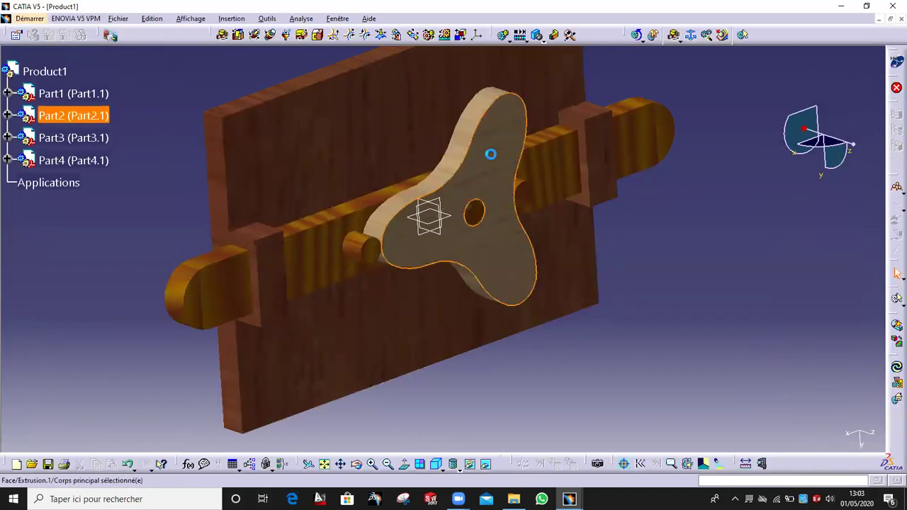
double_click(490, 153)
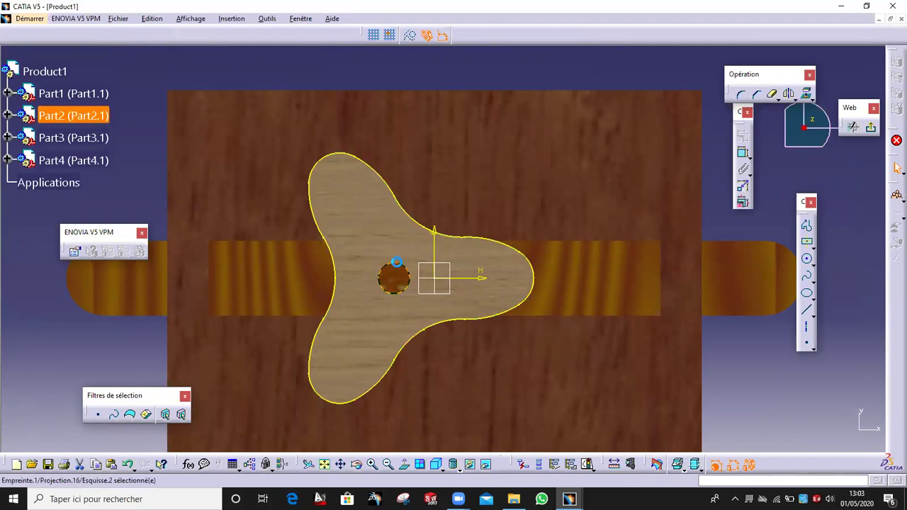
left_click(873, 126)
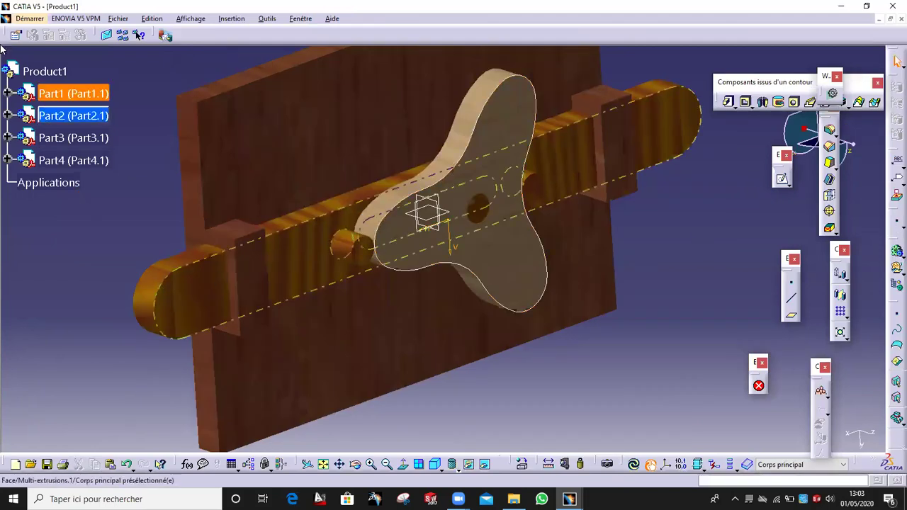
left_click(29, 19)
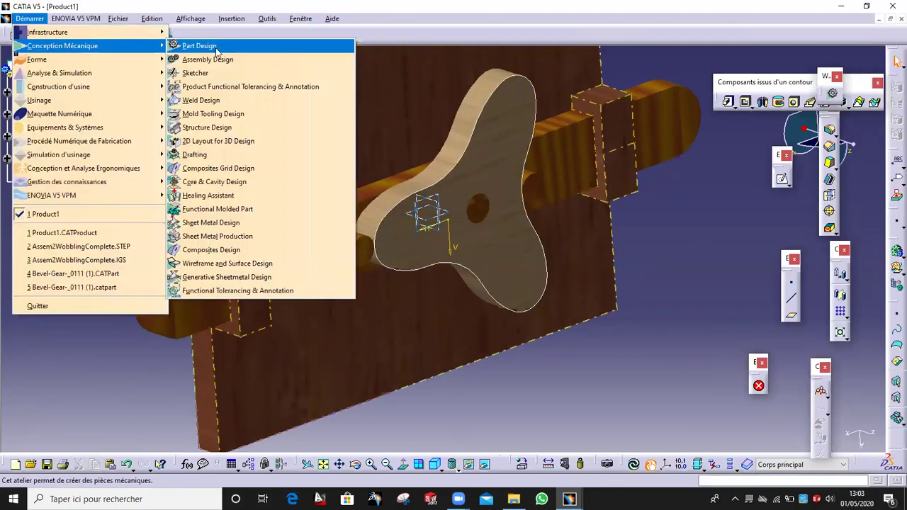
mouse_move(111, 116)
left_click(224, 142)
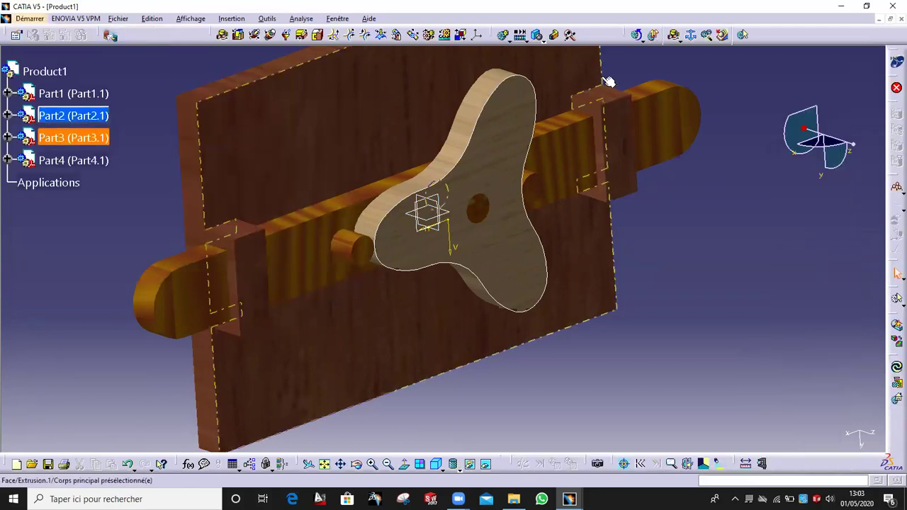
Create a new mechanism with the default name and define Part3's base plate as its fixed part
left_click(690, 36)
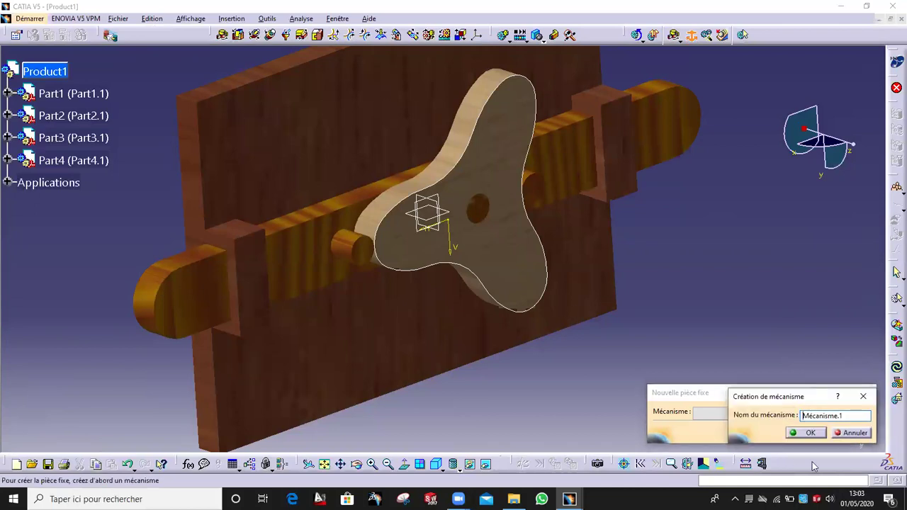
left_click(811, 435)
left_click(589, 285)
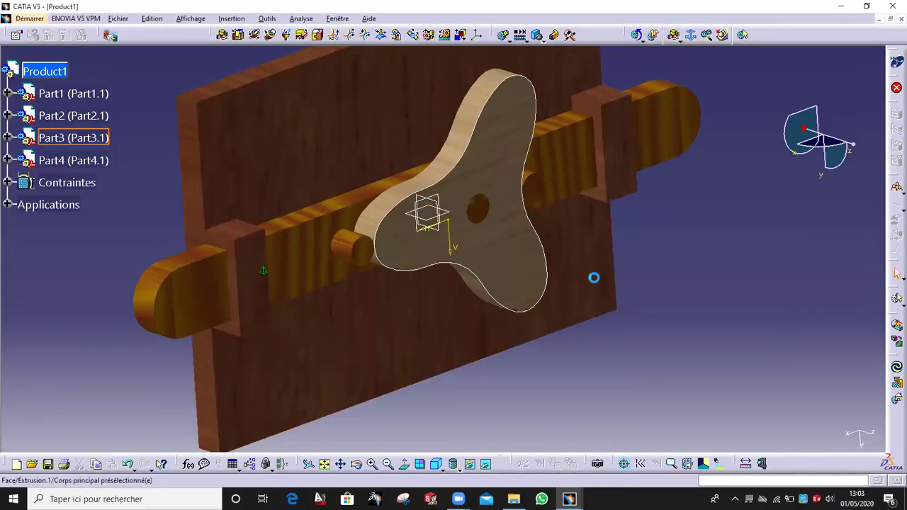
Create a rigid joint between Part4's pin and Part2's rotor
left_click(316, 34)
left_click(463, 205)
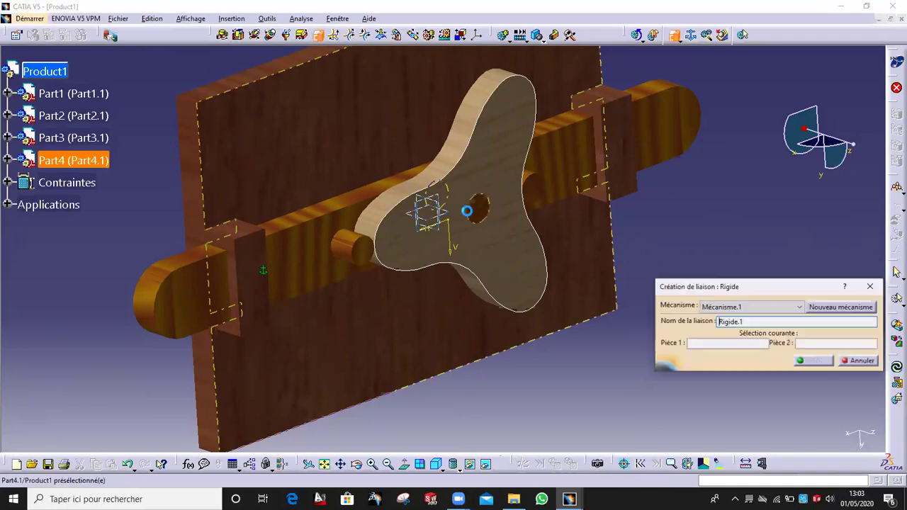
left_click(492, 185)
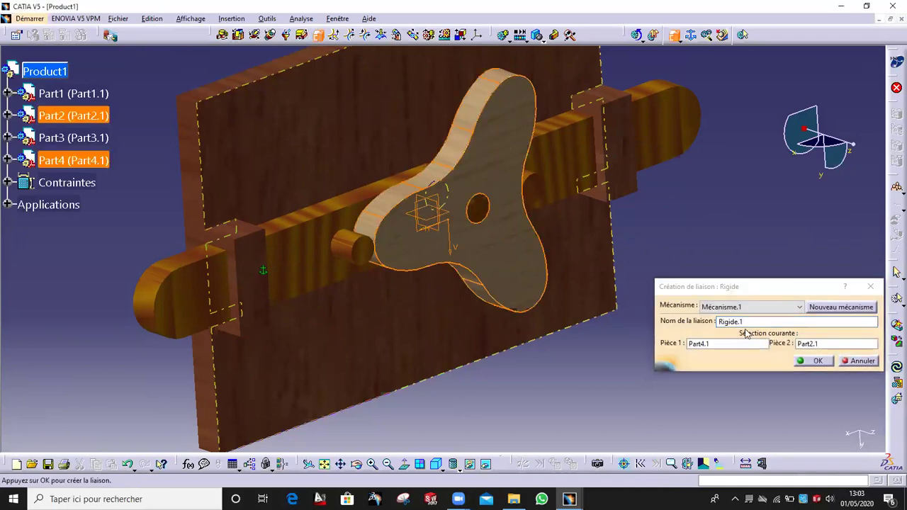
left_click(816, 361)
Hide Part4's central pin to expose the rotor's hole
middle_click_drag(367, 128, 526, 227)
right_click(522, 227)
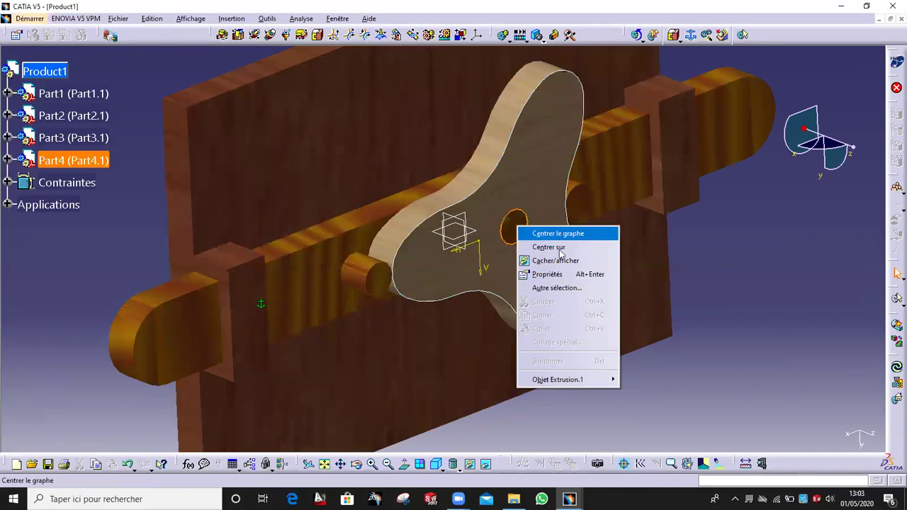
left_click(580, 261)
Create a revolute joint between Part2's rotor hole and Part3's base plate hole, pairing their front faces with the Distance option
middle_click_drag(605, 234, 255, 128)
middle_click_drag(431, 228, 521, 218)
left_click(519, 219)
middle_click_drag(153, 204, 526, 155)
left_click(357, 170)
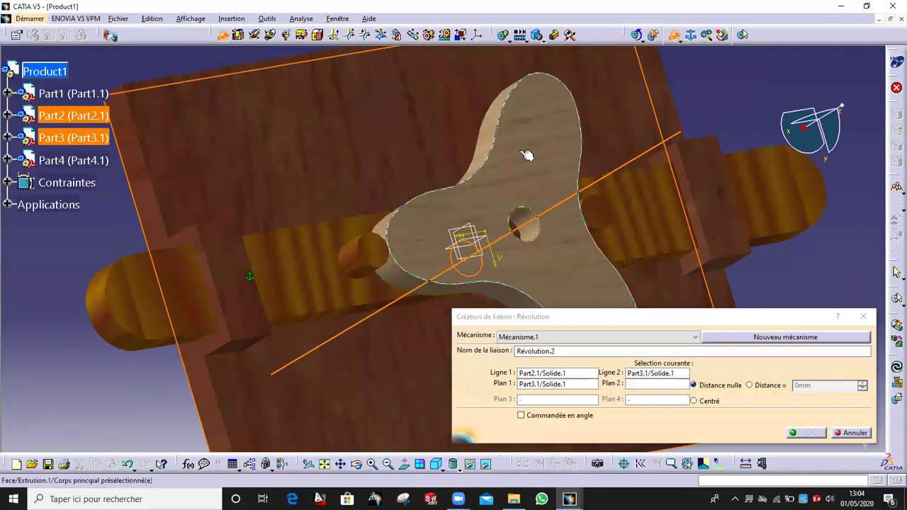
left_click(752, 385)
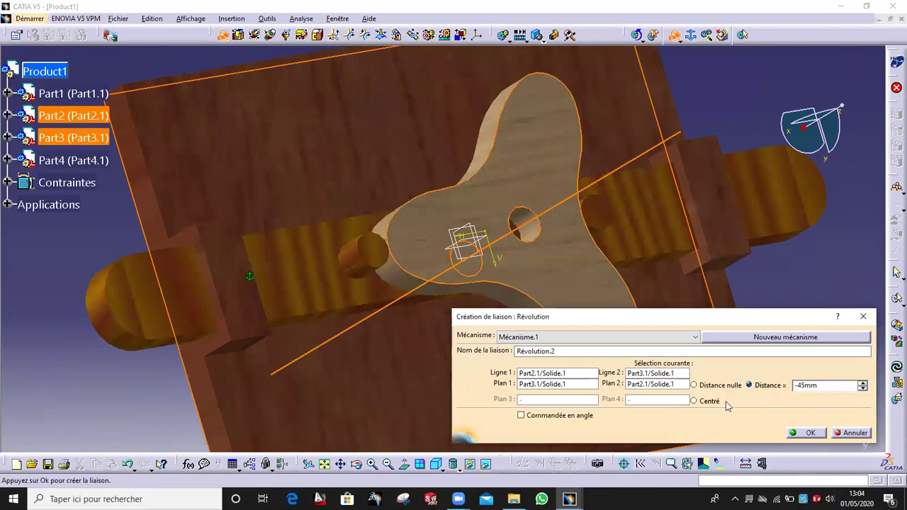
middle_click_drag(529, 203, 516, 242)
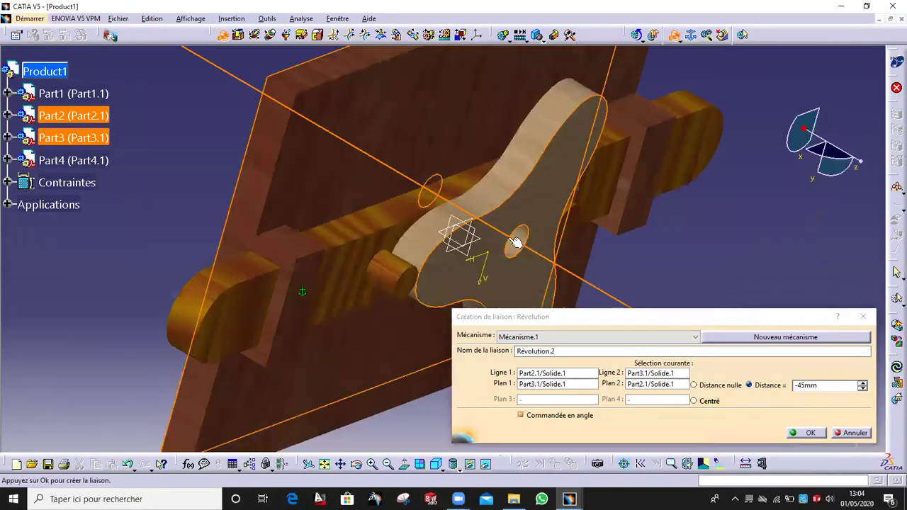
left_click(806, 432)
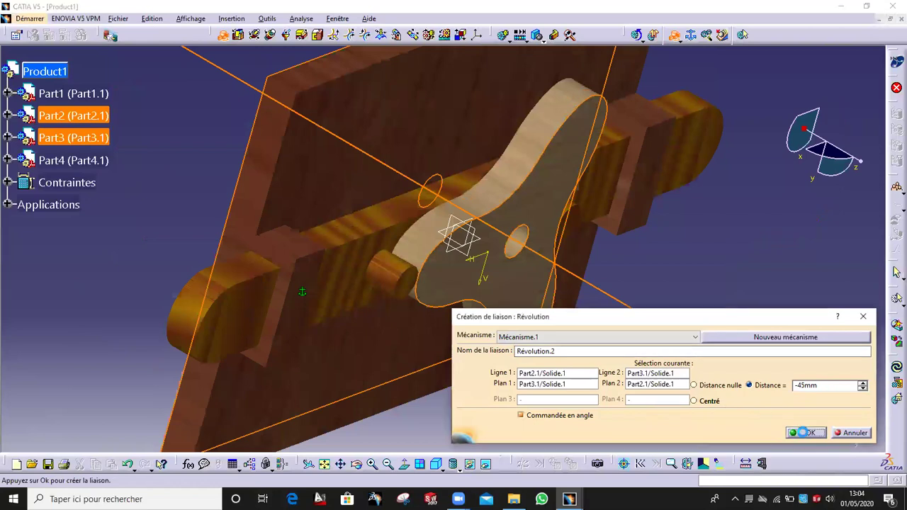
left_click(494, 274)
Create a slide curve joint between Part2's rotor profile sketch and the circular edge of Part1's pin
middle_click_drag(559, 309, 286, 121)
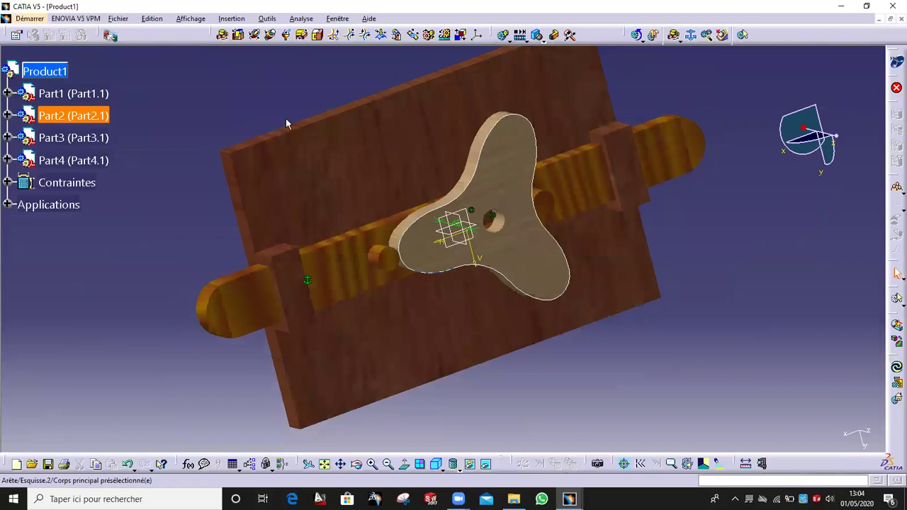
left_click(350, 36)
left_click(447, 205)
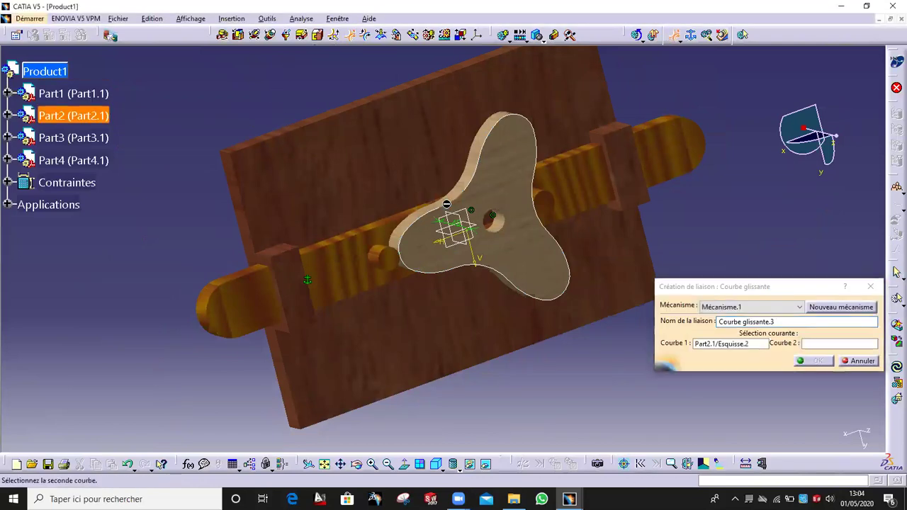
left_click(388, 252)
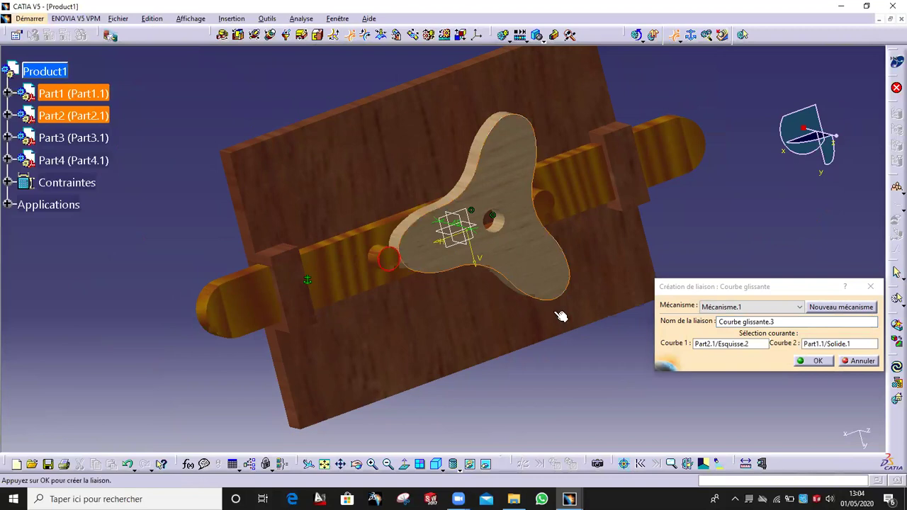
left_click(817, 362)
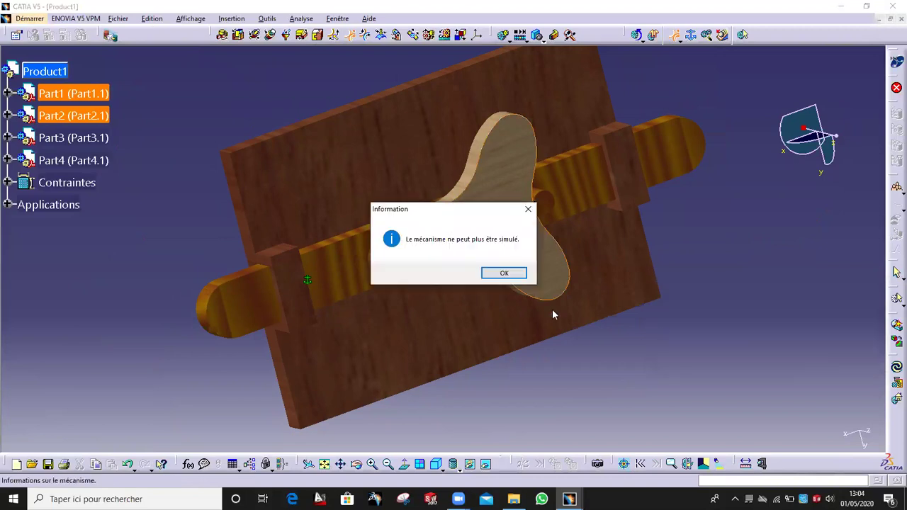
left_click(505, 273)
Expand the Applications and Mécanismes branches in the product tree
middle_click_drag(675, 286, 82, 256)
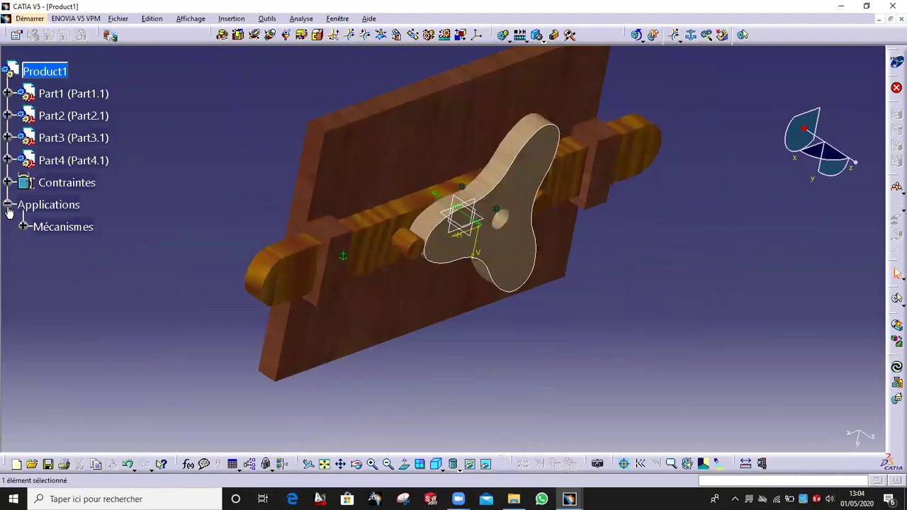
left_click(25, 226)
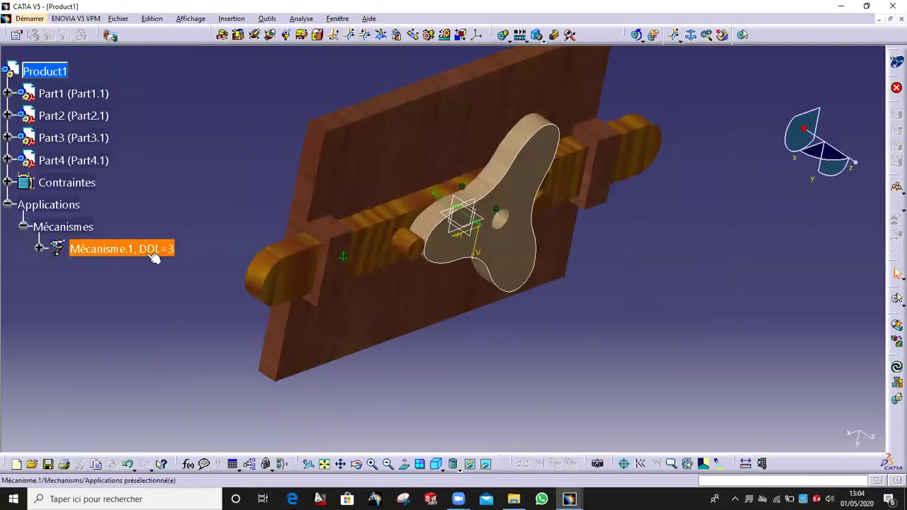
middle_click_drag(520, 238, 290, 177)
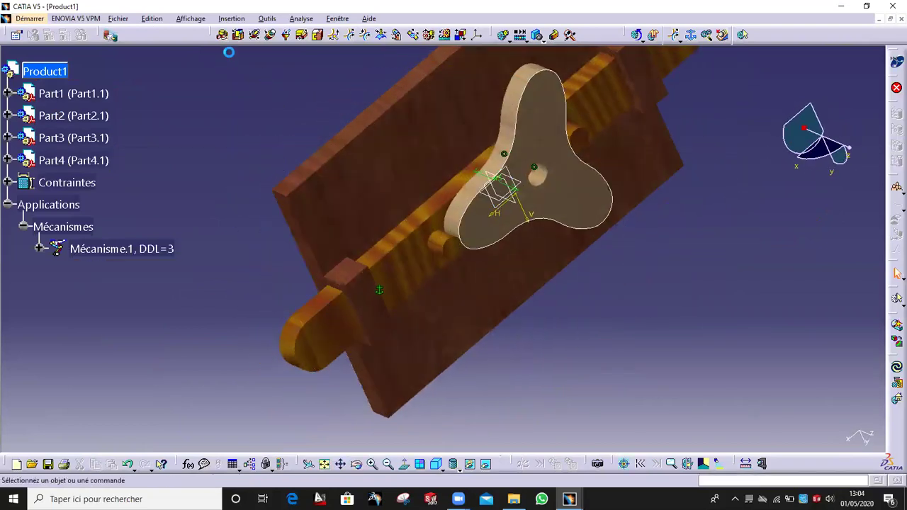
Create a prismatic joint between Part1's slider and Part3's guide using matching edges and planar faces, hiding the slider to reach the guide
left_click(239, 35)
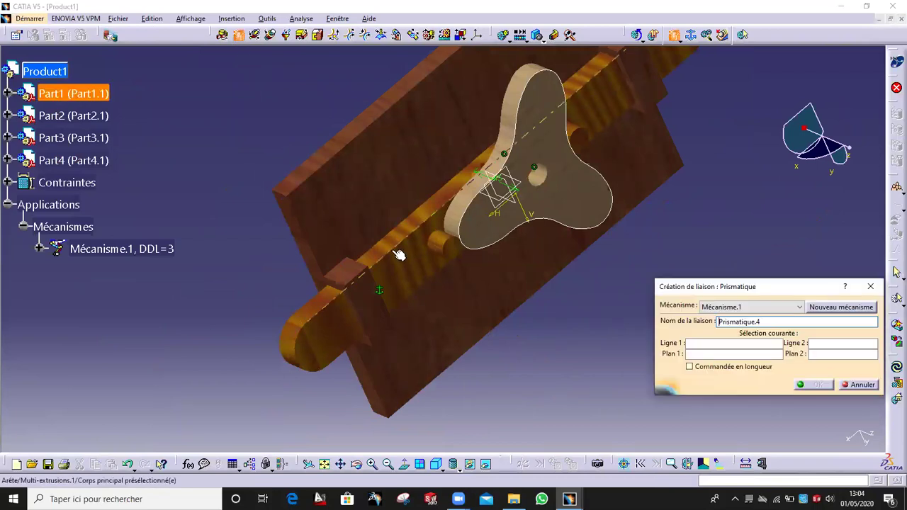
left_click(392, 251)
middle_click_drag(355, 285, 532, 145)
right_click(348, 307)
left_click(383, 342)
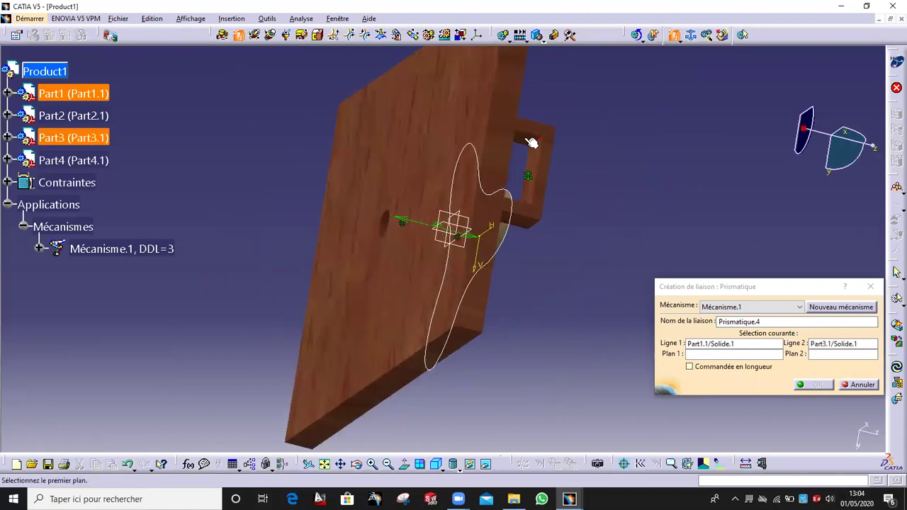
middle_click_drag(524, 139, 354, 391)
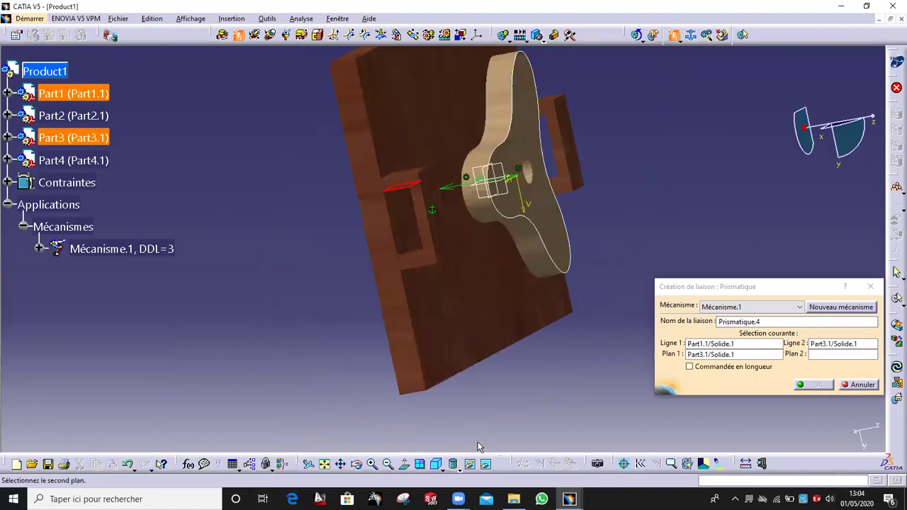
left_click(469, 464)
middle_click_drag(415, 179, 443, 248)
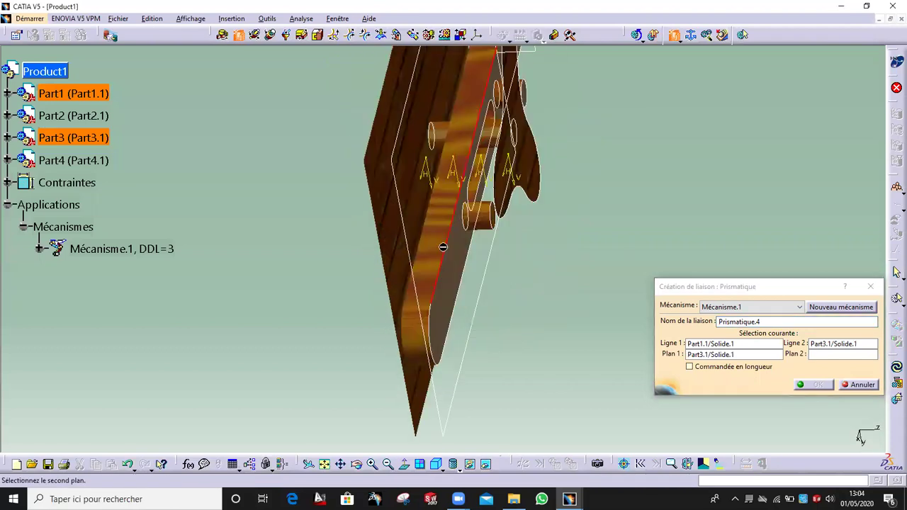
left_click(811, 384)
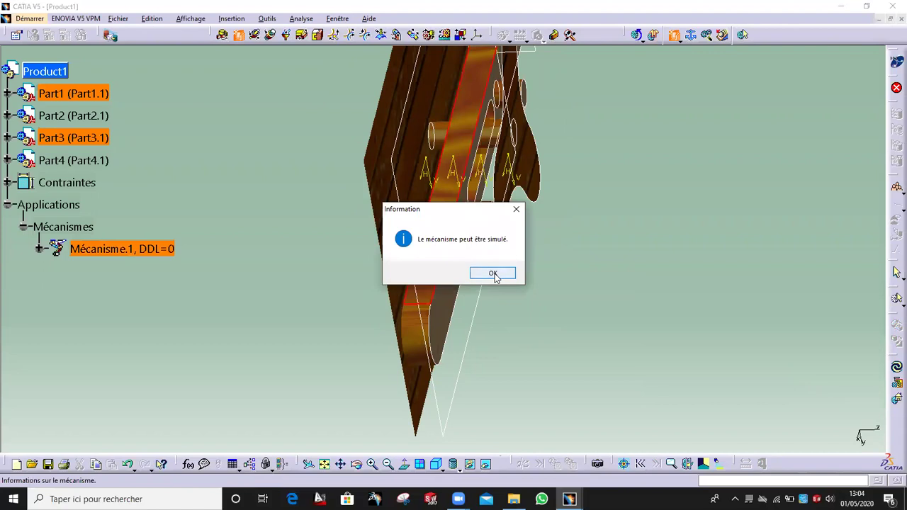
left_click(493, 274)
Show Part1's hidden slider again and return to the visible space
right_click(435, 241)
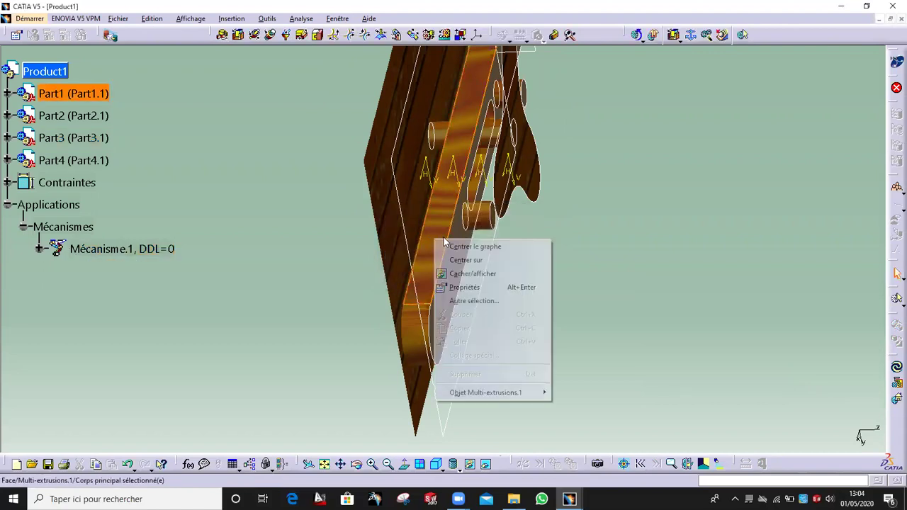
left_click(468, 274)
left_click(468, 462)
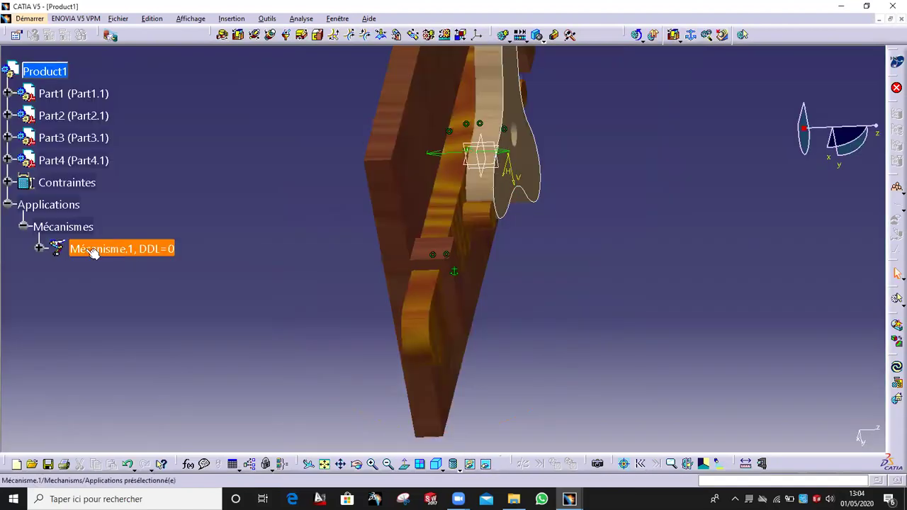
Expand Mécanisme.1 down to its joints in the product tree and hide the assembly constraints
left_click(39, 248)
left_click(54, 269)
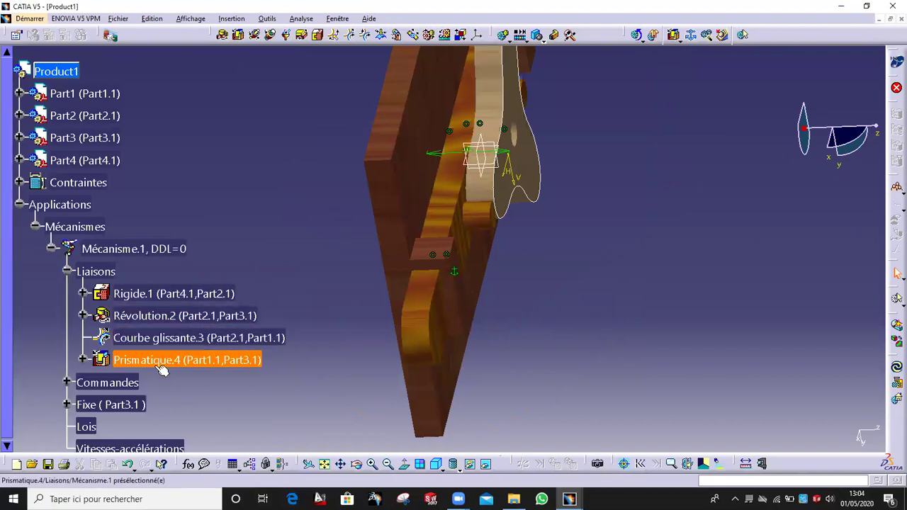
middle_click_drag(293, 219, 269, 212)
right_click(78, 184)
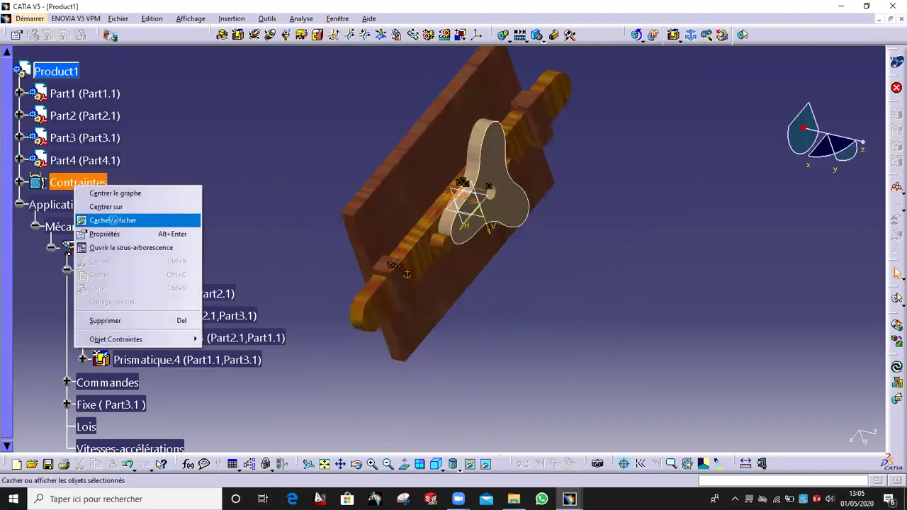
left_click(110, 220)
Hide Part2's rotor profile sketch and its extruded rotor body
middle_click_drag(541, 245, 550, 160, "ctrl")
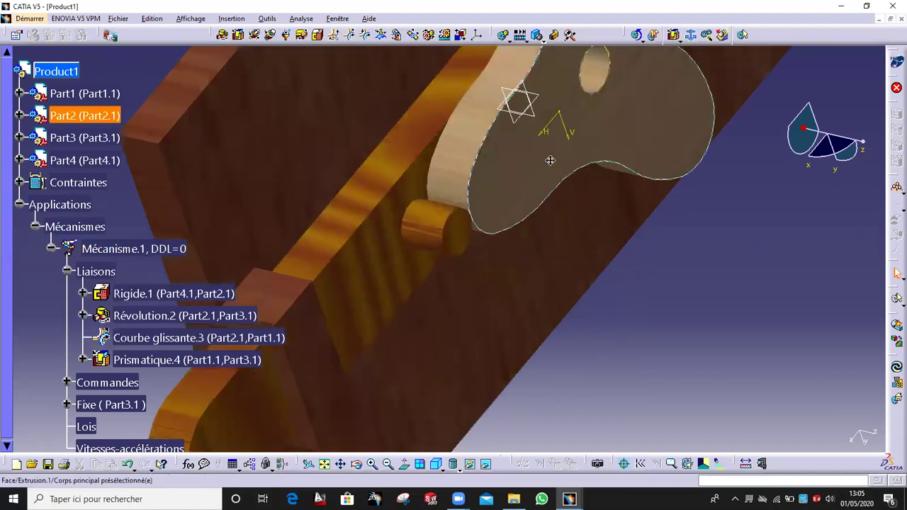
middle_click(584, 142)
right_click(573, 255)
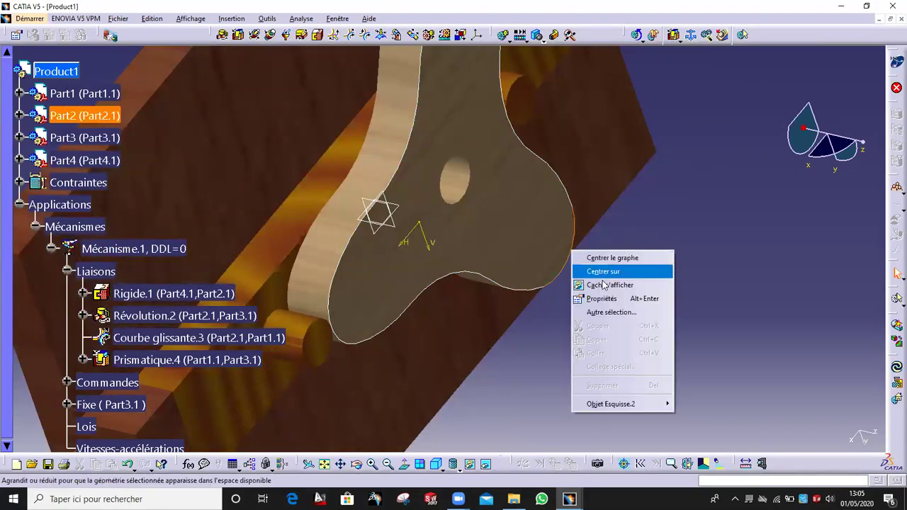
left_click(602, 285)
right_click(445, 130)
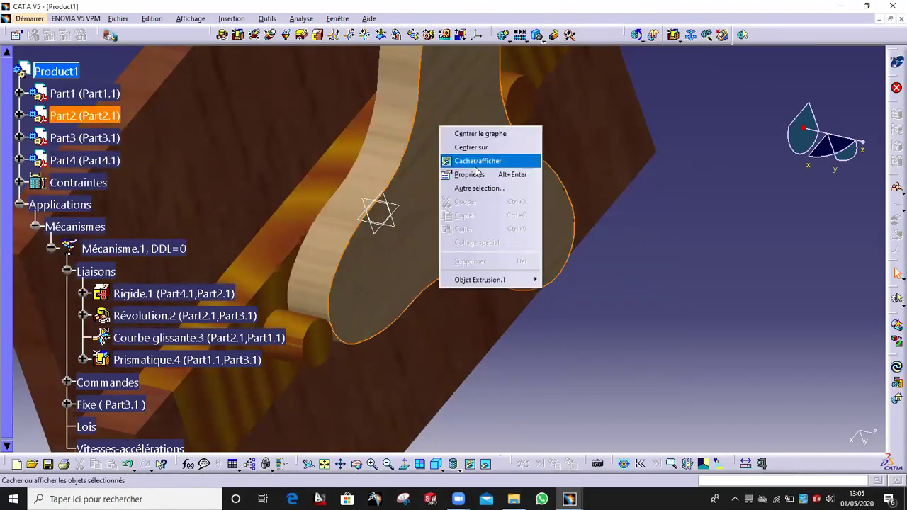
left_click(457, 158)
Hide Part1's slider, Part3's base plate and all remaining visible elements, including the reference planes
right_click(404, 186)
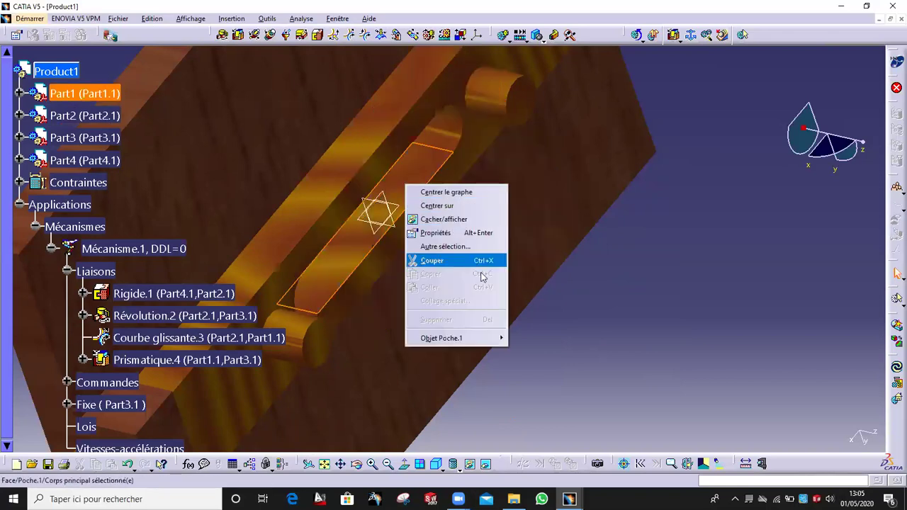
left_click(457, 220)
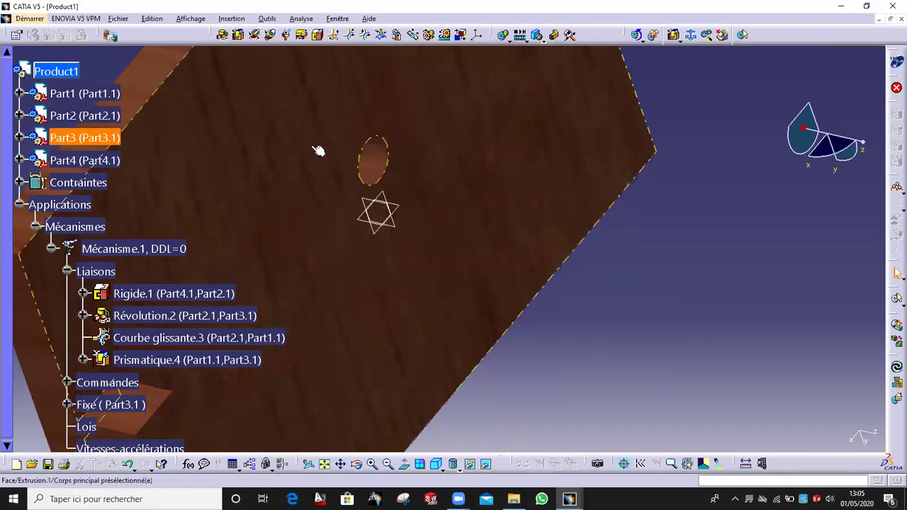
right_click(312, 146)
left_click(351, 179)
key("ctrl+a")
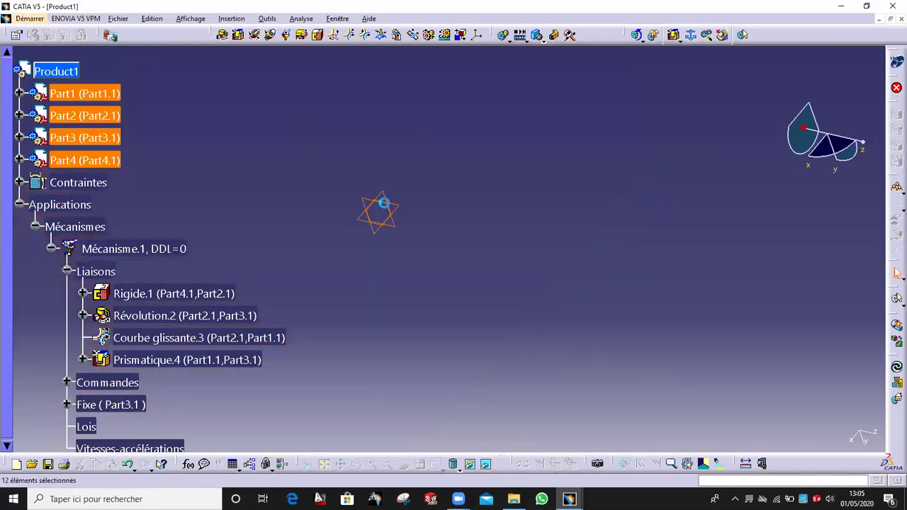
right_click(383, 204)
left_click(418, 233)
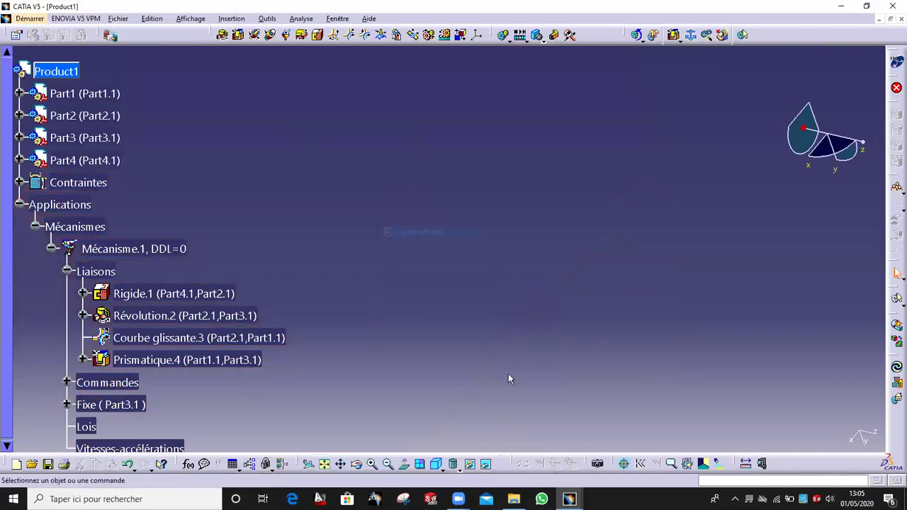
Switch to the hidden space and restore Part2's rotor and Part3's base plate to the visible space
left_click(484, 464)
right_click(518, 208)
left_click(538, 245)
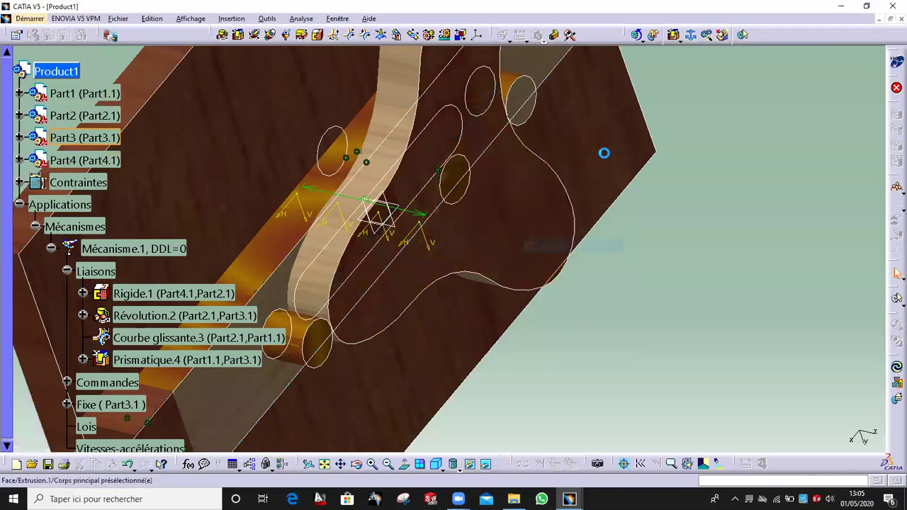
mouse_move(604, 153)
middle_mouse_down()
mouse_move(463, 209)
mouse_move(458, 313)
mouse_move(599, 170)
middle_mouse_up()
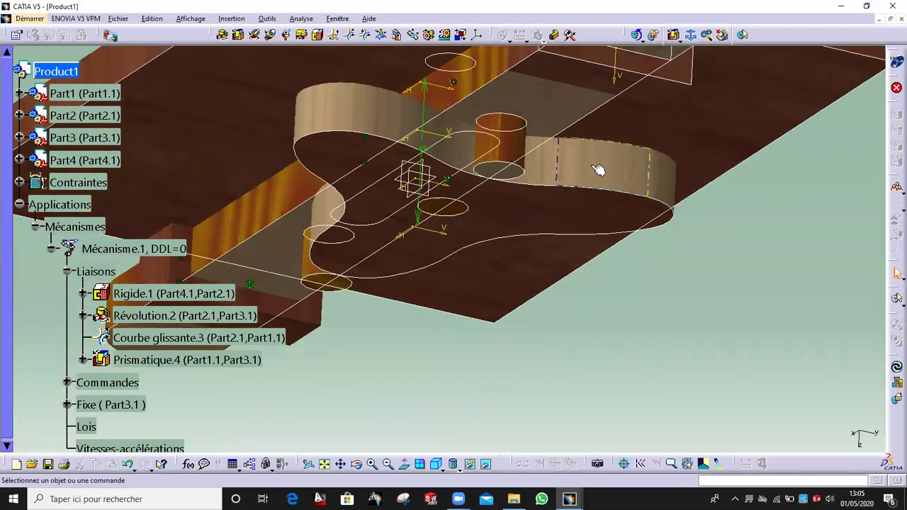
right_click(599, 170)
left_click(624, 199)
right_click(675, 101)
left_click(704, 139)
Restore Part1's slider and Part4's pin from the hidden space and return to the visible space
right_click(497, 60)
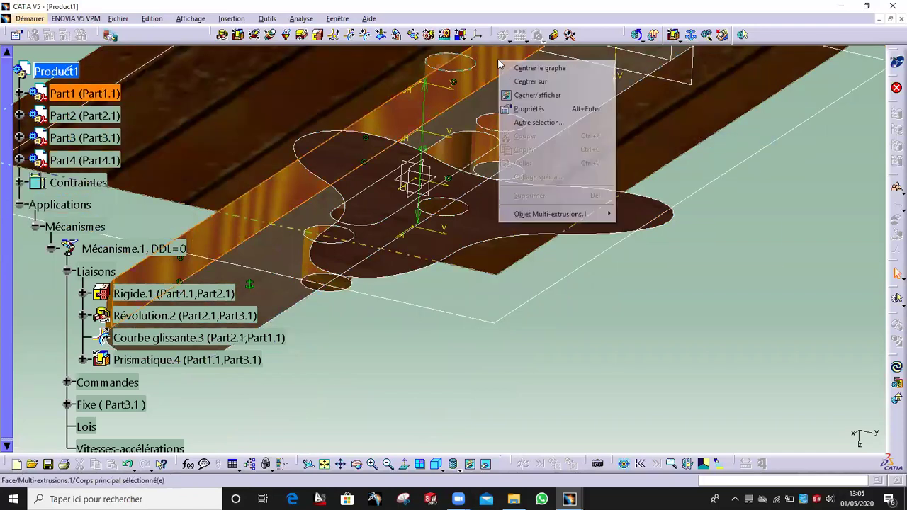
left_click(526, 94)
mouse_move(450, 142)
middle_mouse_down()
mouse_move(446, 162)
mouse_move(462, 133)
middle_mouse_up()
right_click(462, 134)
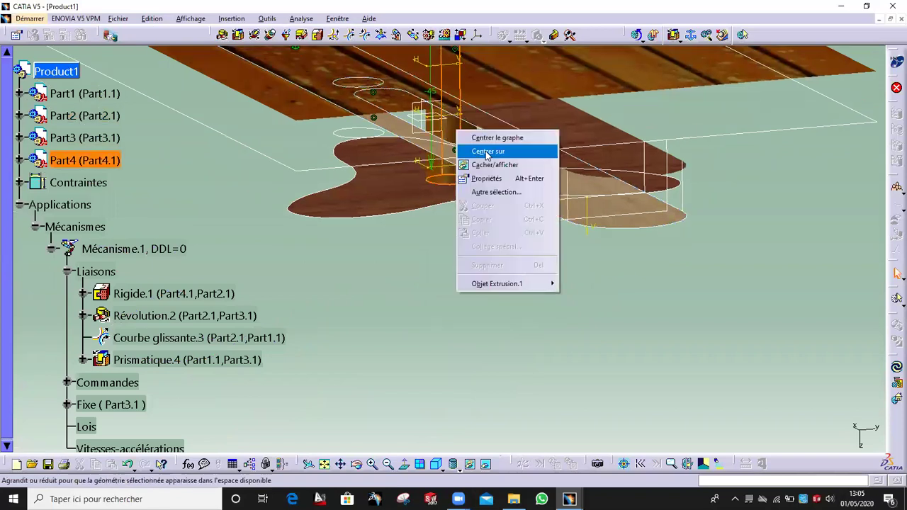
left_click(496, 107)
left_click(485, 464)
Hide the Part4 component that overlaps the rotor's front face in the assembly
middle_click_drag(456, 358, 421, 179)
right_click(421, 180)
left_click(396, 109)
right_click(394, 110)
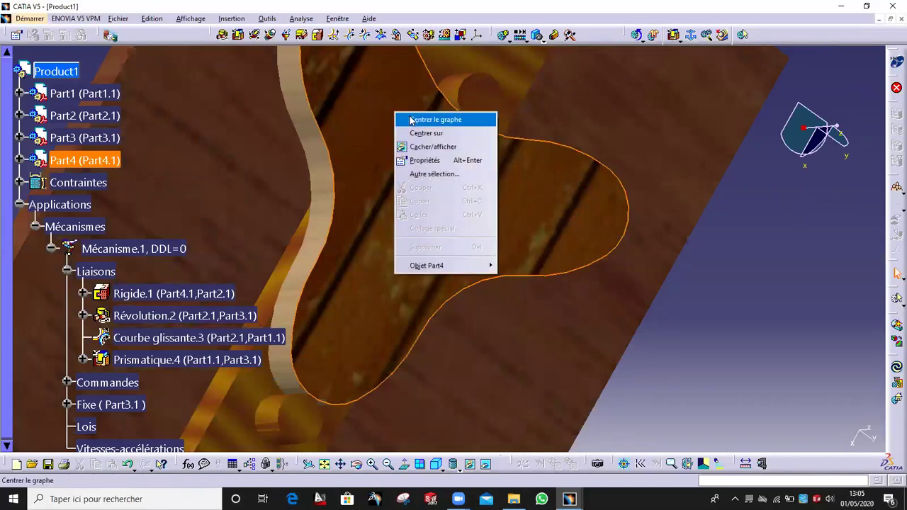
left_click(421, 147)
middle_click_drag(388, 106, 397, 208)
scroll(127, 226, "down", 3)
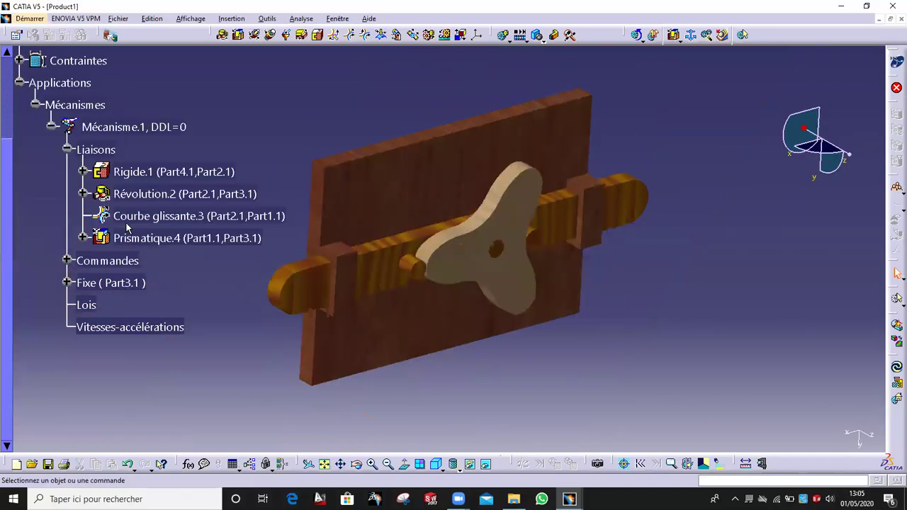
Collapse the Applications branch of the tree and create a simulation based on Mécanisme.1
left_click(19, 83)
middle_click_drag(445, 73, 486, 56)
left_click(502, 35)
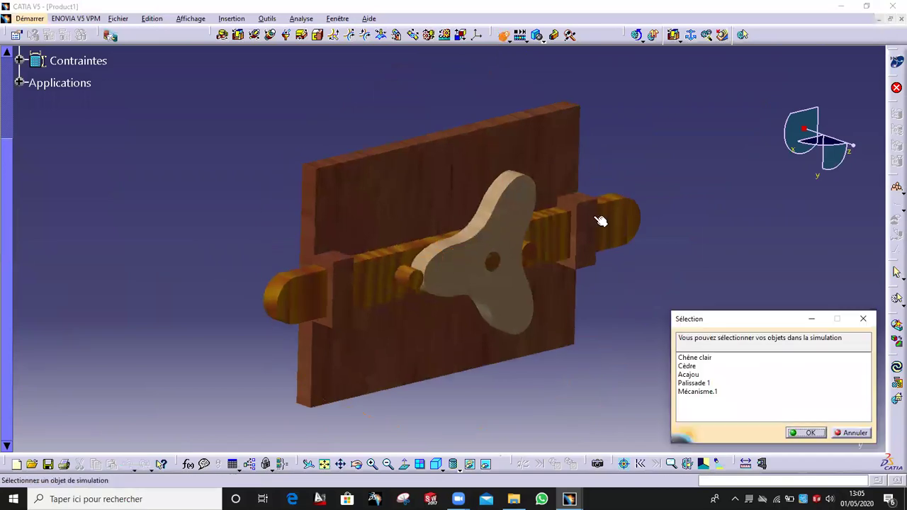
double_click(694, 392)
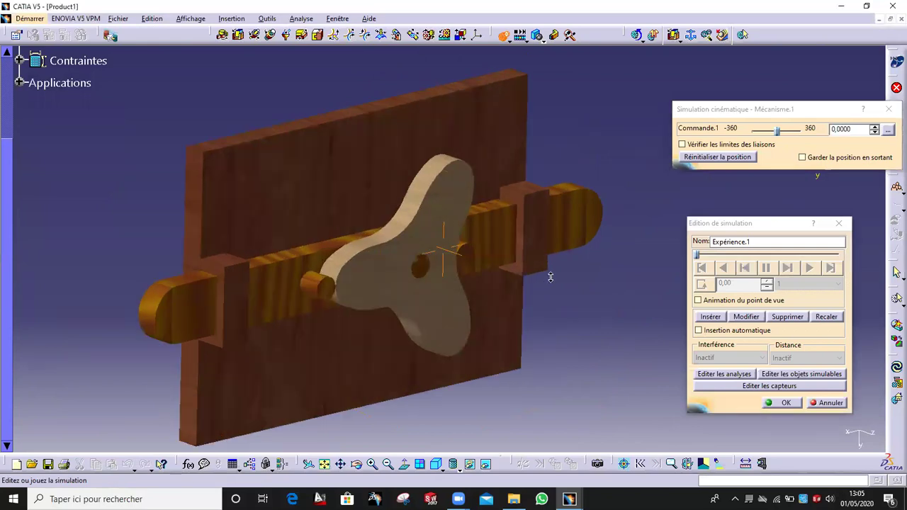
Insert a simulation position with Commande.1 at 360 and play Expérience.1 with an interpolation step of 0.02
left_click_drag(782, 135, 808, 133)
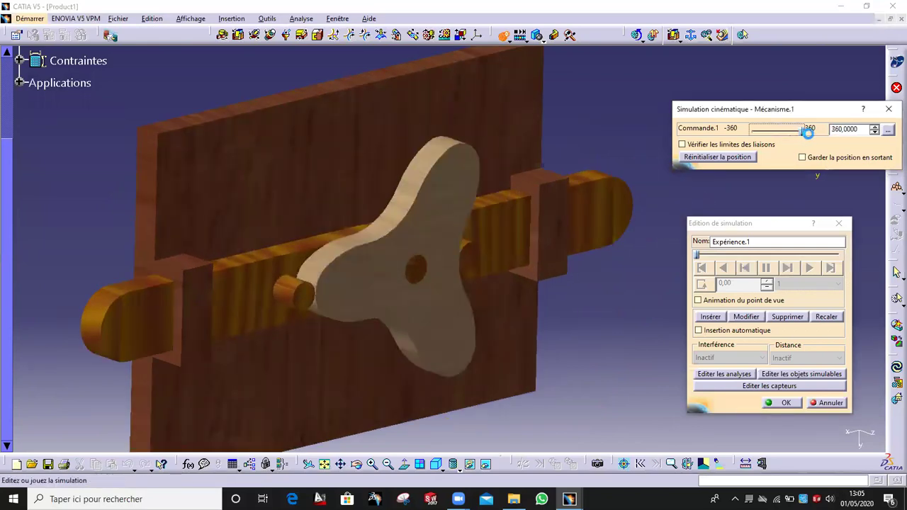
left_click(711, 317)
left_click(796, 284)
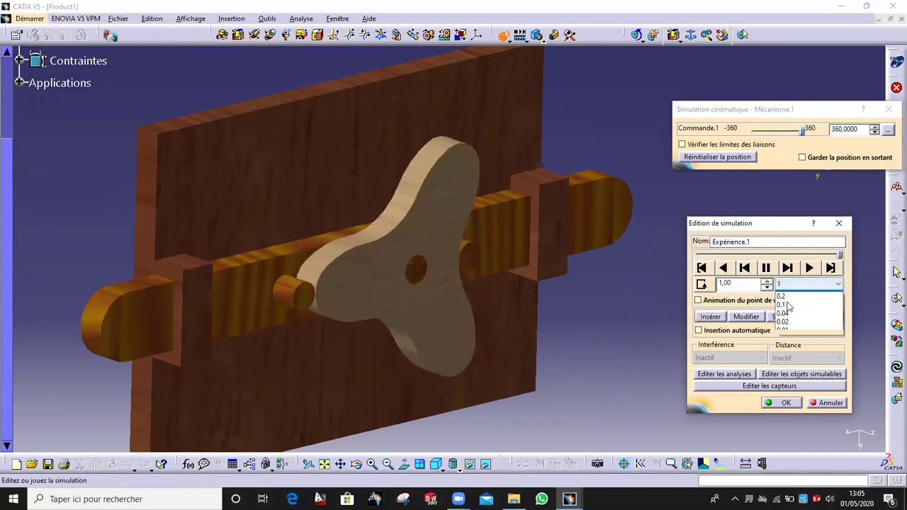
left_click(794, 330)
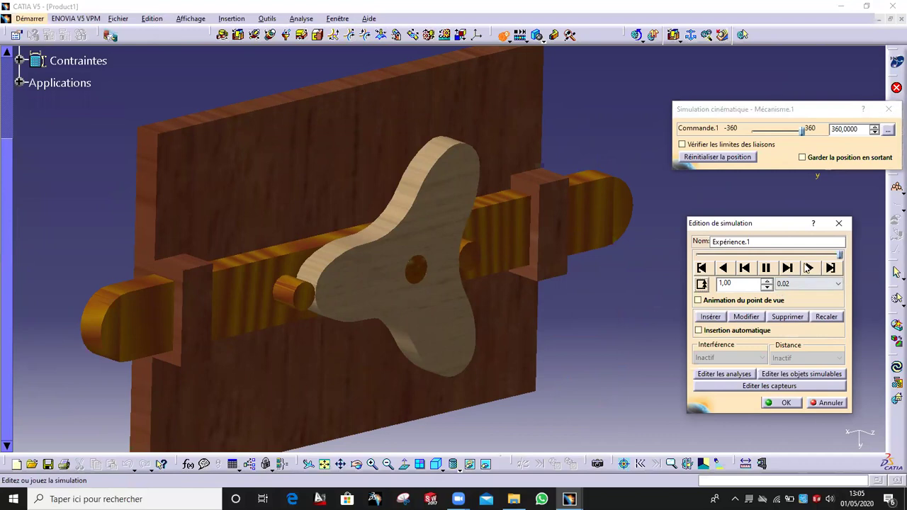
left_click(805, 265)
middle_click_drag(525, 272, 319, 192)
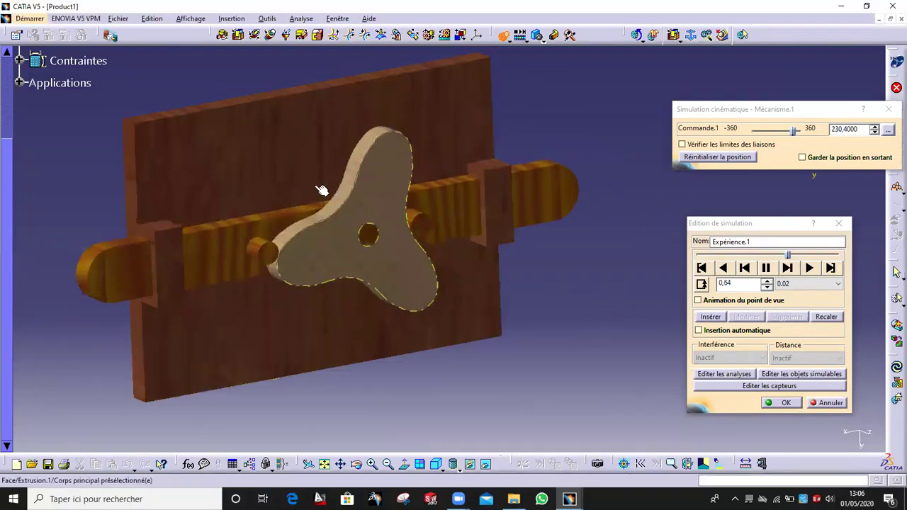